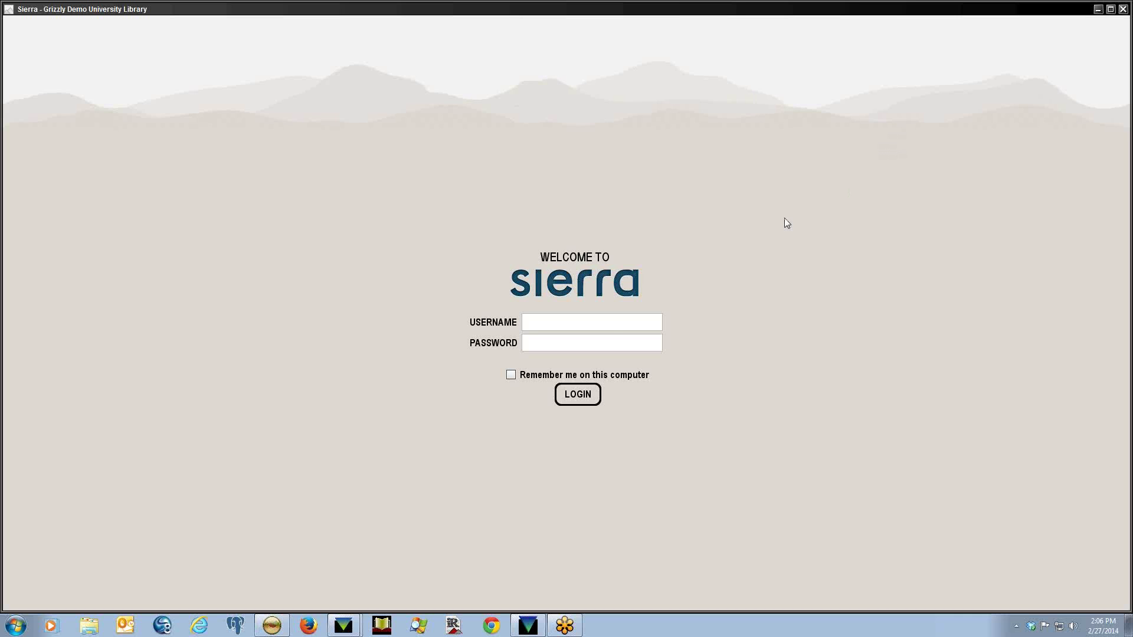
# Log in to the library system with the account username and password
pyautogui.click(604, 324)
pyautogui.write('mfcls')
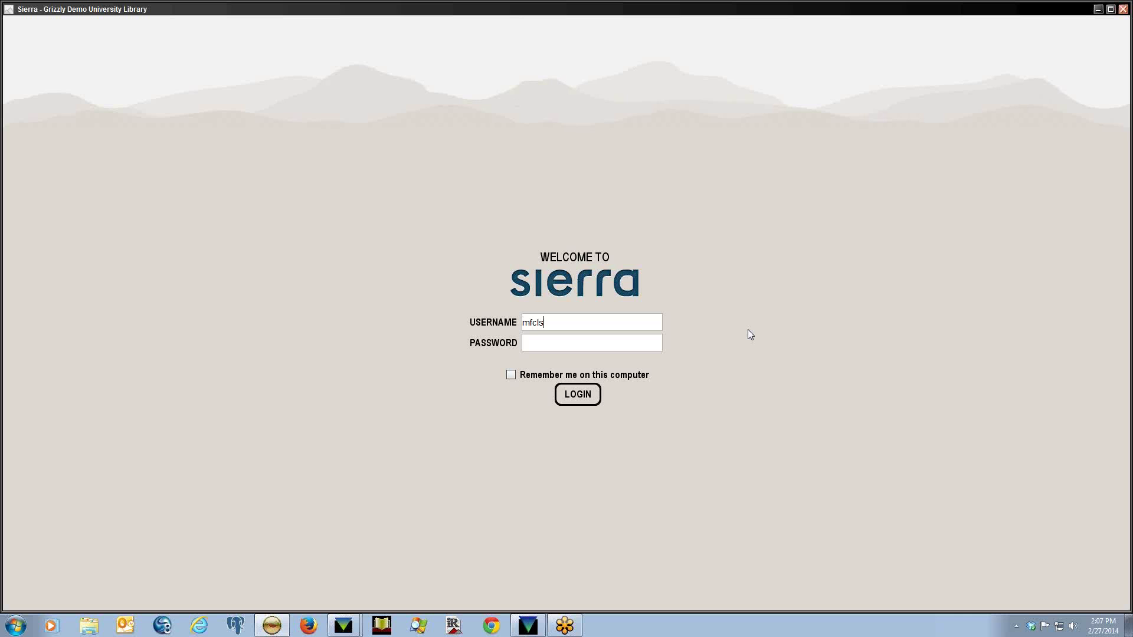
pyautogui.write('*******')
pyautogui.moveTo(584, 345); pyautogui.dragTo(477, 344)
pyautogui.write('********')
pyautogui.click(580, 400)
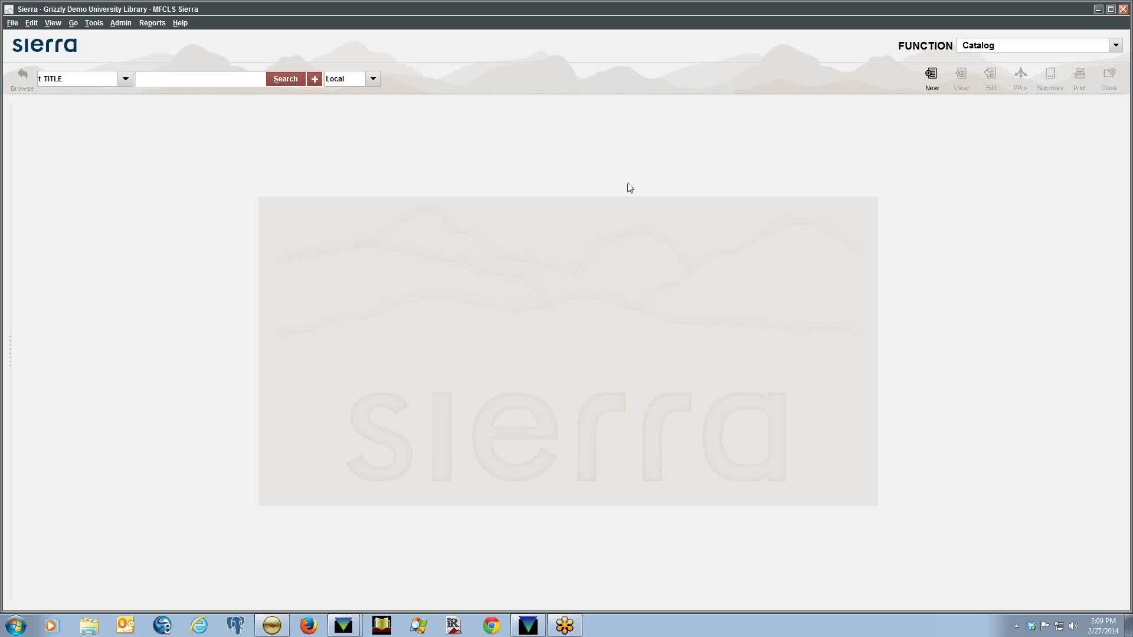
# View the Change Password dialog for the current login and close it without entering anything
pyautogui.click(122, 24)
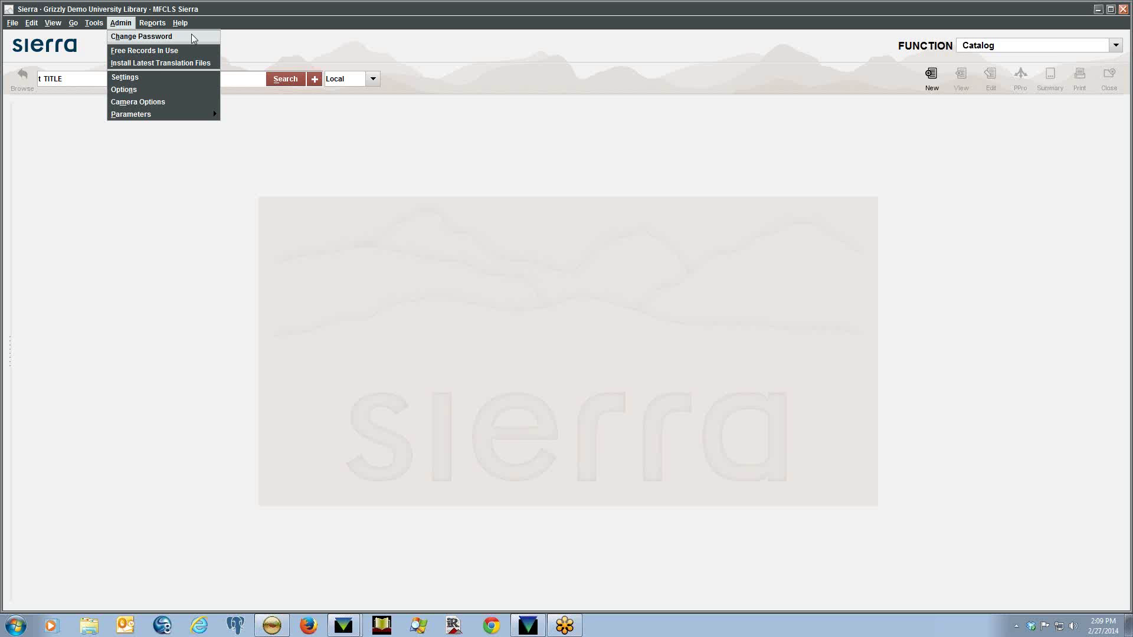
pyautogui.click(121, 37)
pyautogui.moveTo(542, 270); pyautogui.dragTo(406, 185)
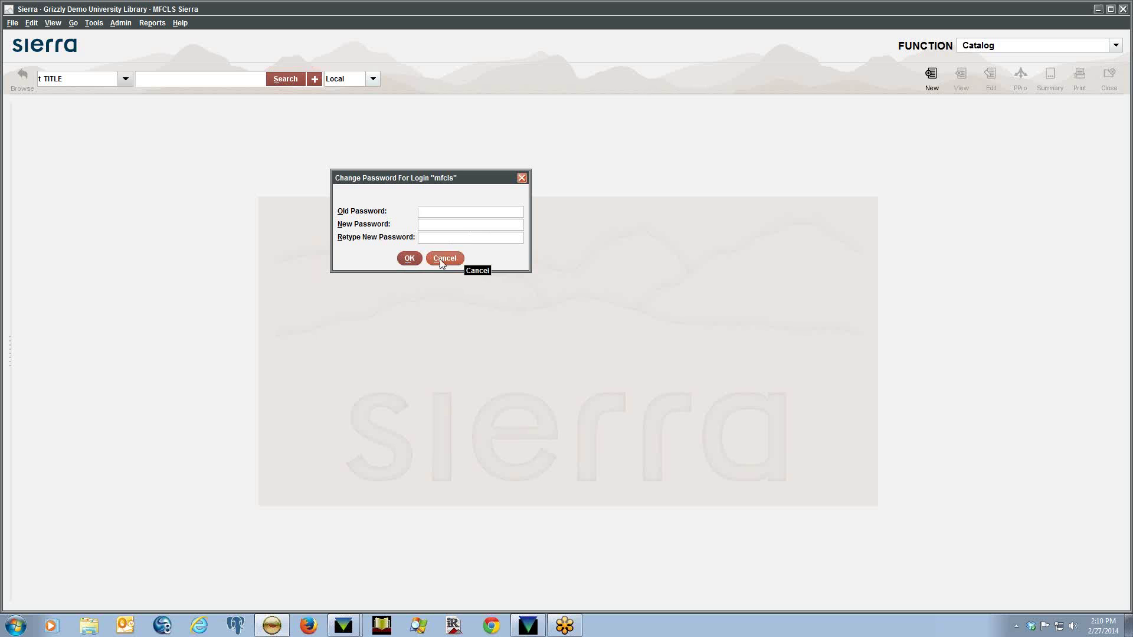
pyautogui.click(522, 178)
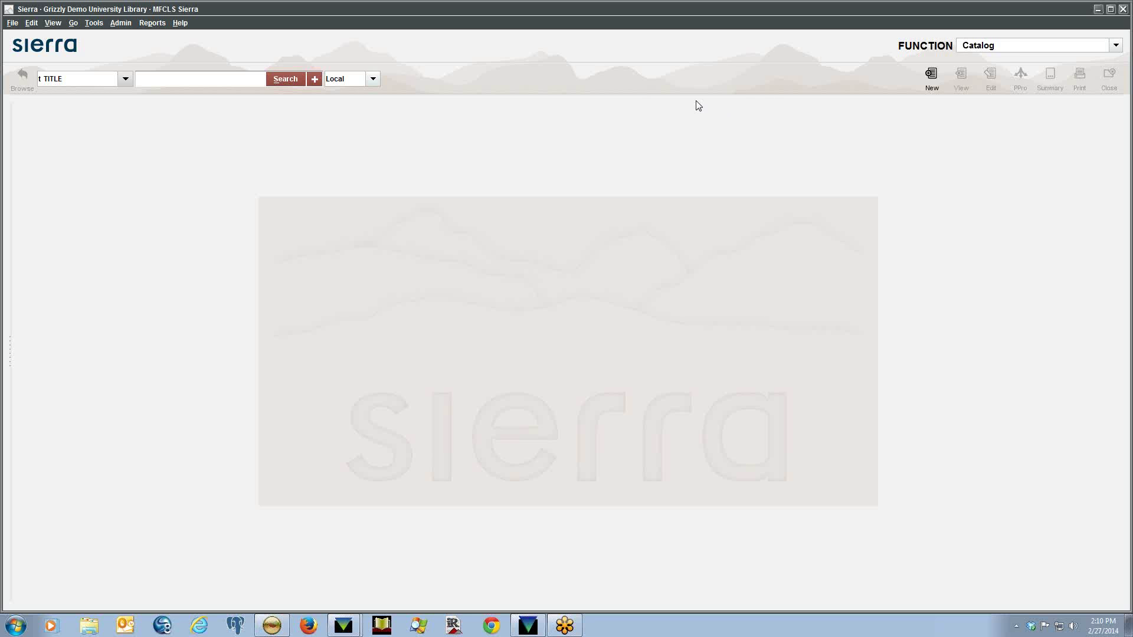
# Look over the list of available functions, keeping Catalog as the current function
pyautogui.click(1006, 47)
pyautogui.scroll(1, 1118, 101)
pyautogui.scroll(-2, 1119, 90)
pyautogui.scroll(2, 1120, 90)
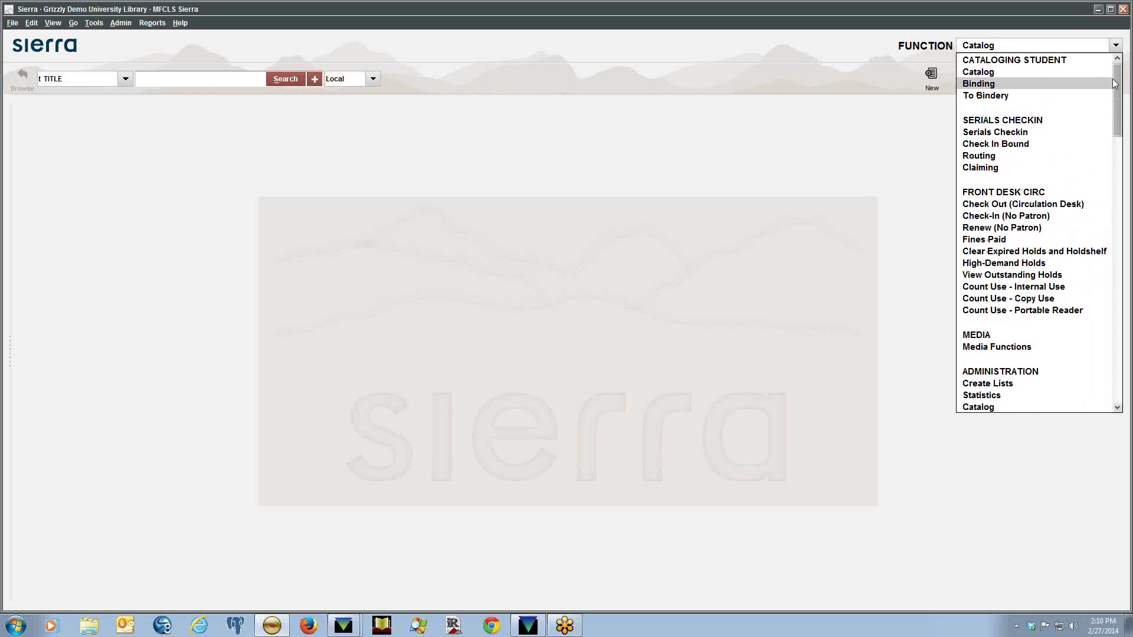
pyautogui.click(838, 64)
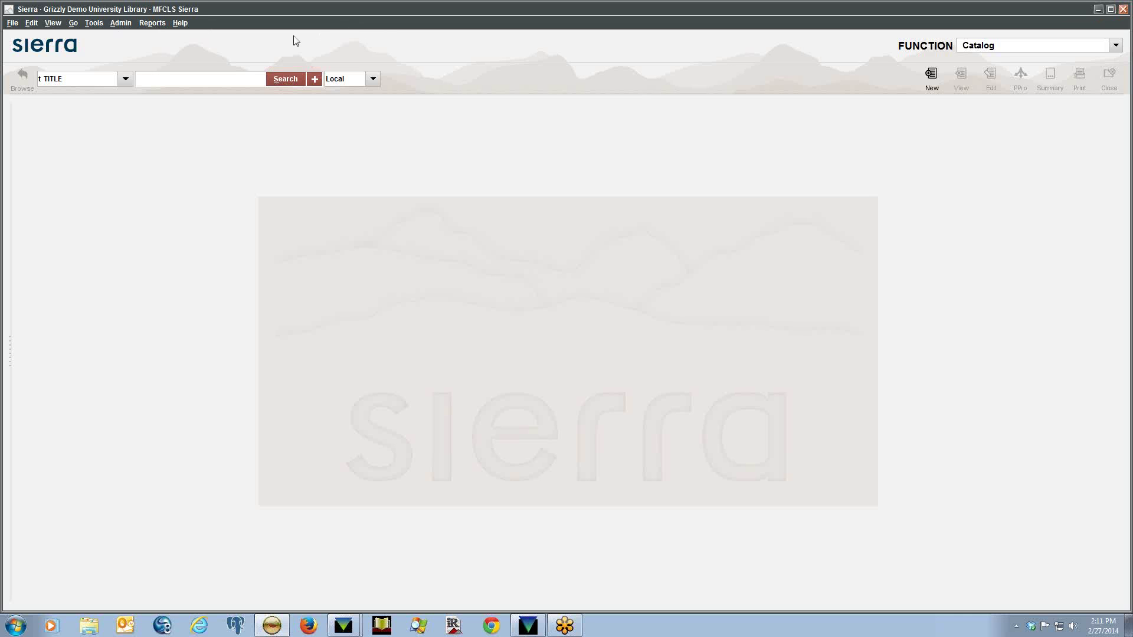
pyautogui.click(12, 24)
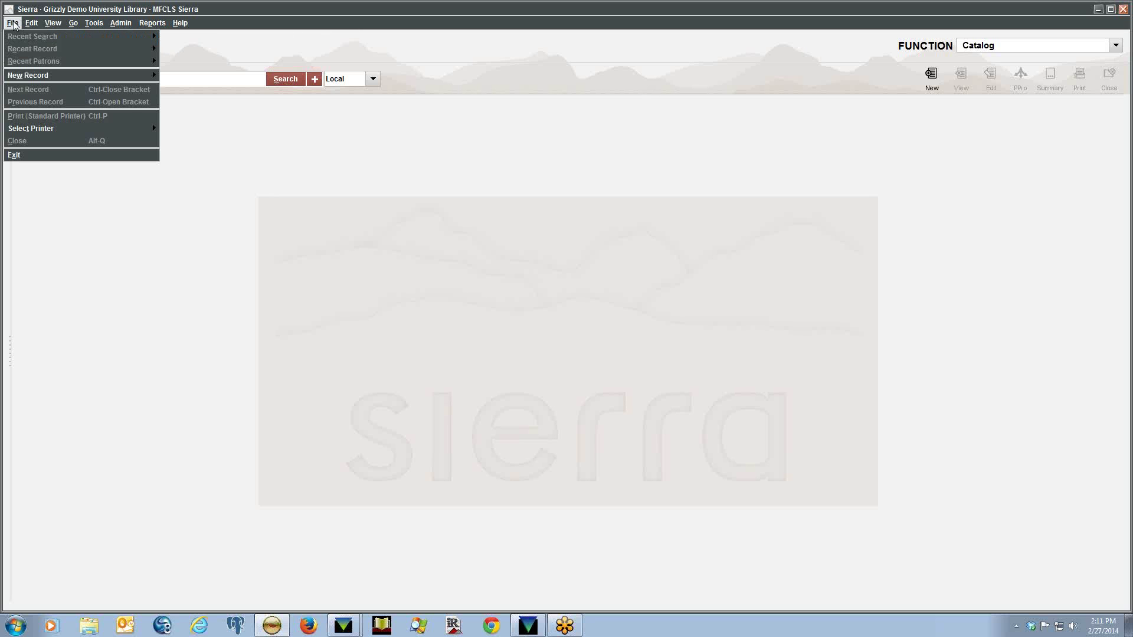
pyautogui.moveTo(79, 130)
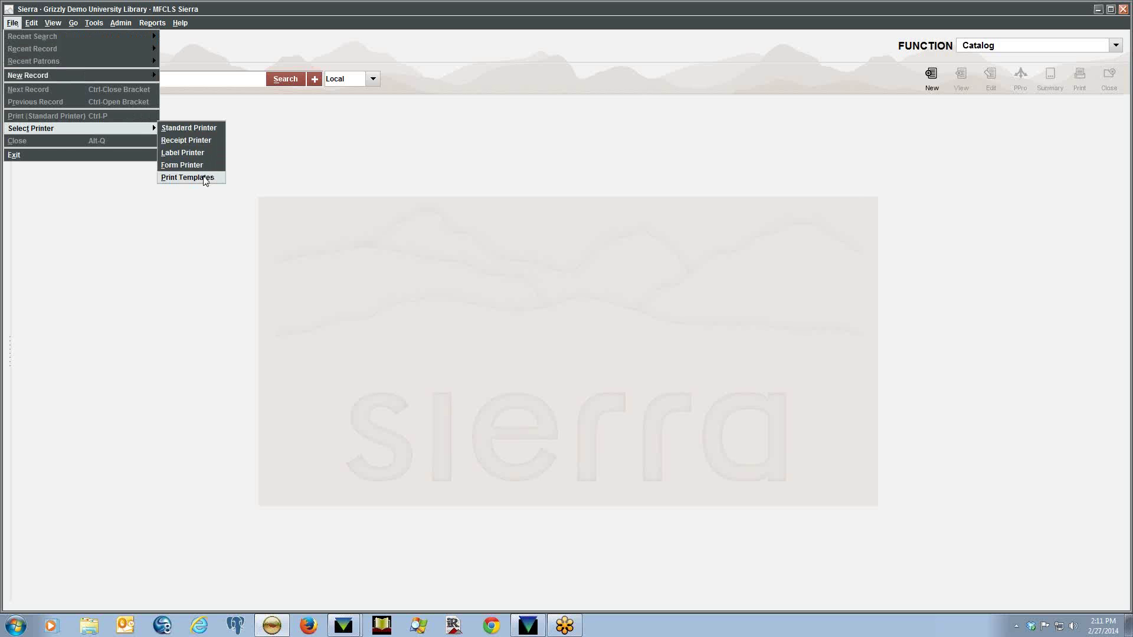
pyautogui.moveTo(31, 23)
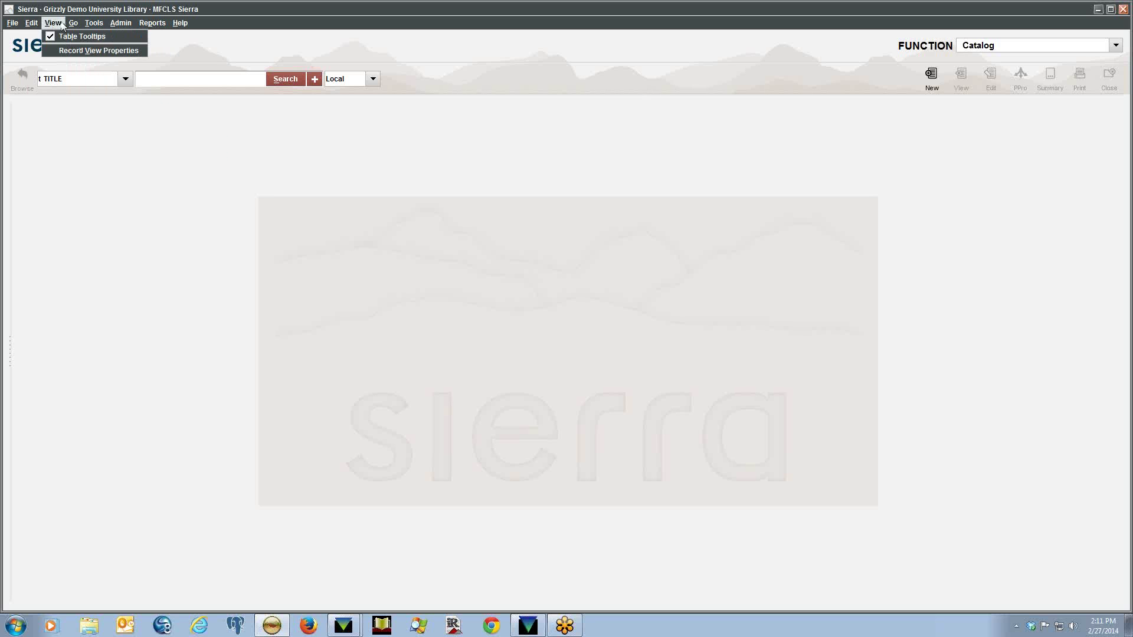
pyautogui.moveTo(228, 31)
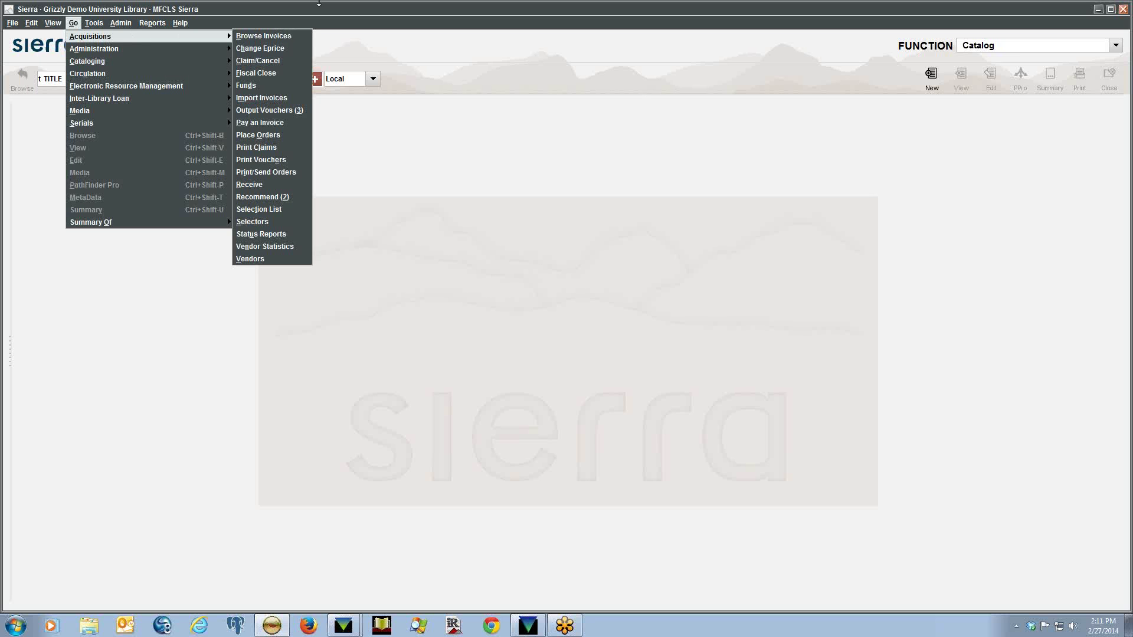
pyautogui.click(225, 13)
pyautogui.click(74, 25)
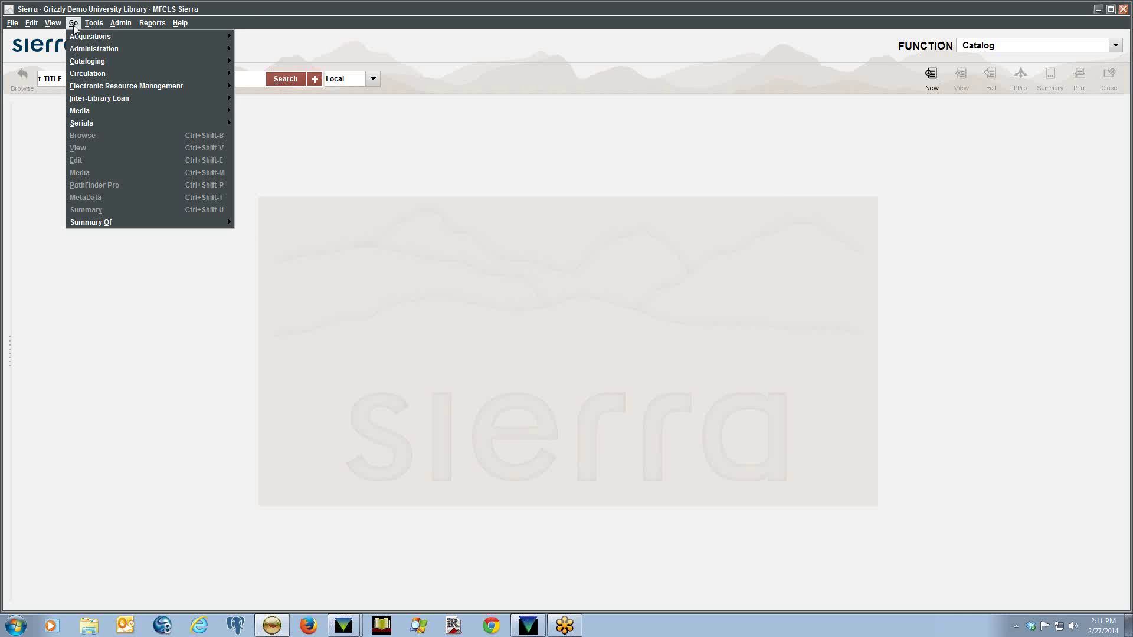
pyautogui.moveTo(81, 39)
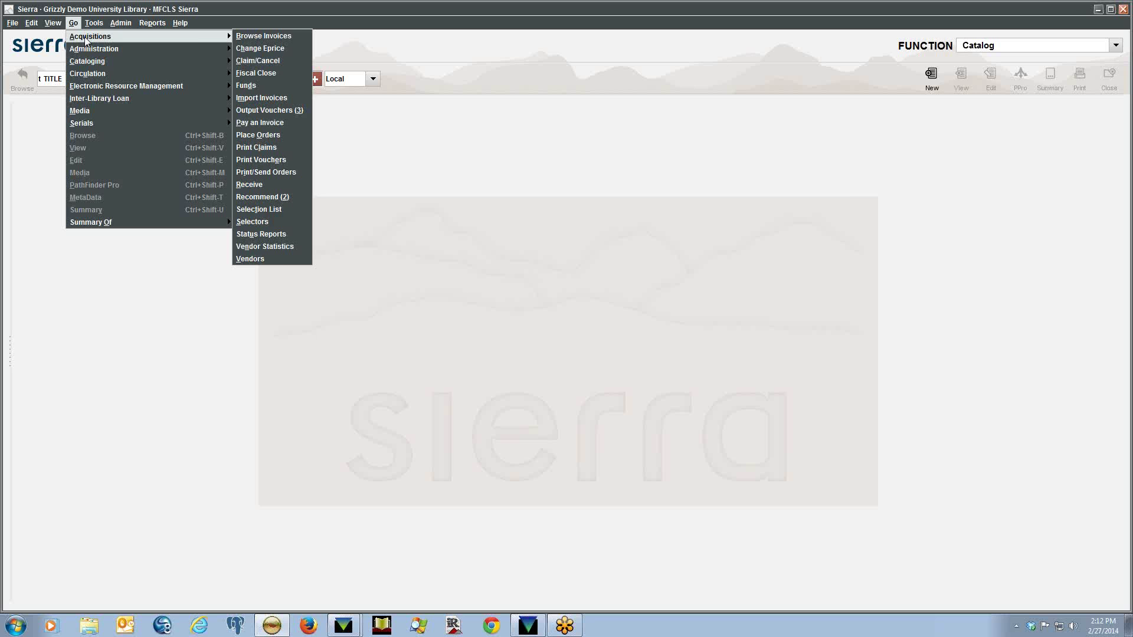
pyautogui.click(425, 106)
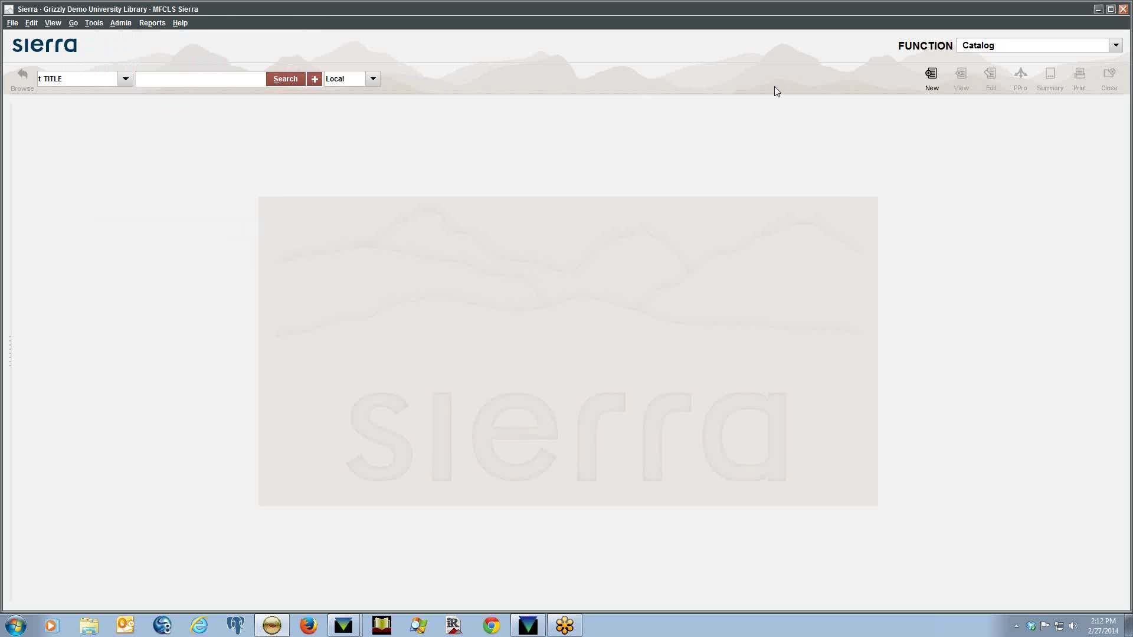
# Examine how the available functions are grouped by workflow, including Administration, Inter-Library Loan, ERM and Serials, staying in the Catalog function
pyautogui.click(1099, 47)
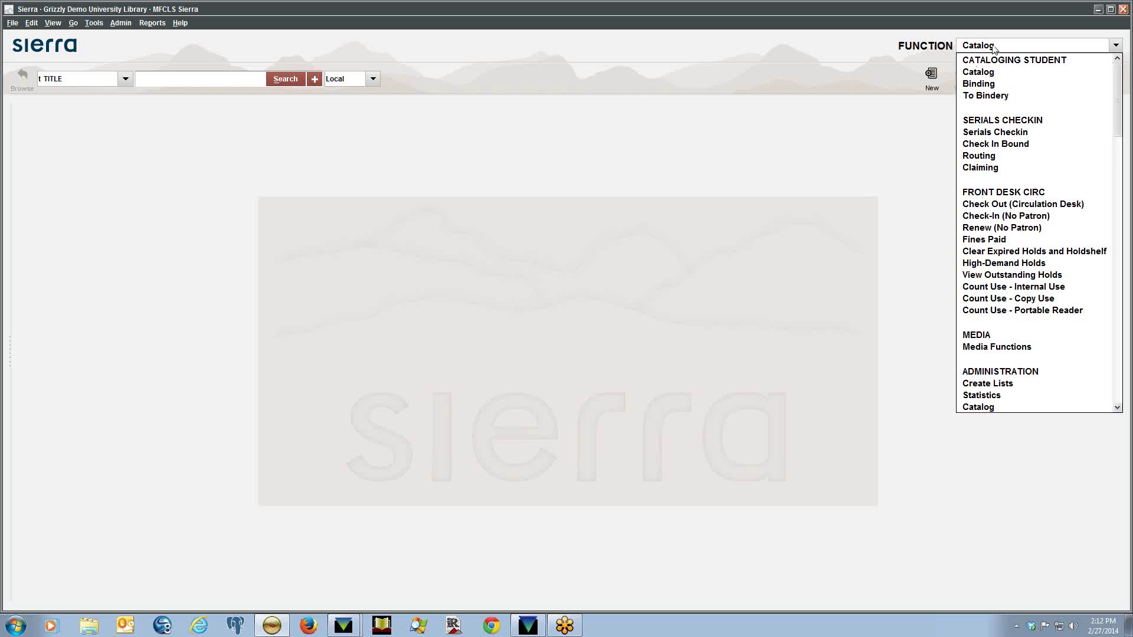
pyautogui.scroll(-5, 983, 204)
pyautogui.scroll(-10, 1002, 199)
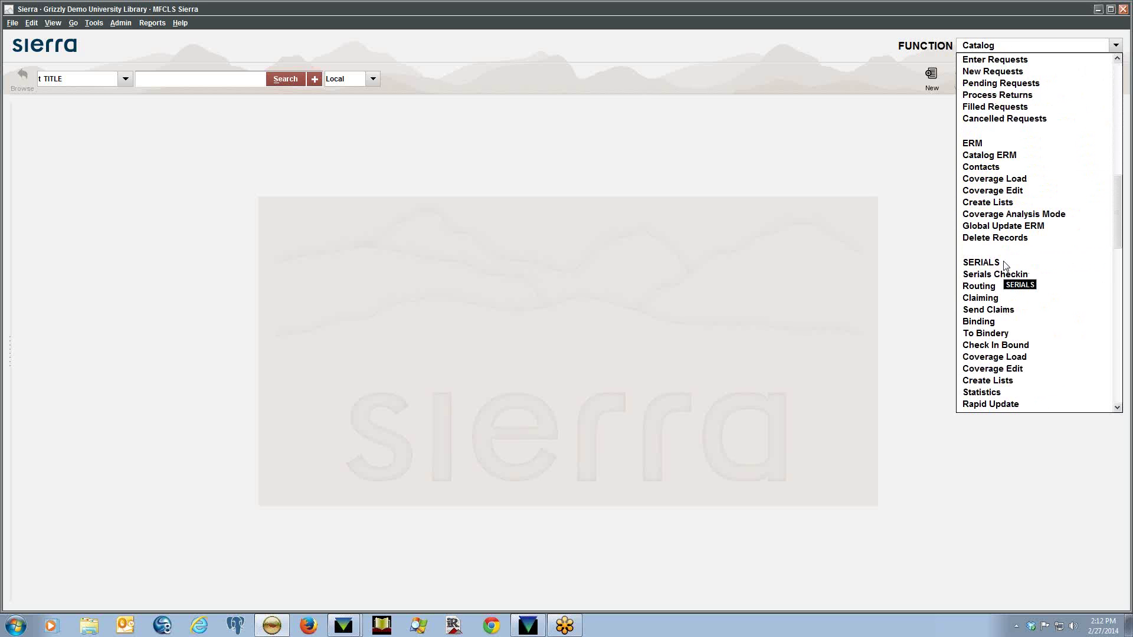
pyautogui.scroll(-5, 1008, 263)
pyautogui.scroll(-2, 1010, 265)
pyautogui.scroll(19, 1012, 259)
pyautogui.scroll(1, 1052, 138)
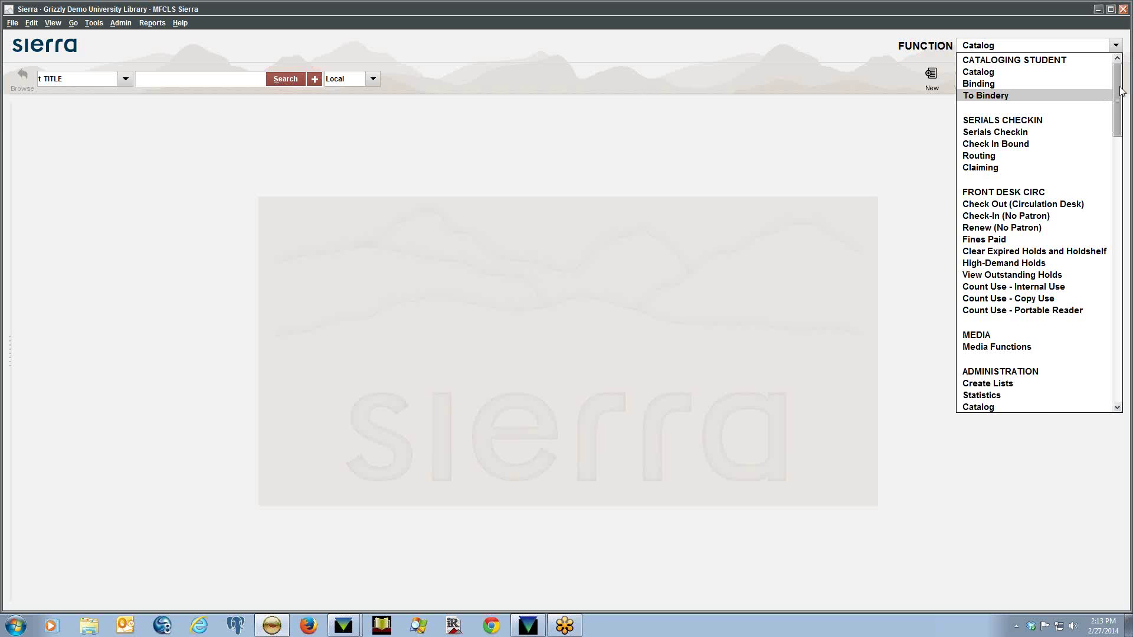
pyautogui.moveTo(1121, 92); pyautogui.dragTo(1117, 155)
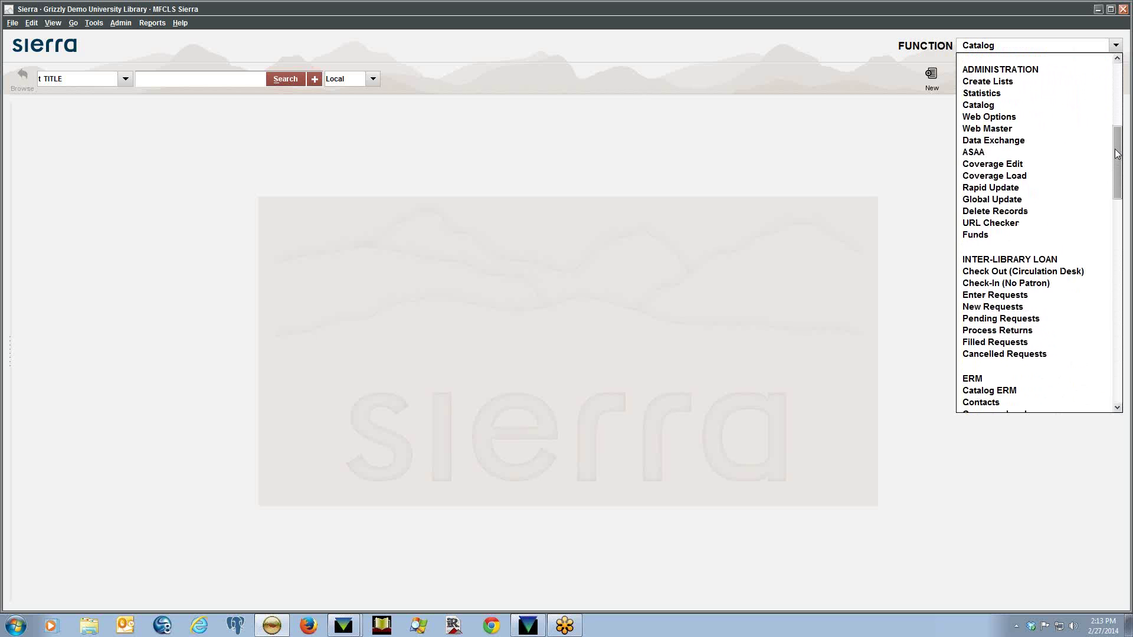
pyautogui.moveTo(1118, 155); pyautogui.dragTo(1120, 192)
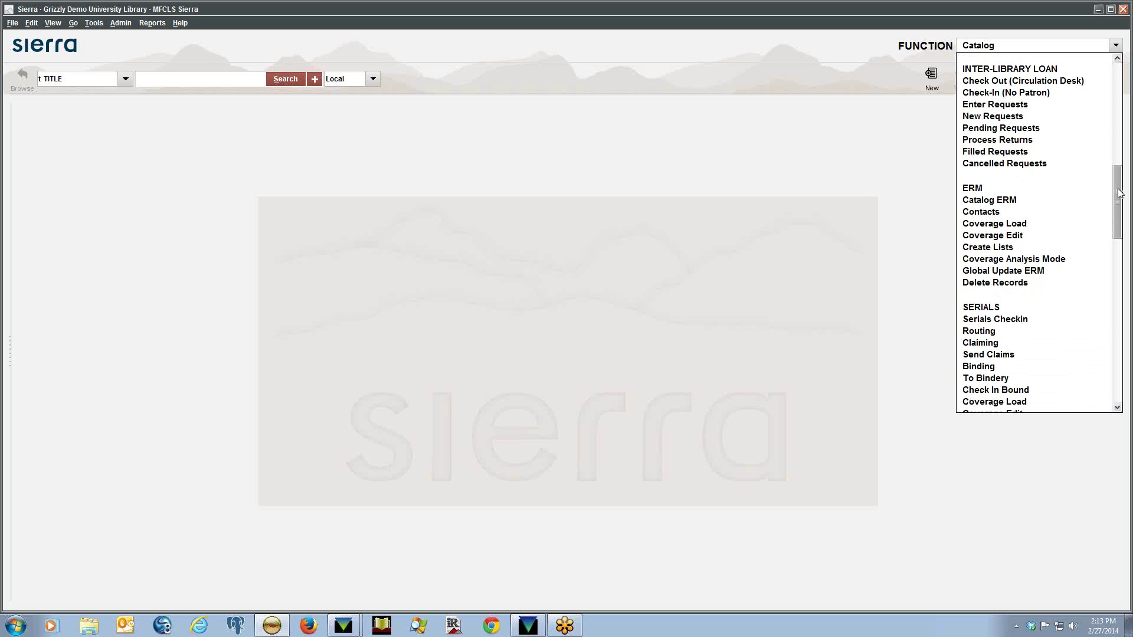
pyautogui.moveTo(1121, 193); pyautogui.dragTo(1118, 90)
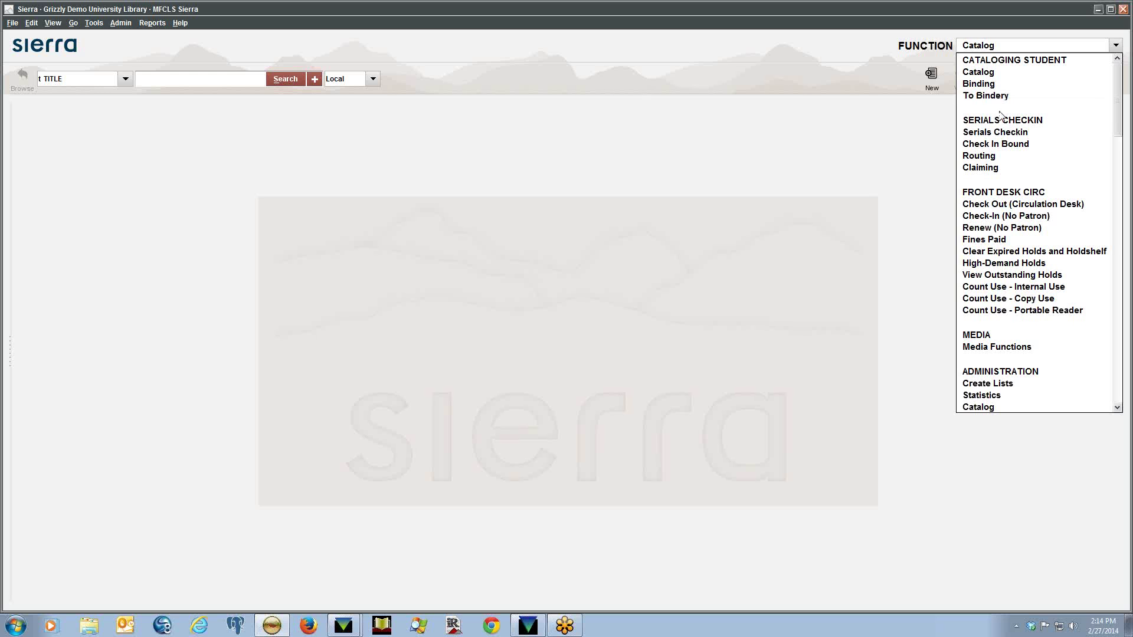
pyautogui.click(747, 185)
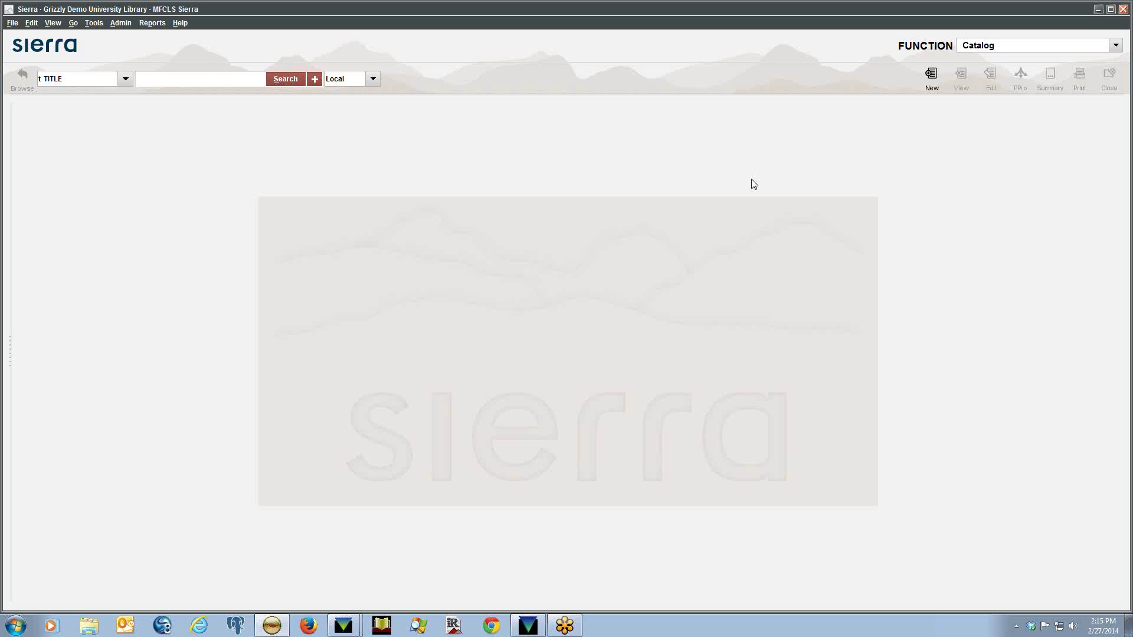
# Search the local catalog by title for "inferno"
pyautogui.click(205, 78)
pyautogui.write('inferno')
pyautogui.click(285, 79)
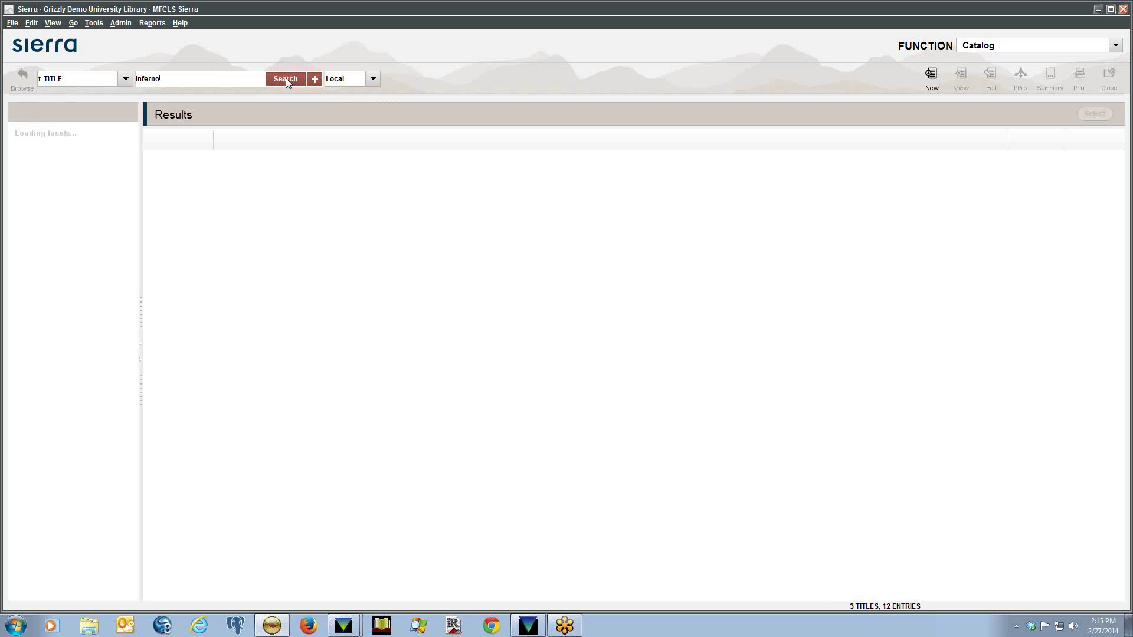
# Review the search indexes available besides title, keep the title index, and select the existing search text
pyautogui.click(125, 79)
pyautogui.scroll(-5, 147, 129)
pyautogui.scroll(5, 146, 129)
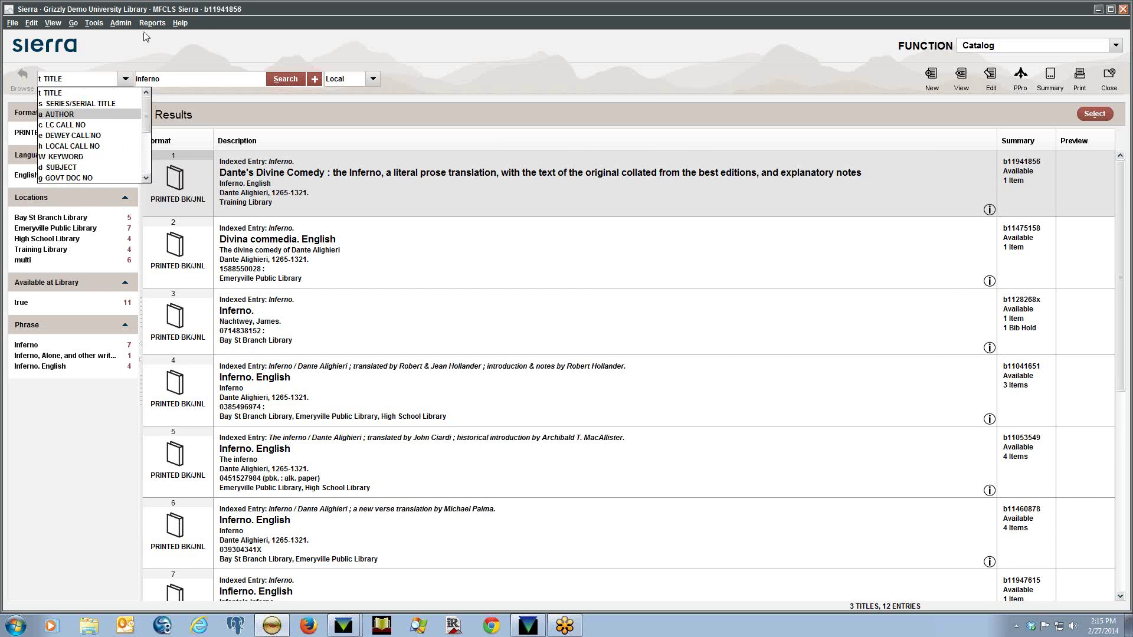
pyautogui.click(199, 40)
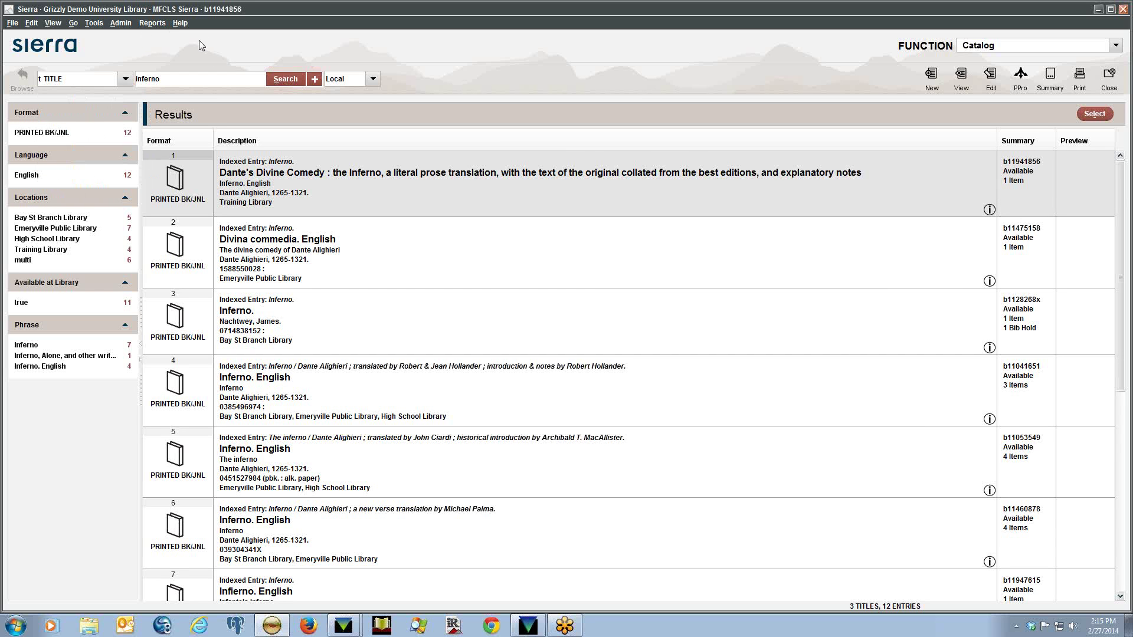
pyautogui.click(125, 79)
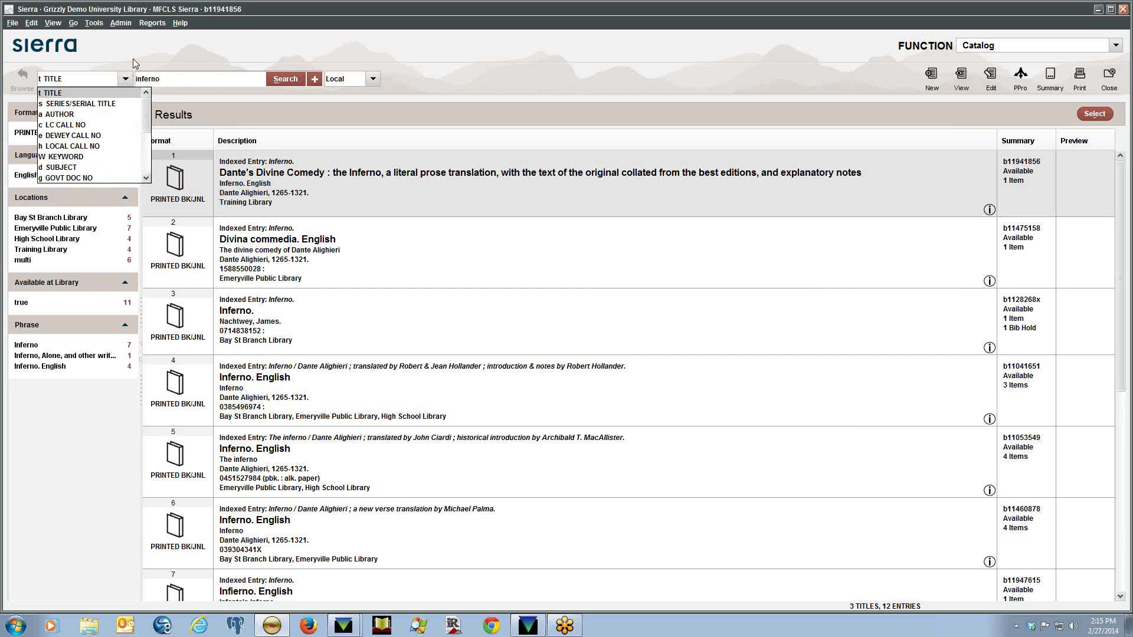
pyautogui.click(133, 58)
pyautogui.doubleClick(175, 75)
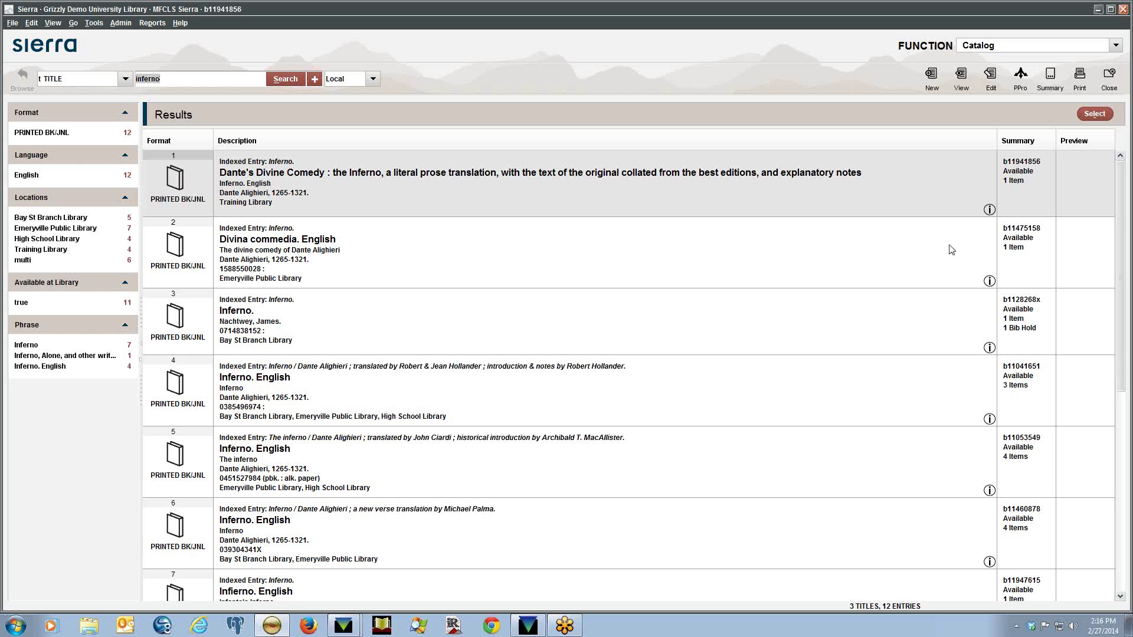
# Examine the availability, item and order summaries of the title search results
pyautogui.scroll(-3, 1026, 215)
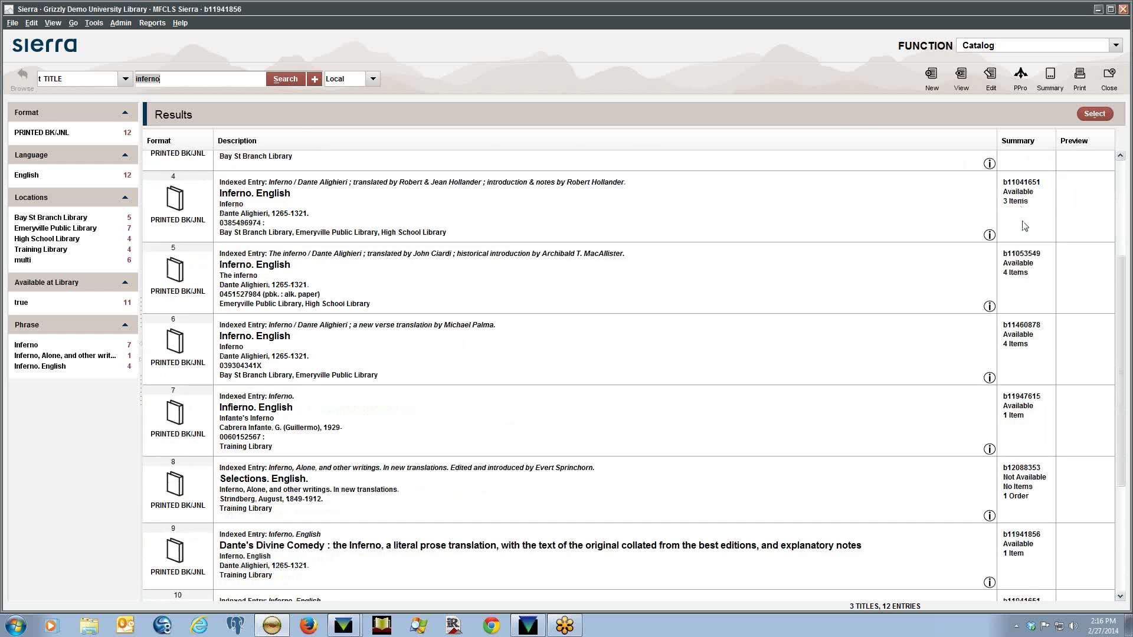
pyautogui.scroll(-2, 1024, 348)
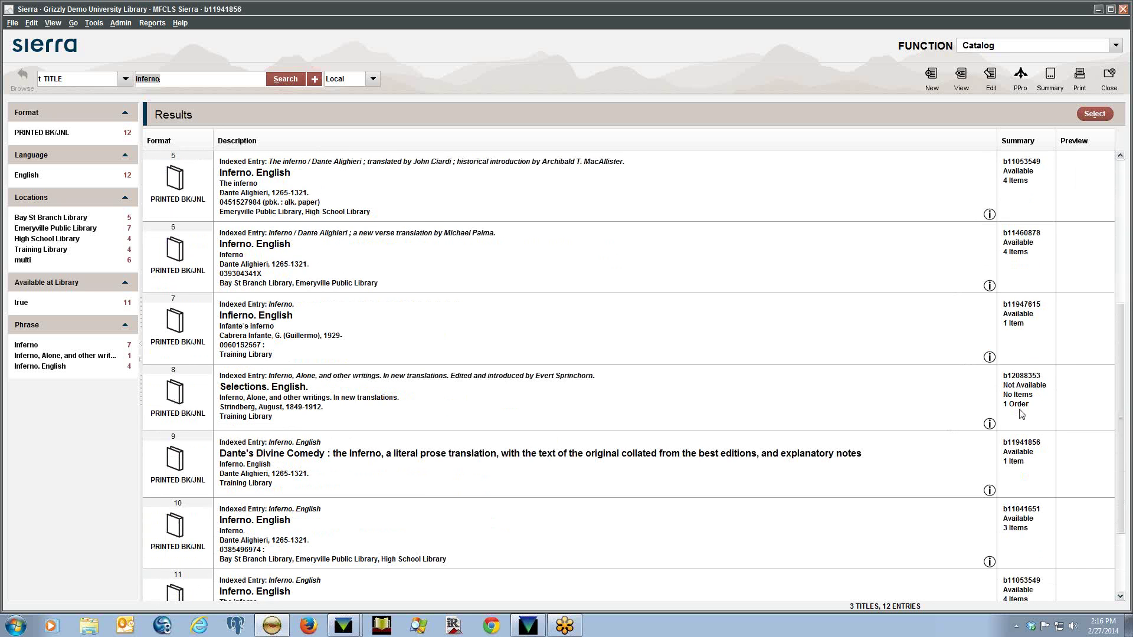
pyautogui.scroll(5, 1030, 401)
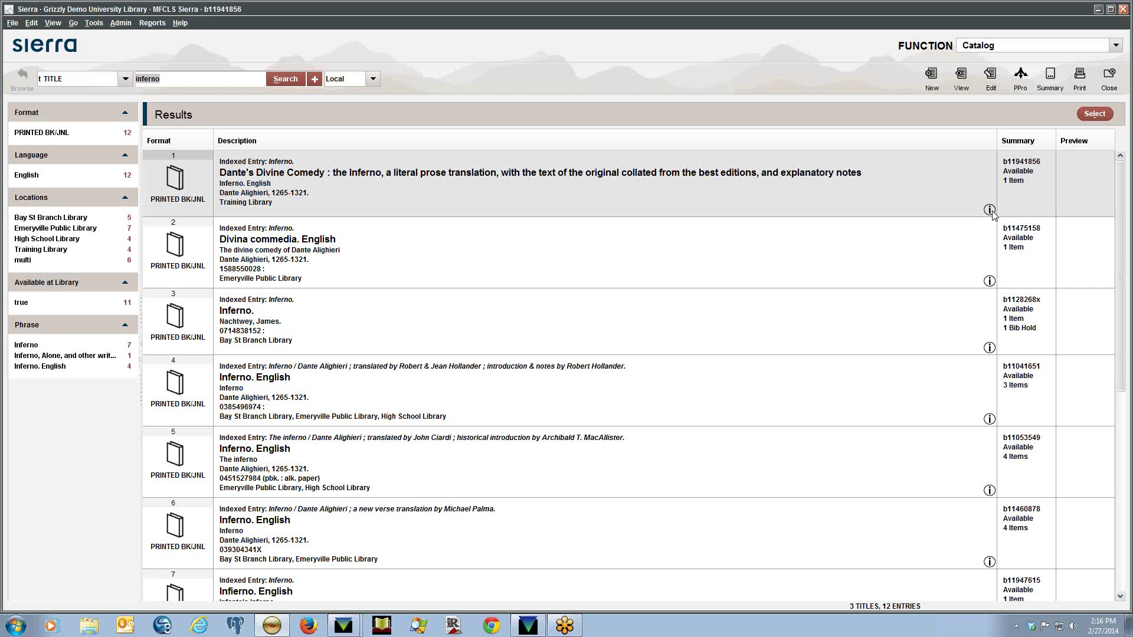
pyautogui.moveTo(992, 211)
pyautogui.click(314, 79)
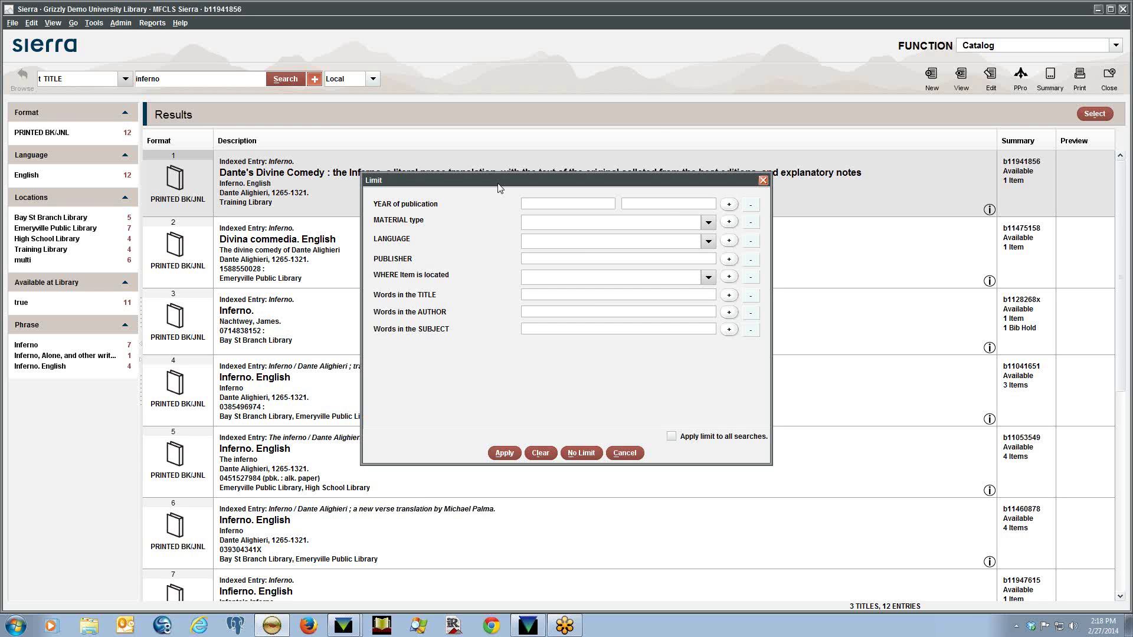
pyautogui.click(731, 225)
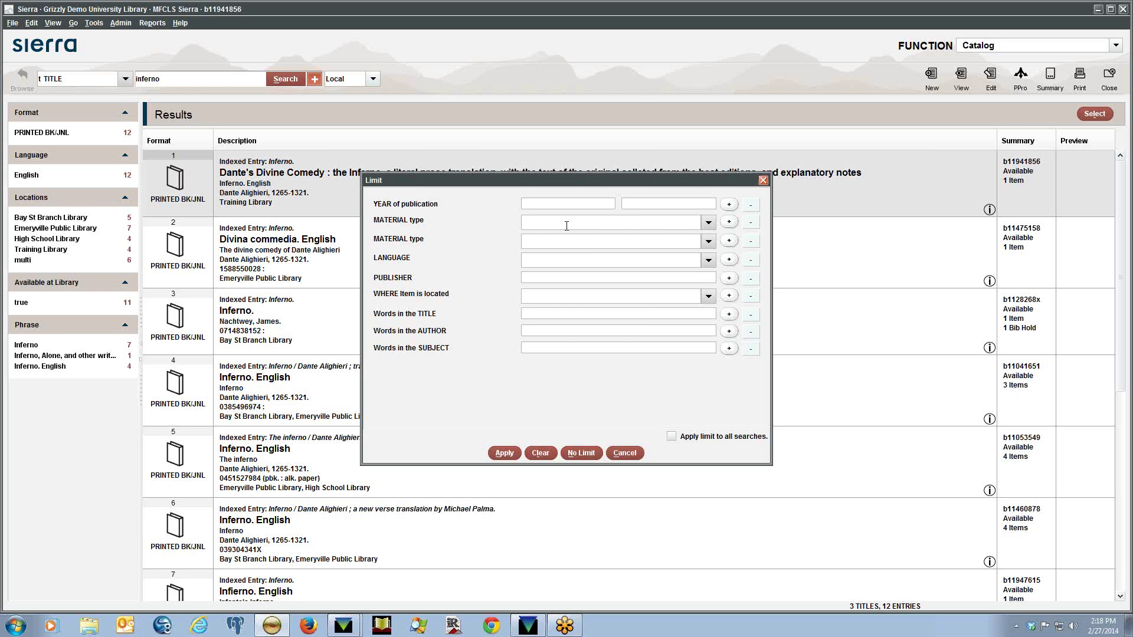
pyautogui.click(709, 224)
pyautogui.click(476, 223)
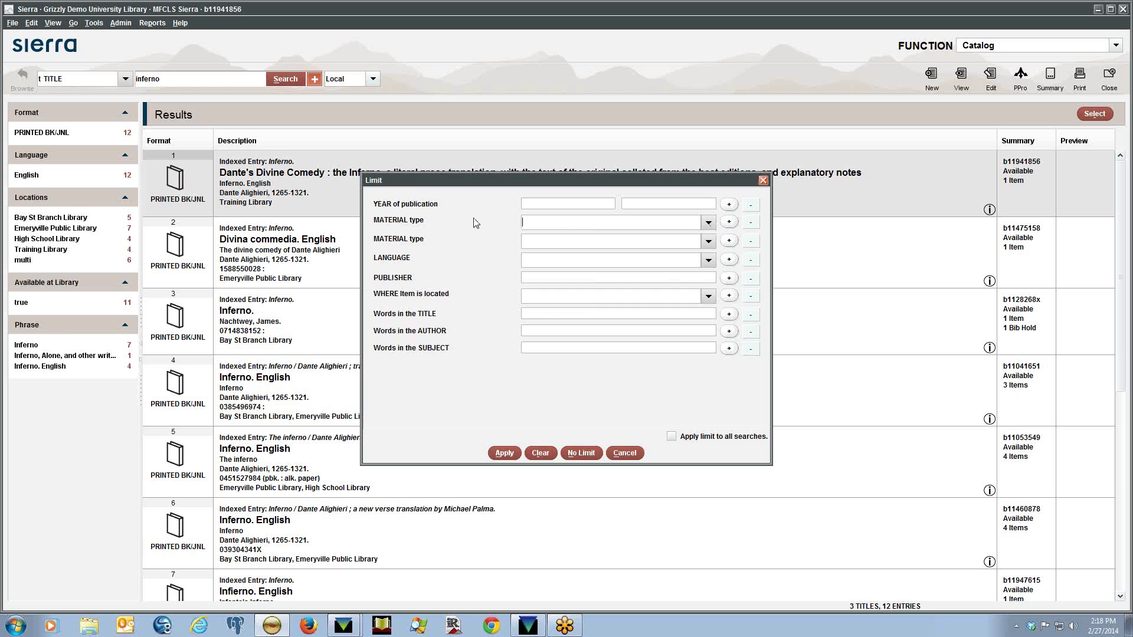
pyautogui.click(632, 453)
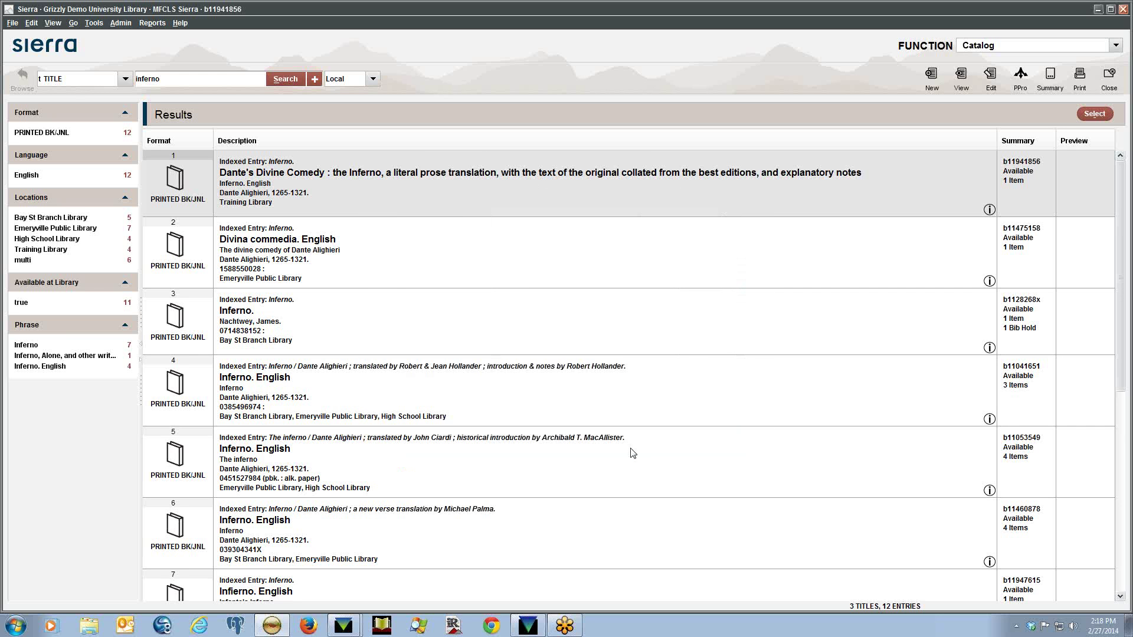
# Open the first search result, Dante's Divine Comedy, and show the summary of its attached item records
pyautogui.doubleClick(353, 179)
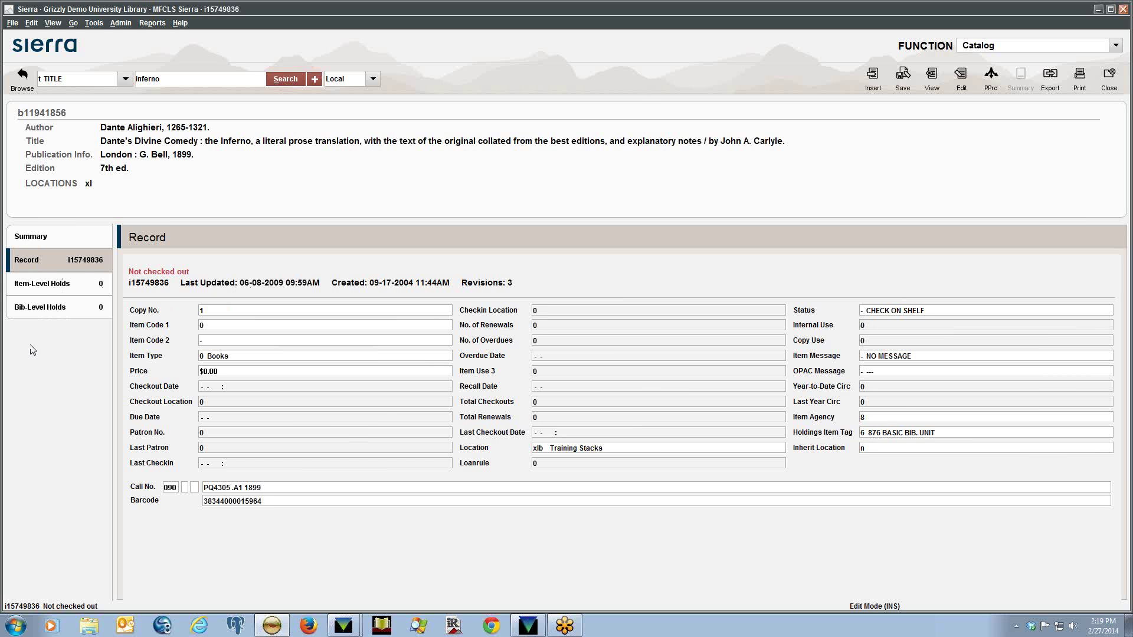
pyautogui.click(44, 237)
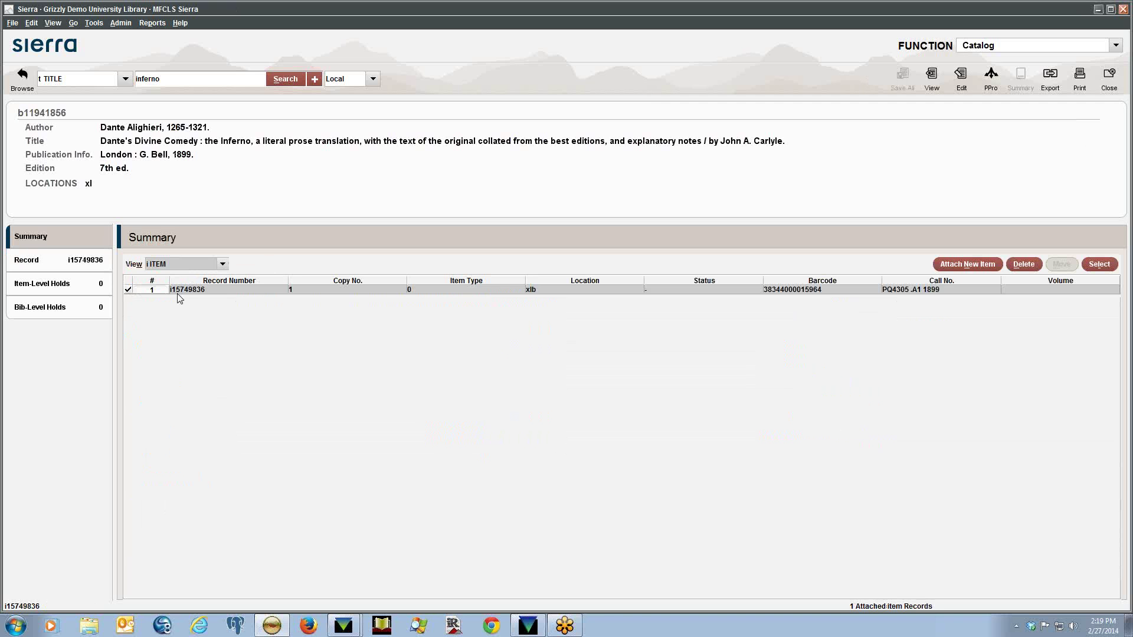
# Show all types of attached records in the bibliographic record's summary, and return the view to items only
pyautogui.click(208, 267)
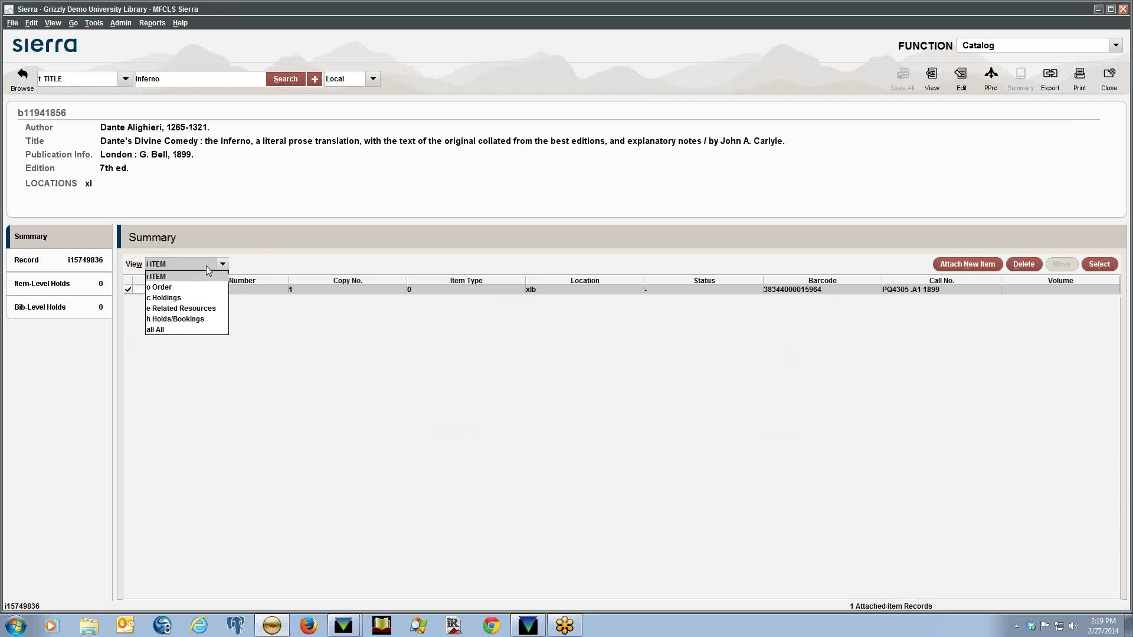
pyautogui.click(186, 332)
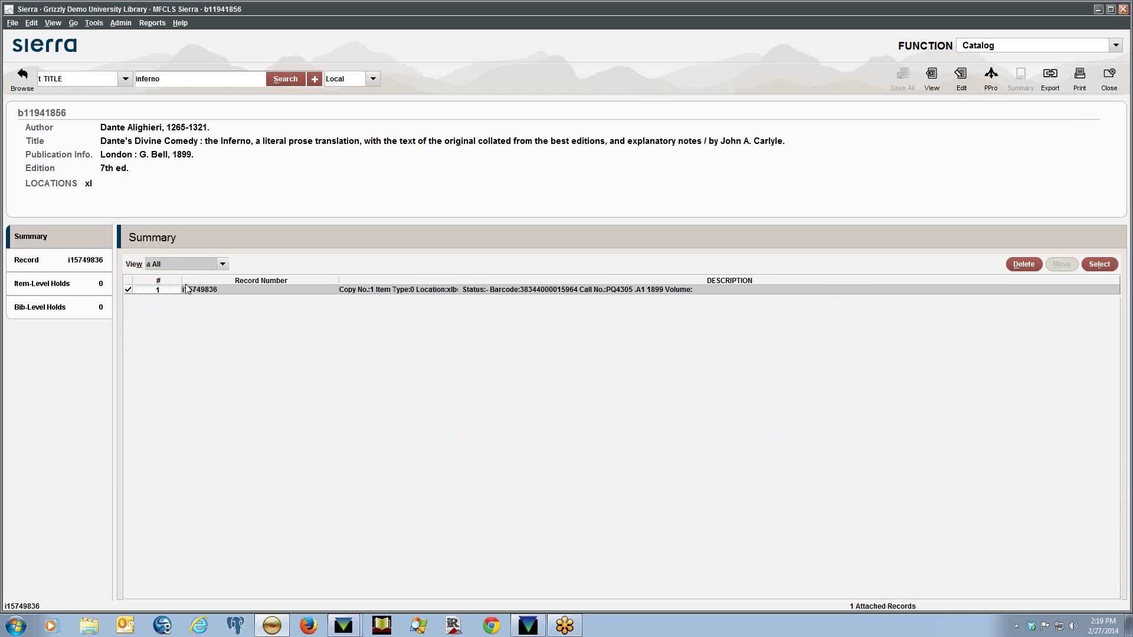
pyautogui.click(218, 267)
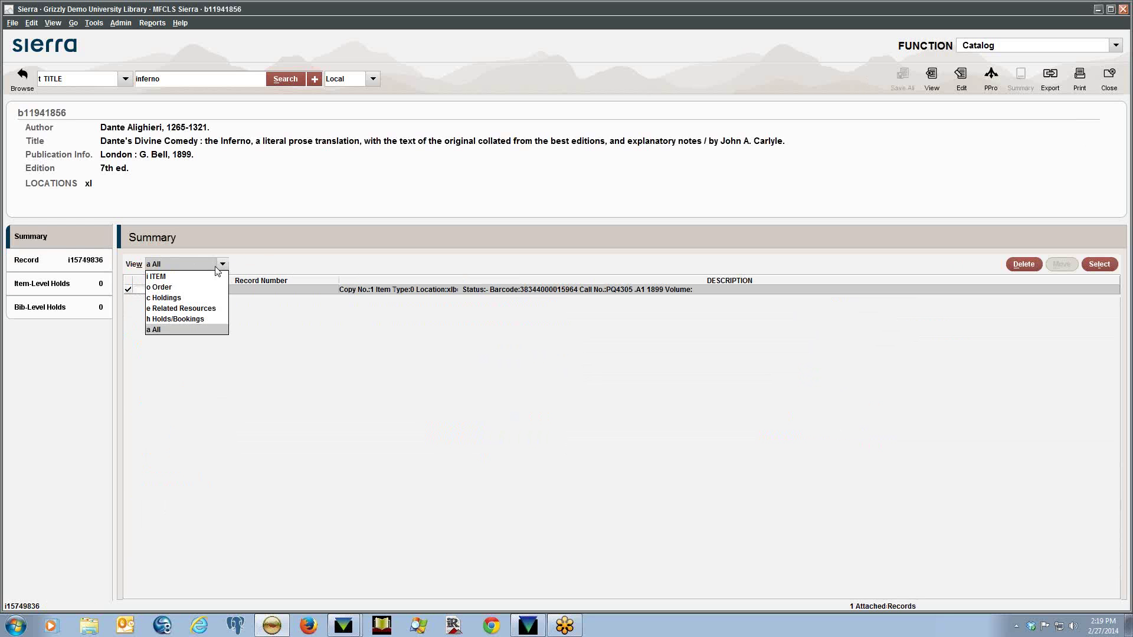
pyautogui.click(225, 276)
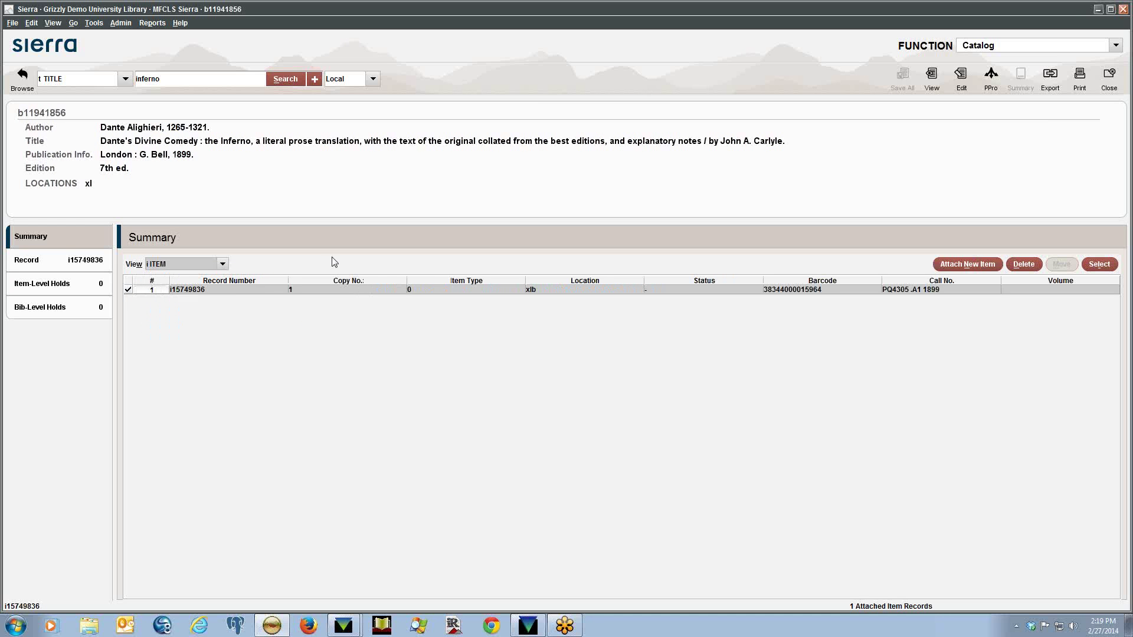
# Check the item-level and bib-level holds, and return to the summary of attached items
pyautogui.click(51, 289)
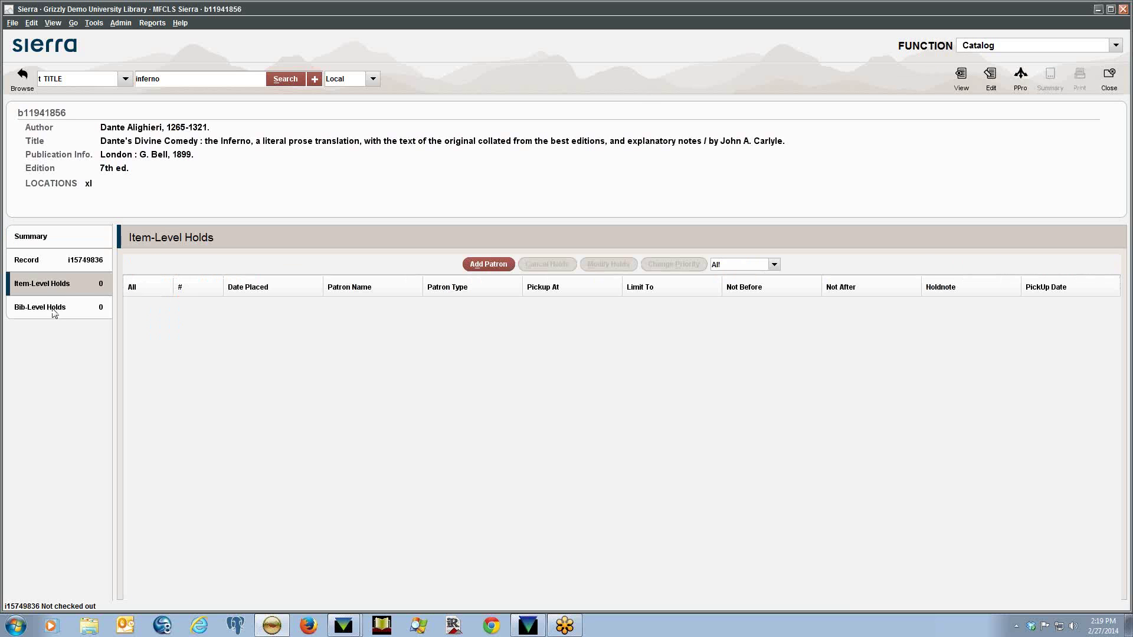
pyautogui.click(53, 311)
pyautogui.click(47, 243)
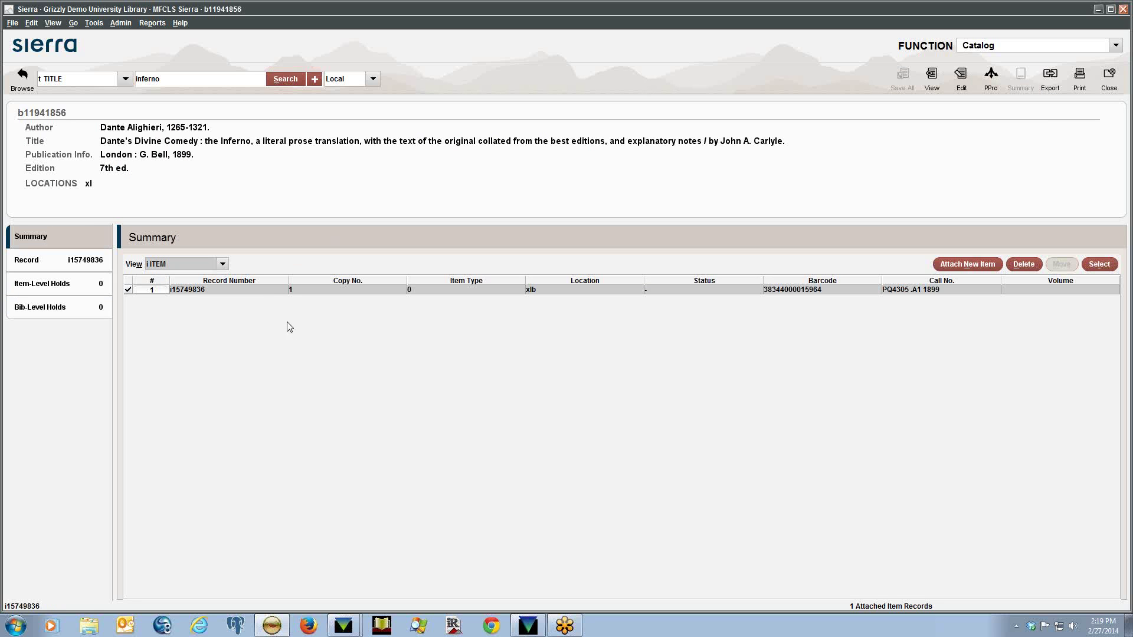
# View the attached item record and the full bibliographic record of Dante's Divine Comedy, and return to the title search results
pyautogui.doubleClick(273, 290)
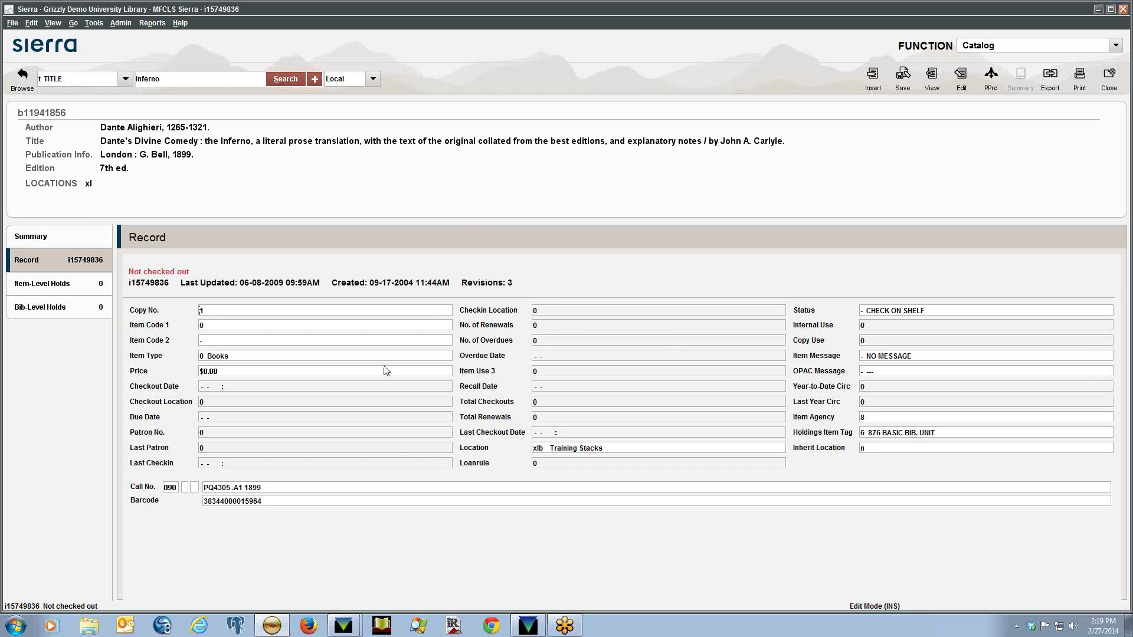
pyautogui.click(961, 75)
pyautogui.click(842, 208)
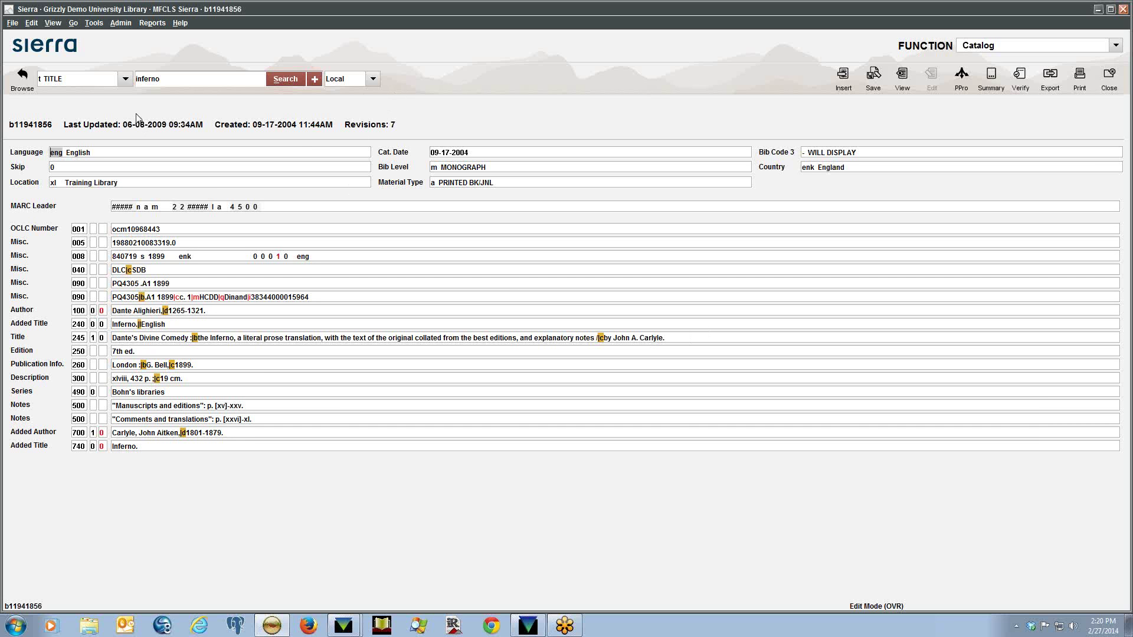
pyautogui.click(26, 82)
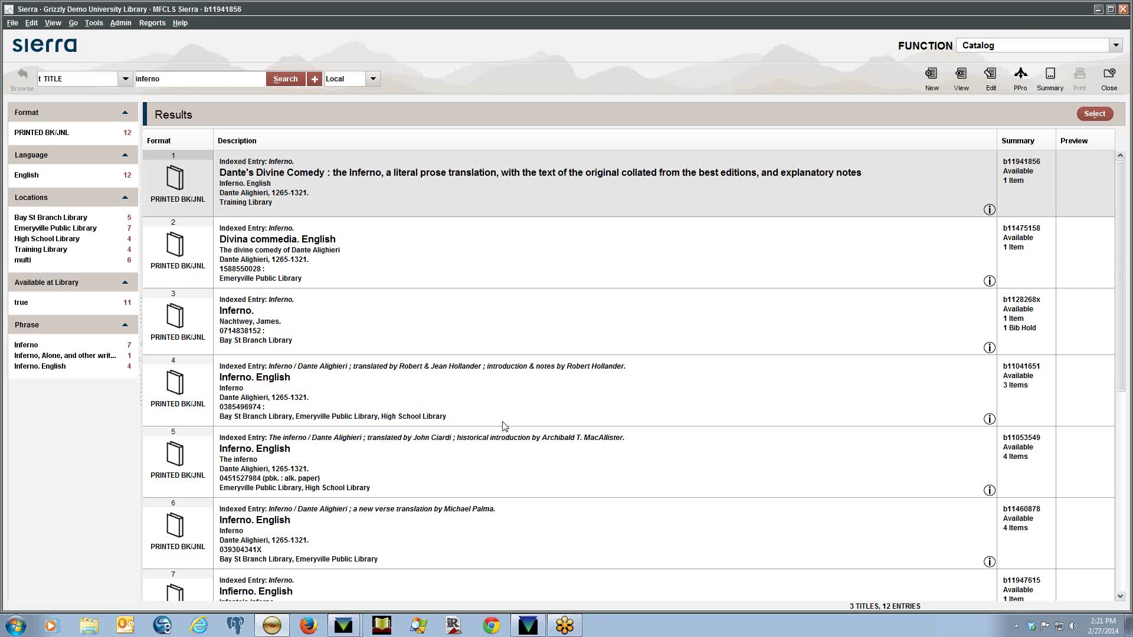
# Look through the list of available functions, from Acquisitions and Cataloging up through Circulation, Serials and ERM, and keep the Catalog function
pyautogui.click(1048, 48)
pyautogui.moveTo(1120, 89); pyautogui.dragTo(1120, 384)
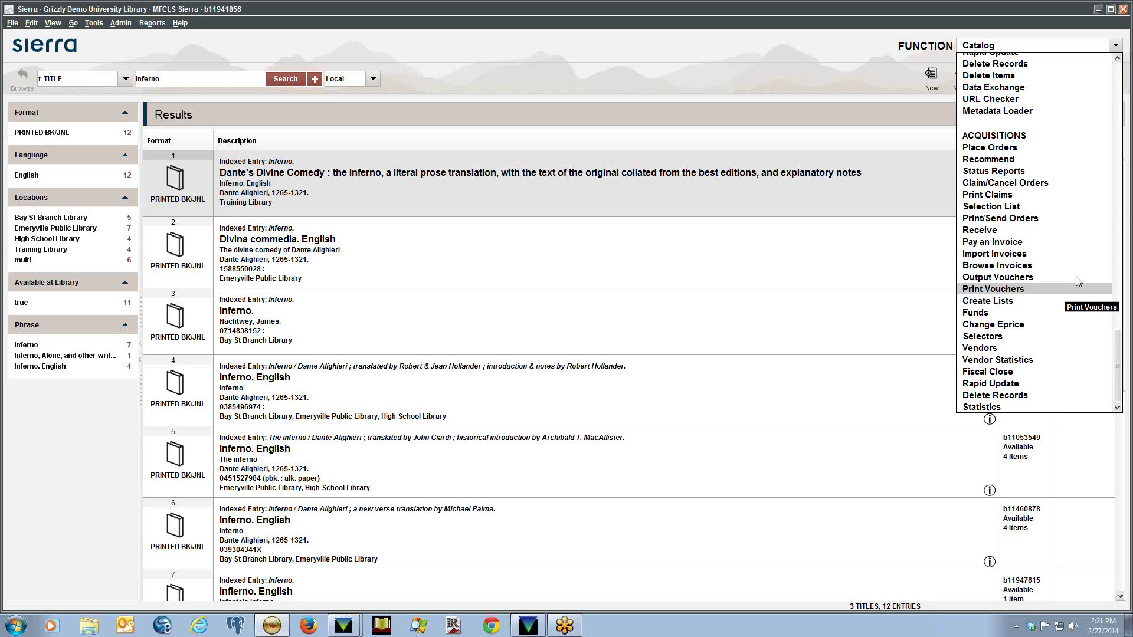
pyautogui.click(1118, 58)
pyautogui.scroll(3, 1120, 59)
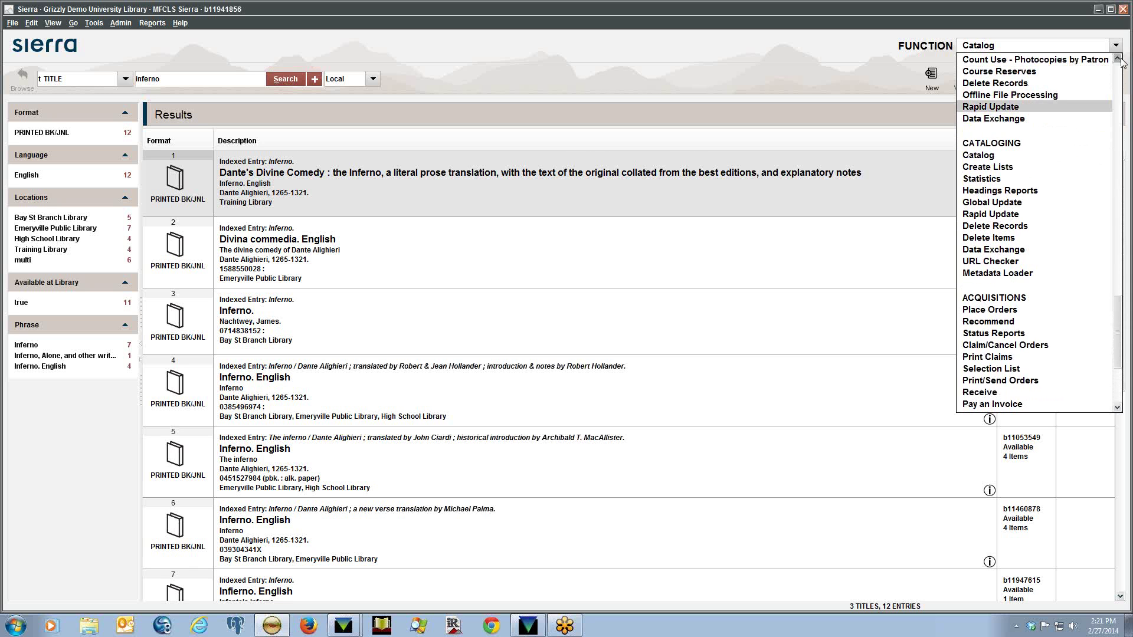
pyautogui.click(1118, 60)
pyautogui.click(1119, 59)
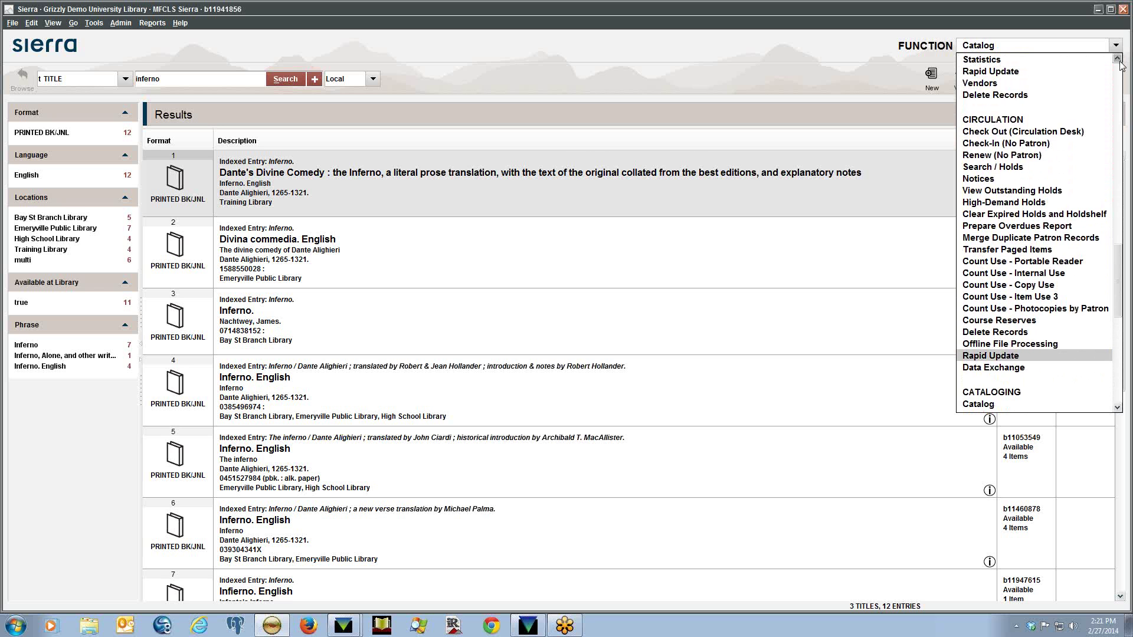
pyautogui.click(1118, 59)
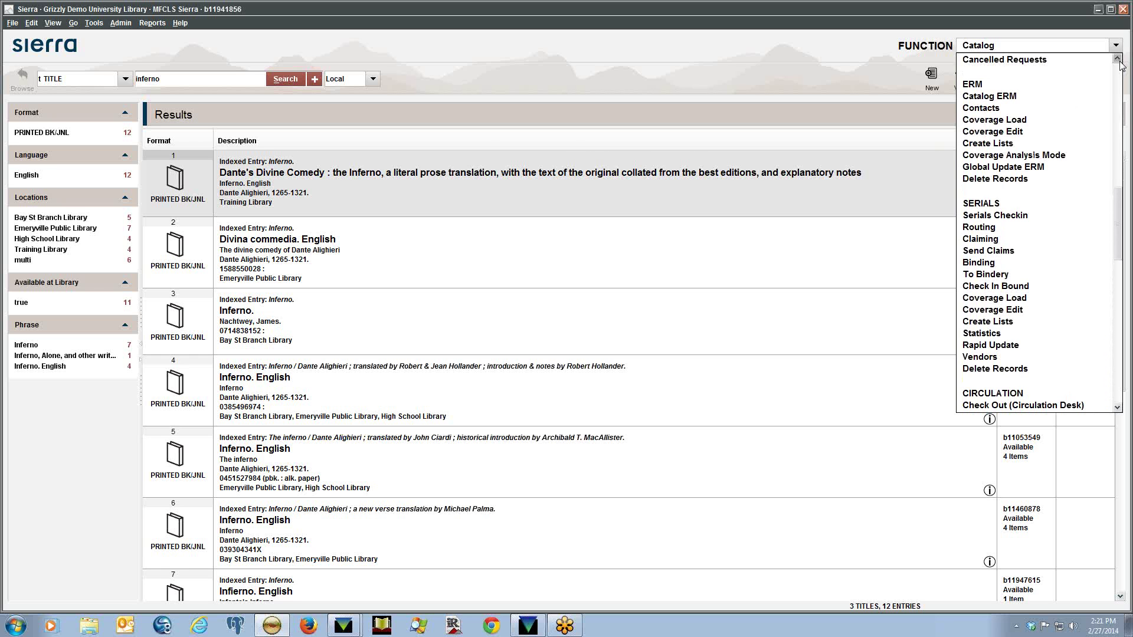
pyautogui.click(731, 16)
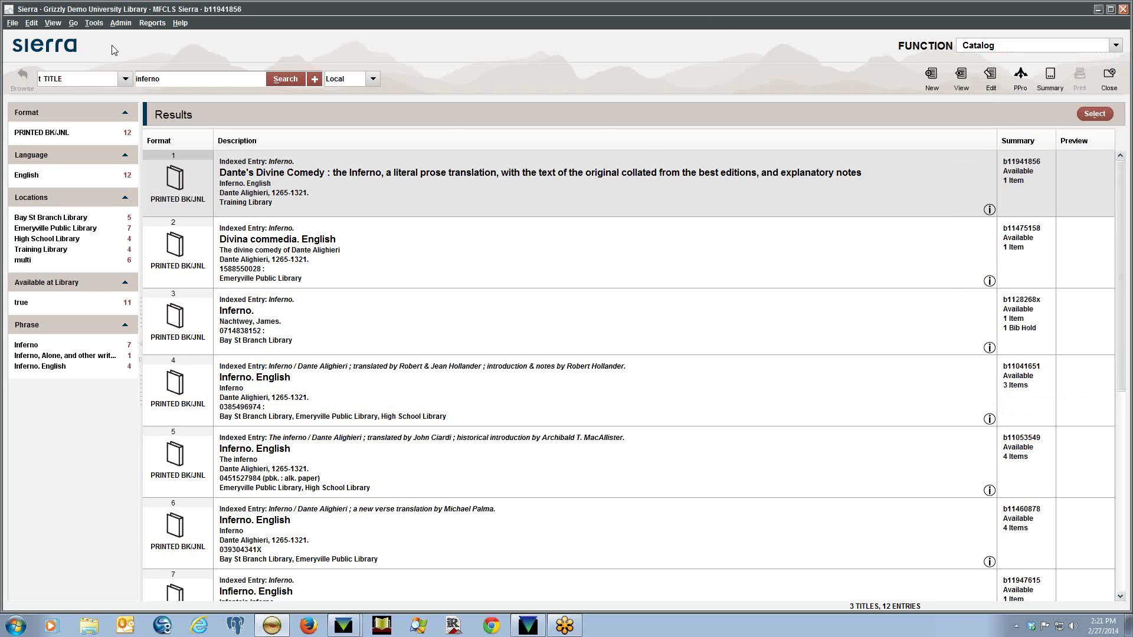
# Switch from Catalog to the Create Lists function in the Administration group
pyautogui.click(75, 23)
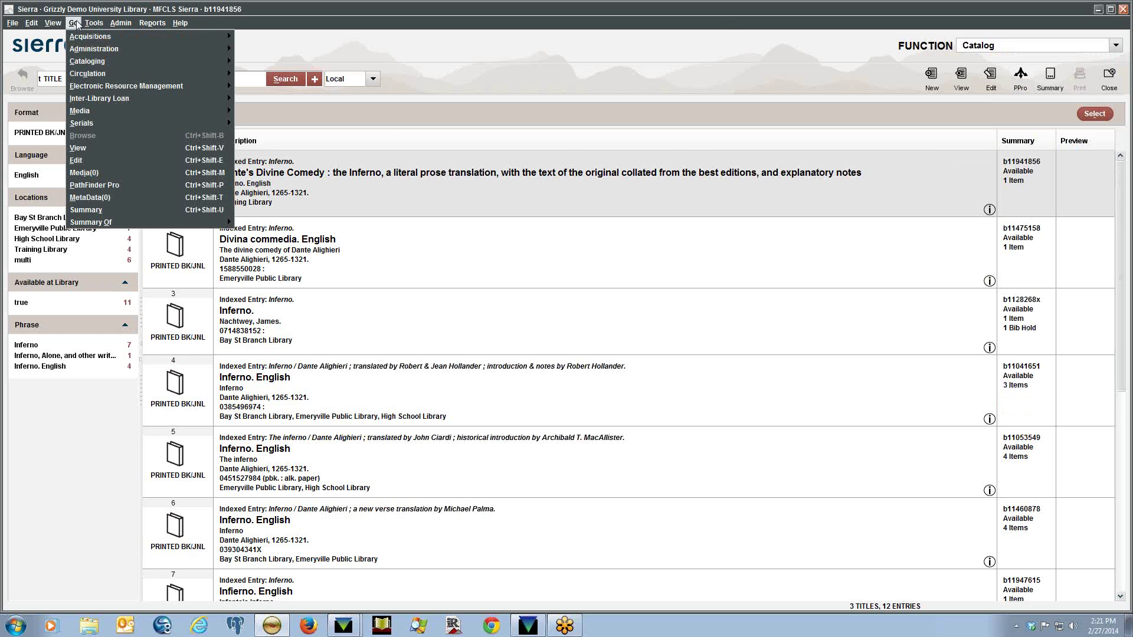
pyautogui.moveTo(80, 52)
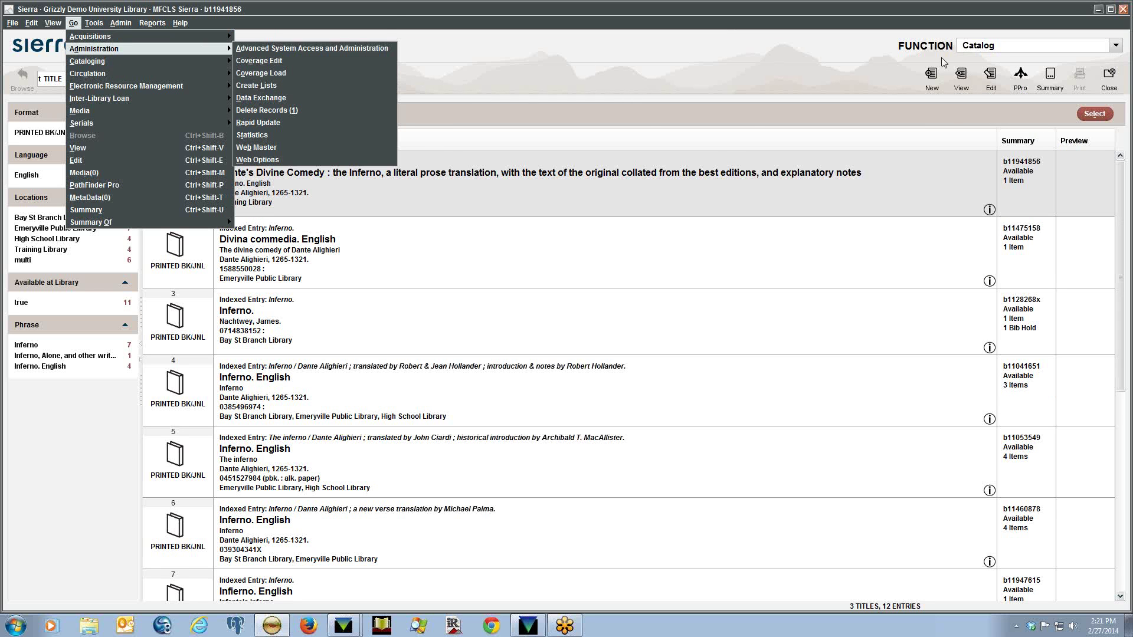
pyautogui.click(1007, 47)
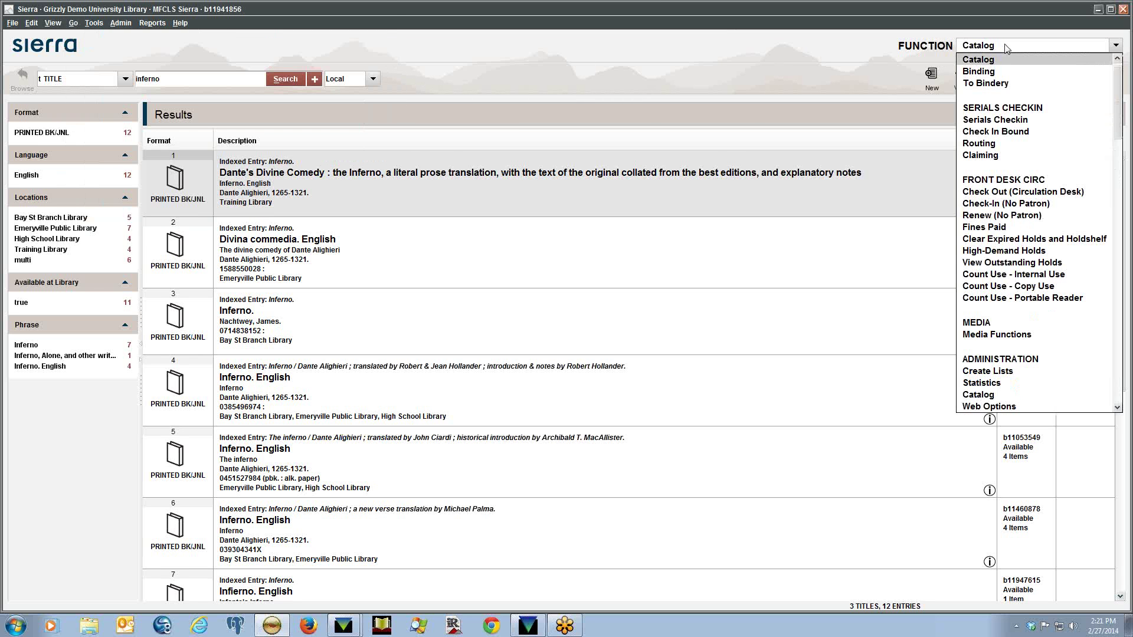
pyautogui.click(76, 27)
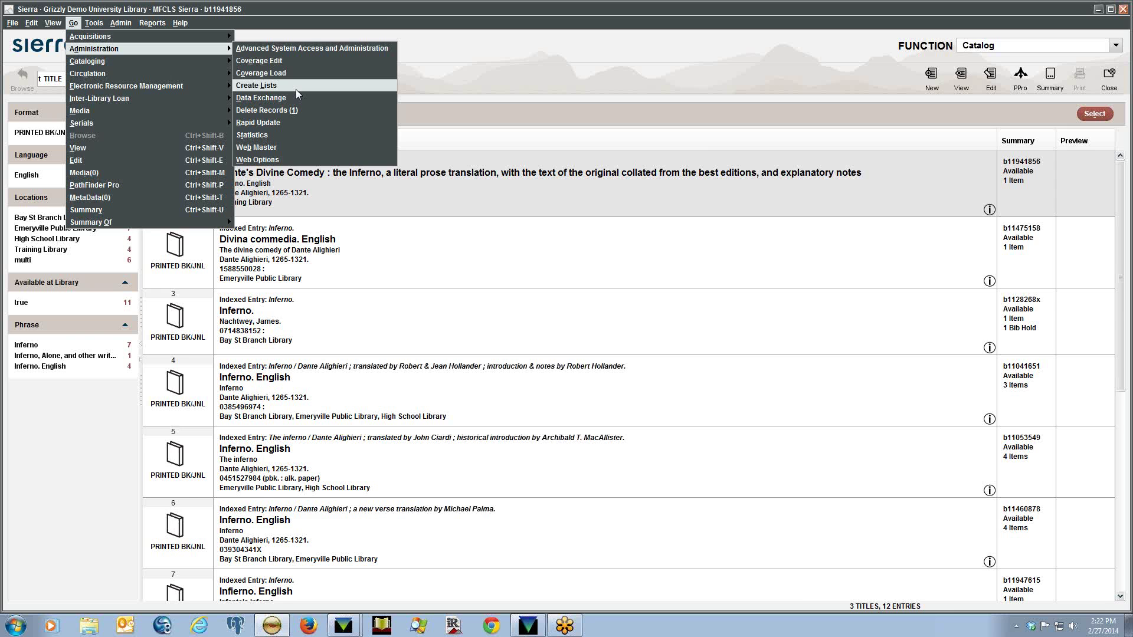
pyautogui.click(296, 89)
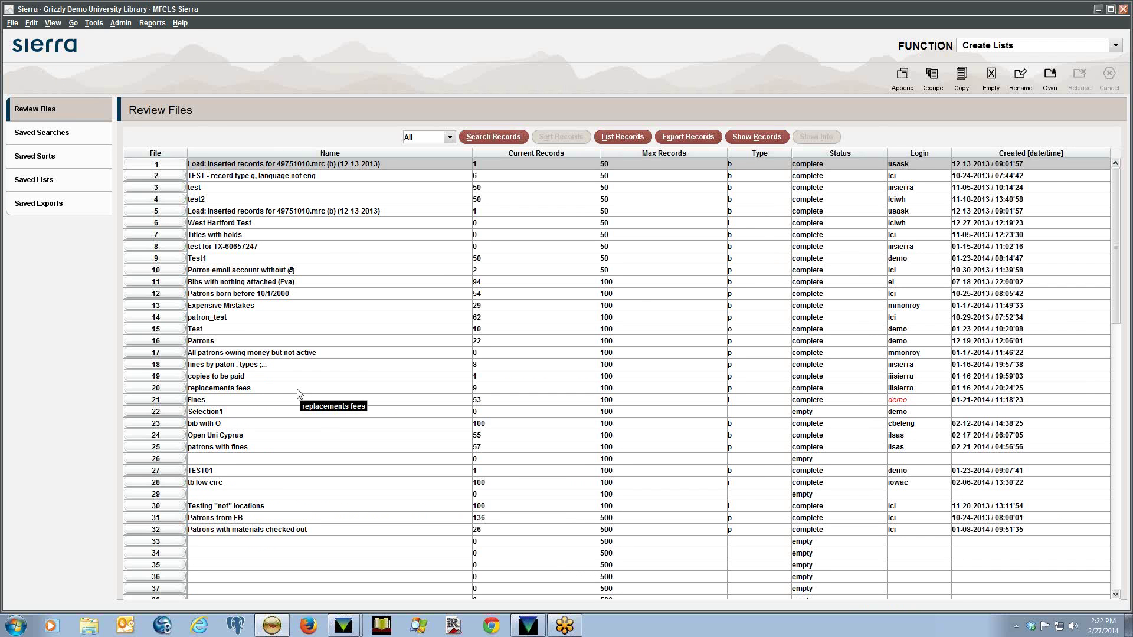
# Review the Create Lists options in the Settings, and close the settings without changing any option
pyautogui.click(121, 23)
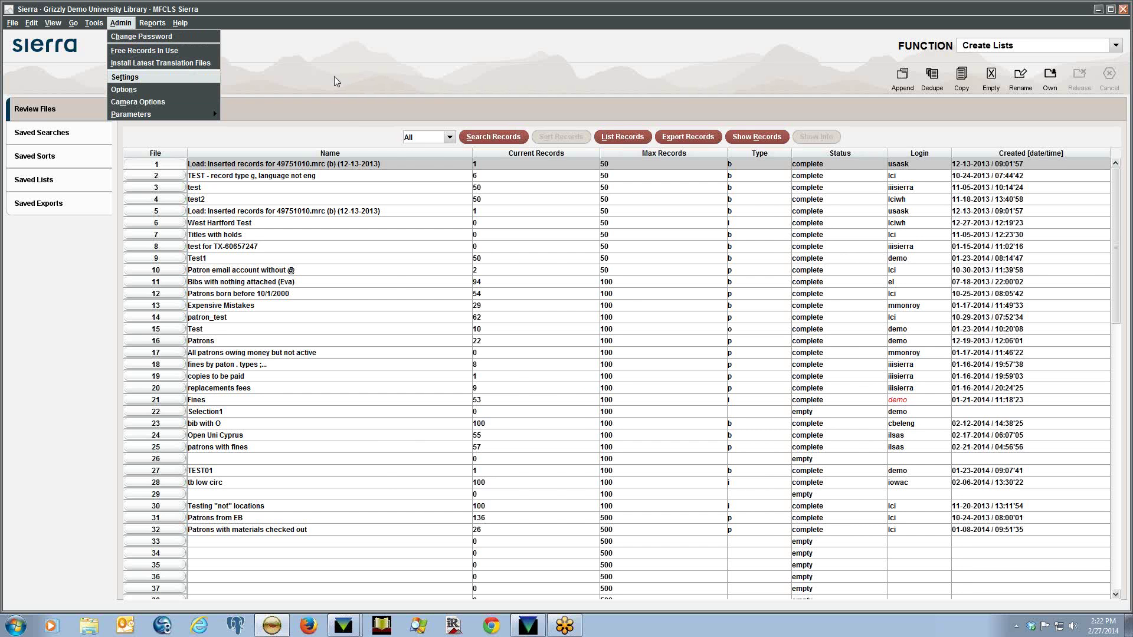
pyautogui.press('Return')
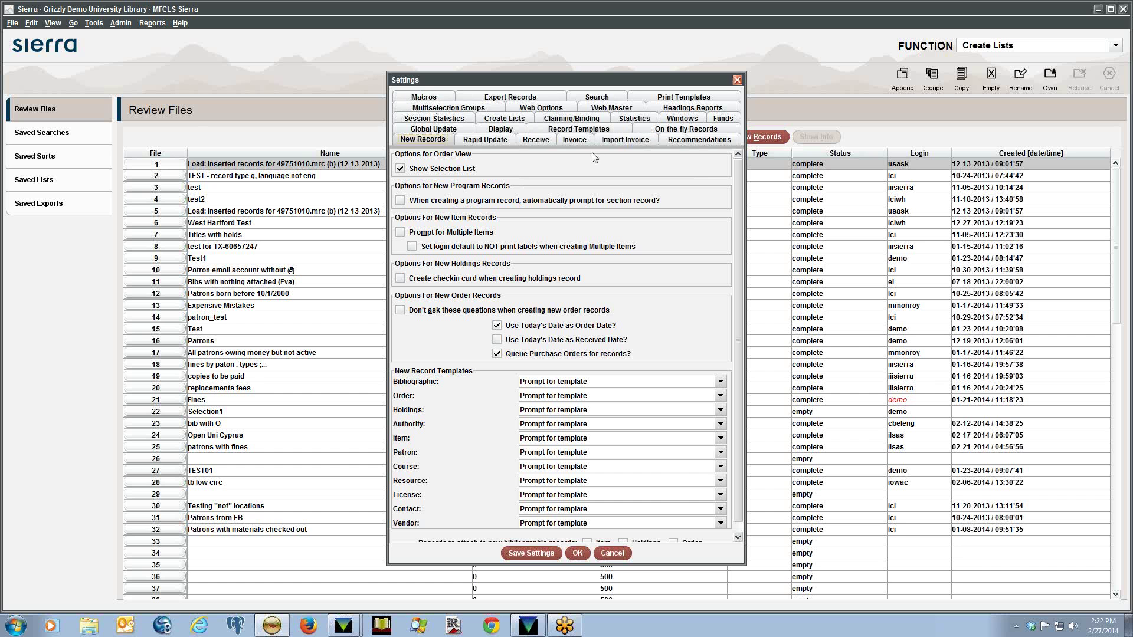
pyautogui.click(509, 121)
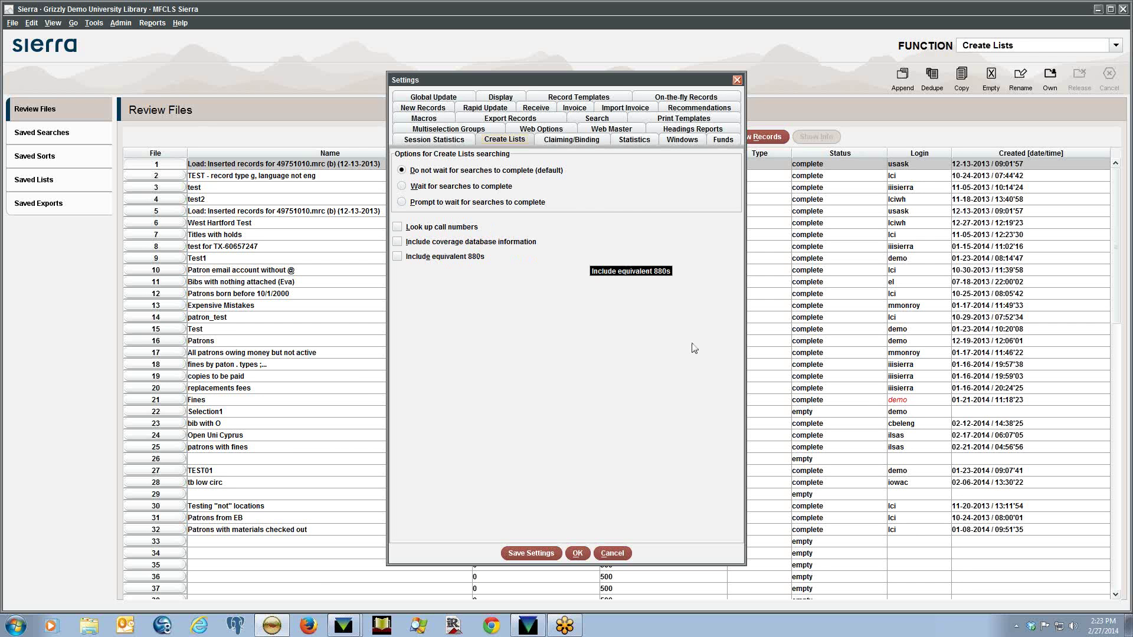
pyautogui.click(576, 555)
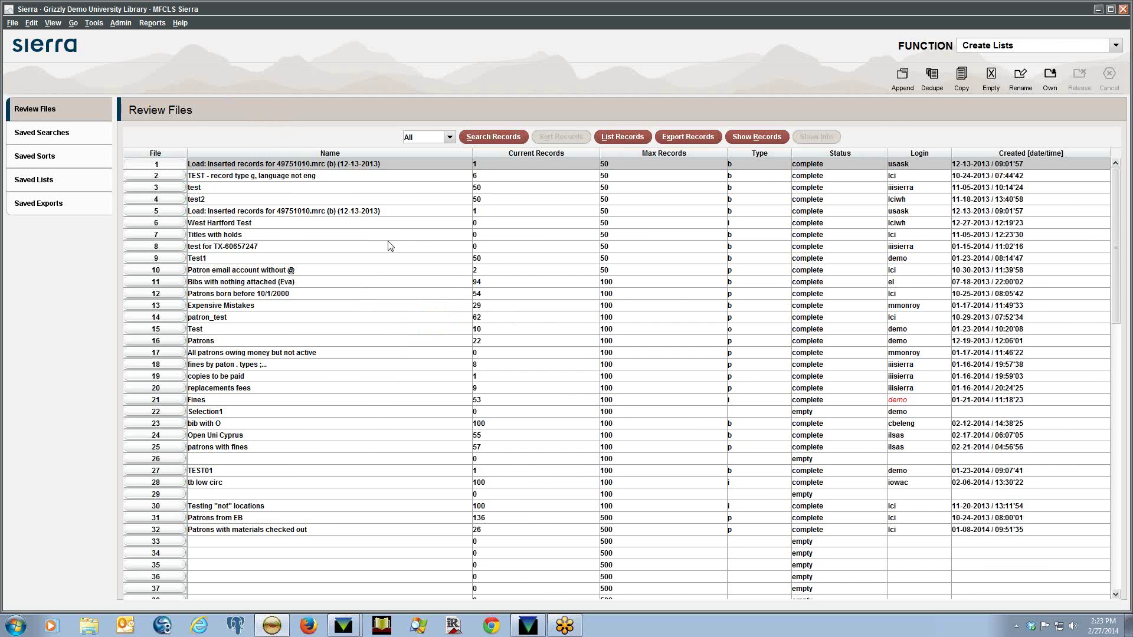
# Switch to Millennium Administration to view its Create Lists review files for comparison, and return to Sierra
pyautogui.click(525, 627)
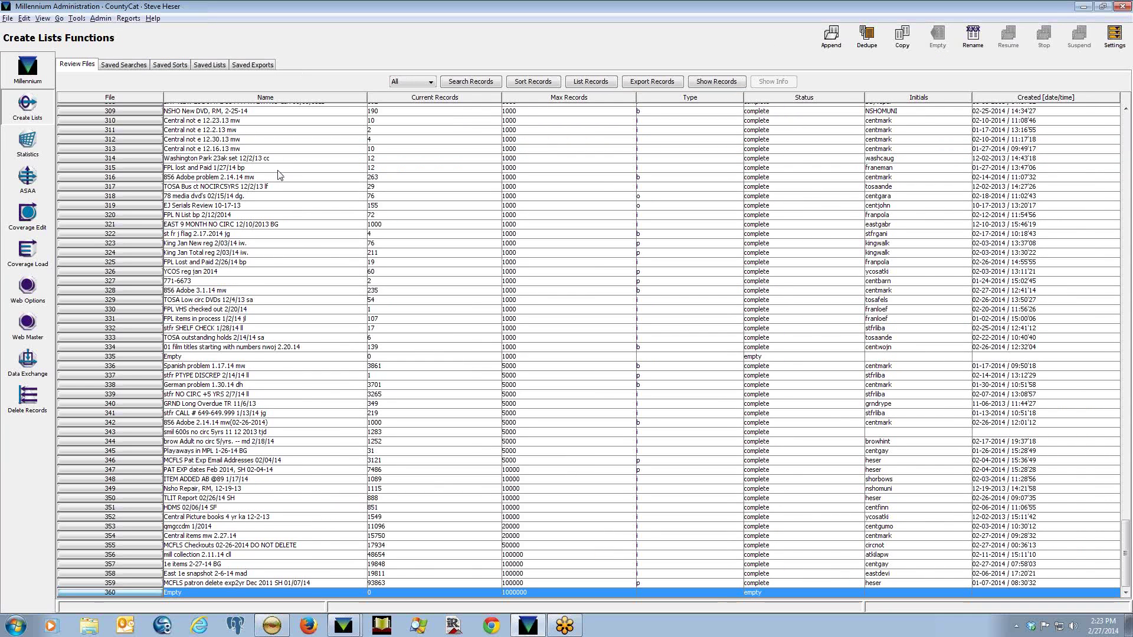
pyautogui.scroll(1, 291, 202)
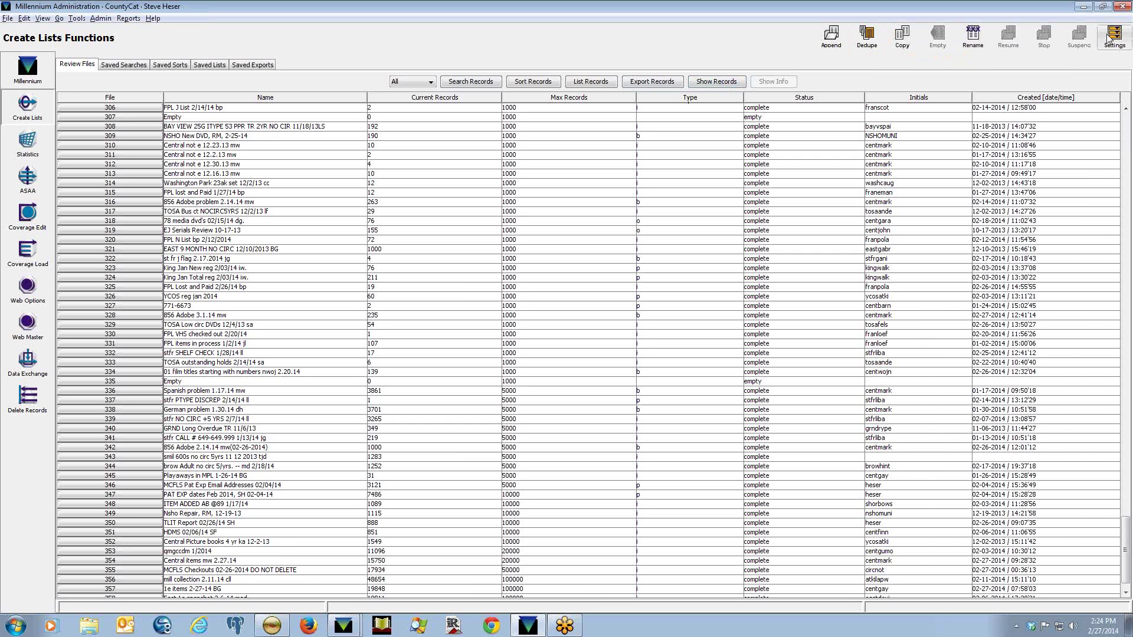
pyautogui.click(266, 631)
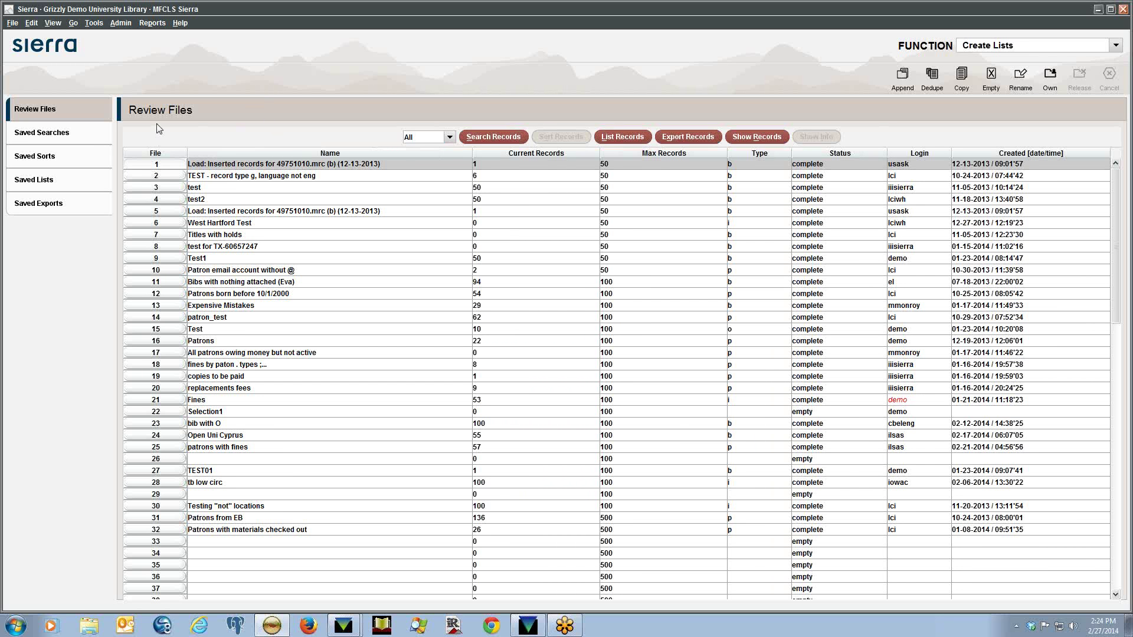
# Look over the saved searches, the saved sorts and the review files' status filter choices, leaving the filter at All
pyautogui.click(45, 139)
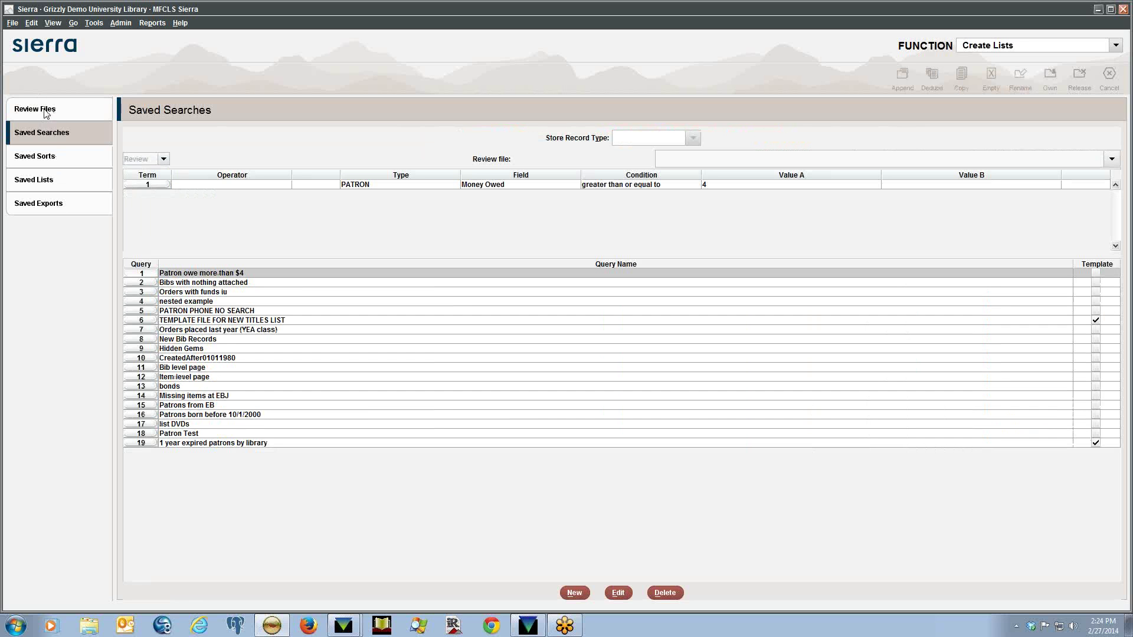
pyautogui.click(46, 157)
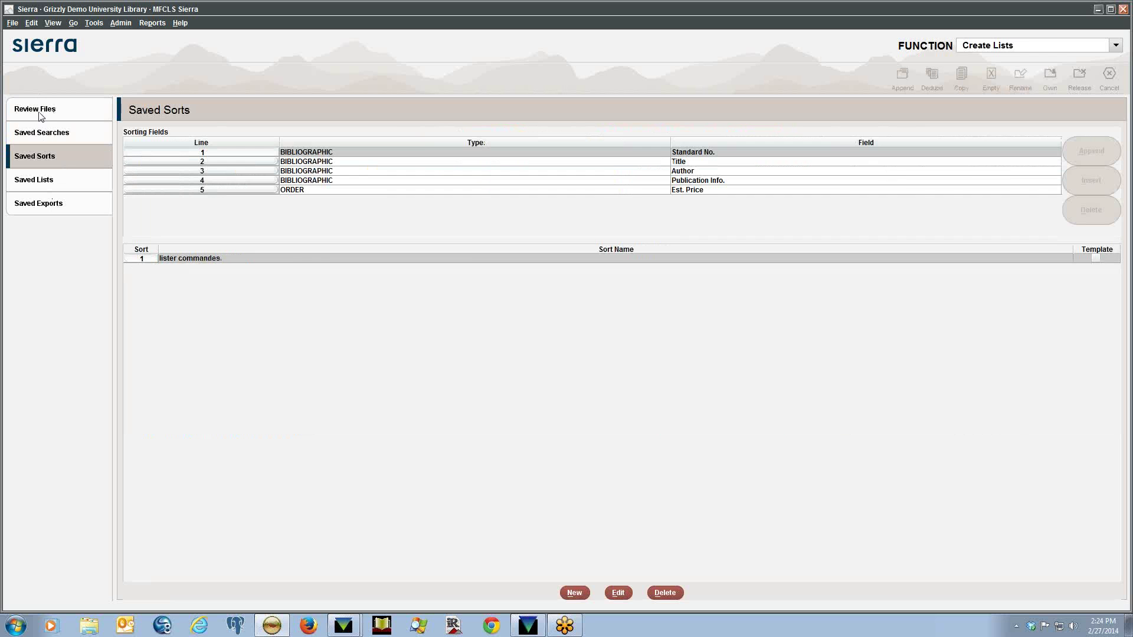
pyautogui.click(57, 116)
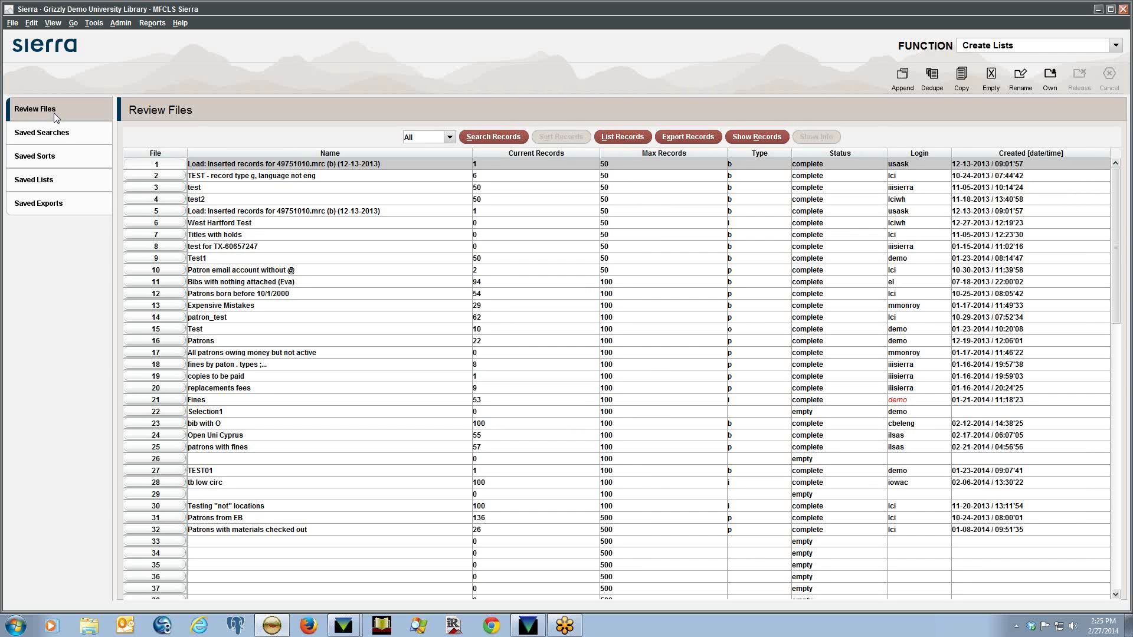
pyautogui.click(450, 138)
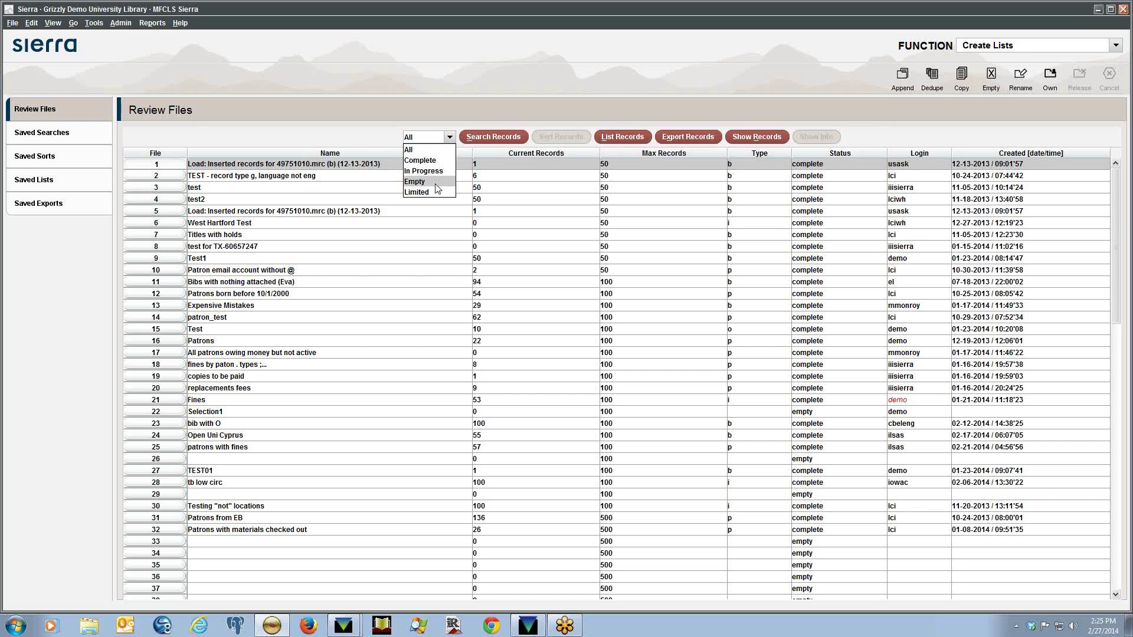
pyautogui.click(353, 116)
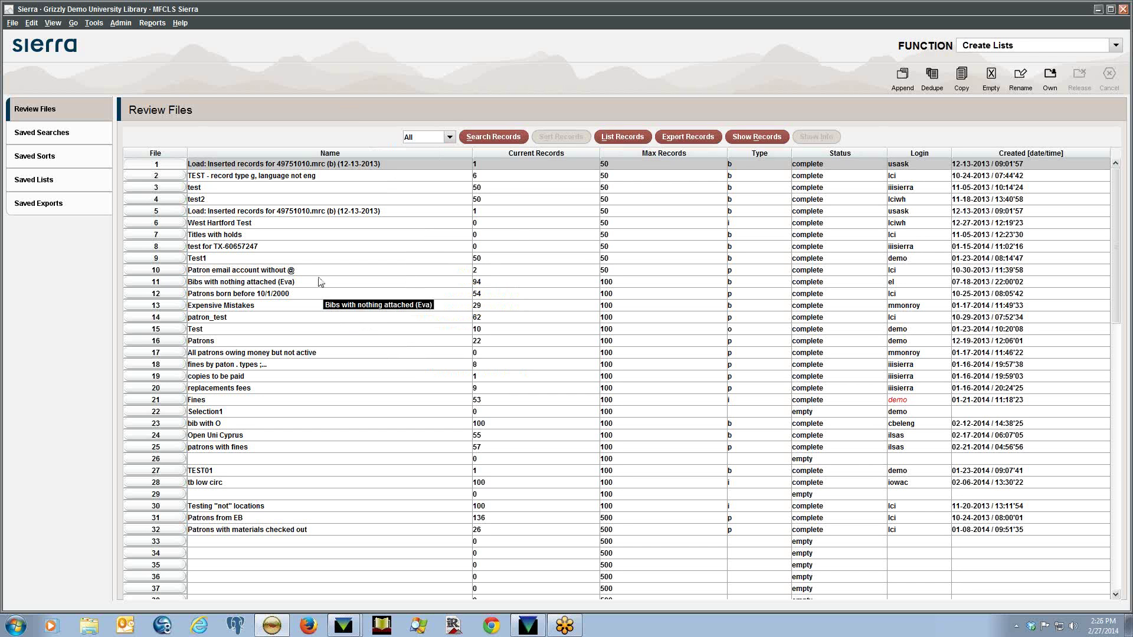
# Start a Boolean search in empty review file 26, check the search scope choices while keeping Range, and widen the search window
pyautogui.click(321, 200)
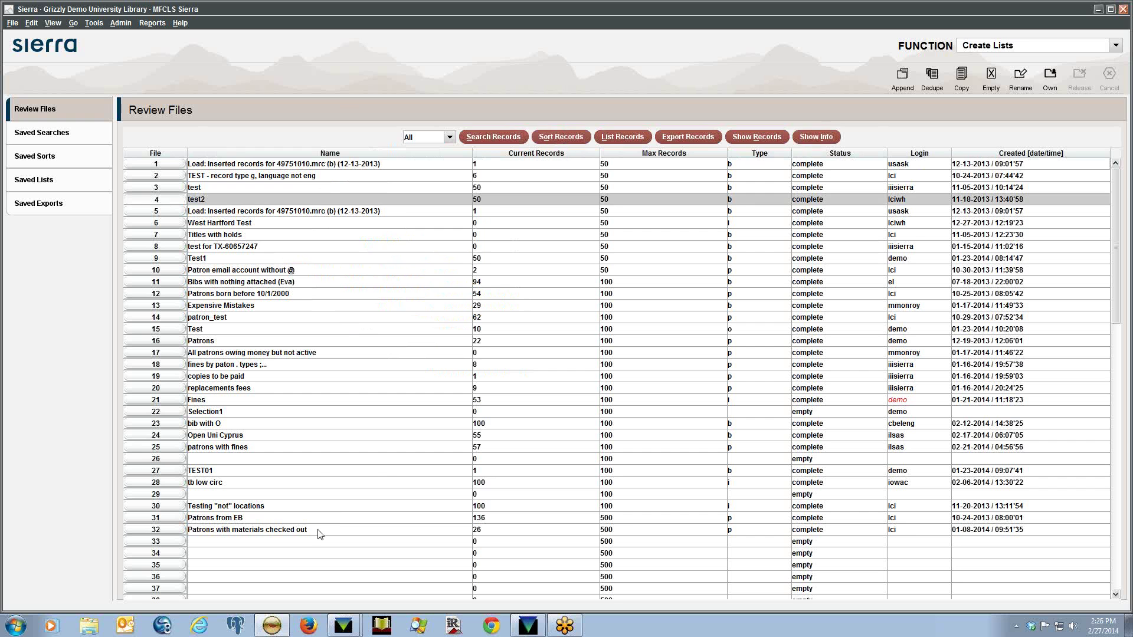
pyautogui.click(318, 459)
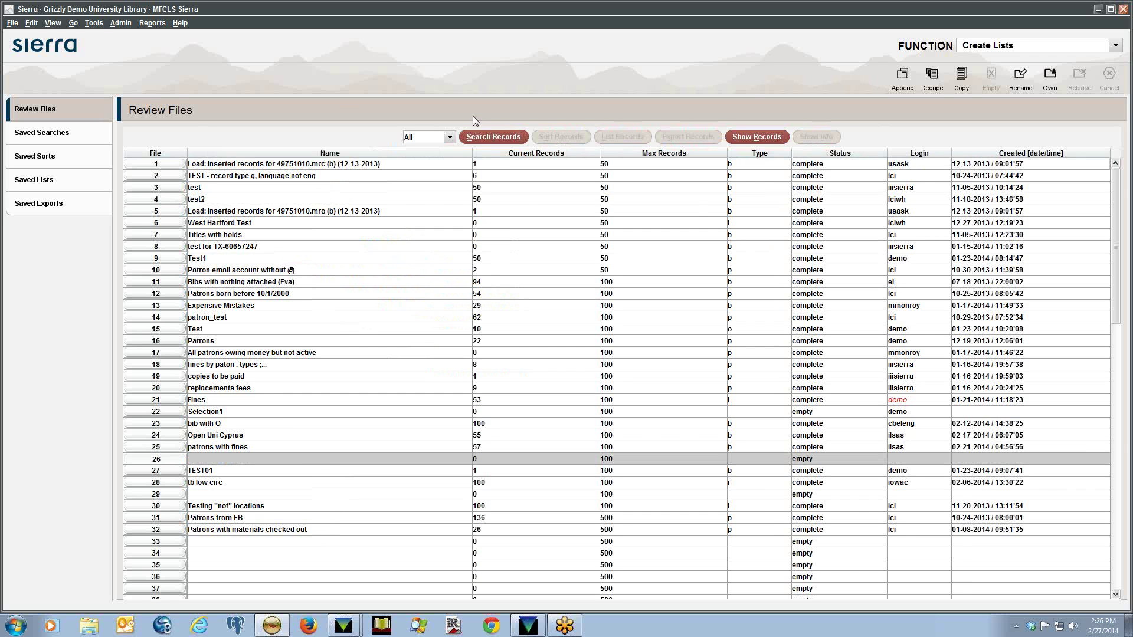
pyautogui.click(477, 137)
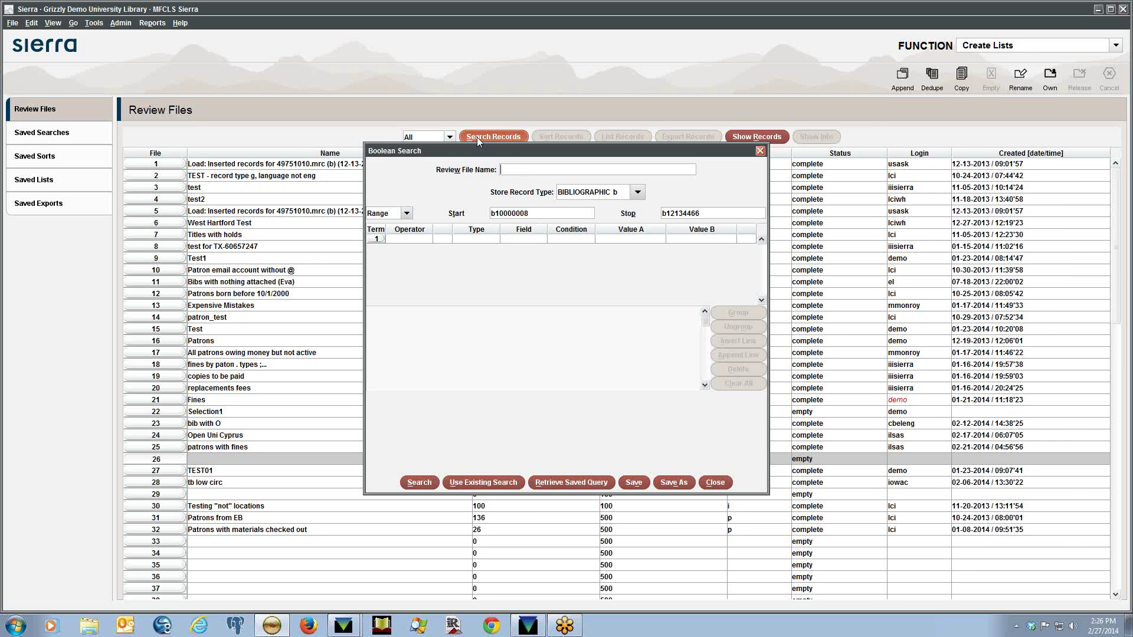
pyautogui.click(407, 214)
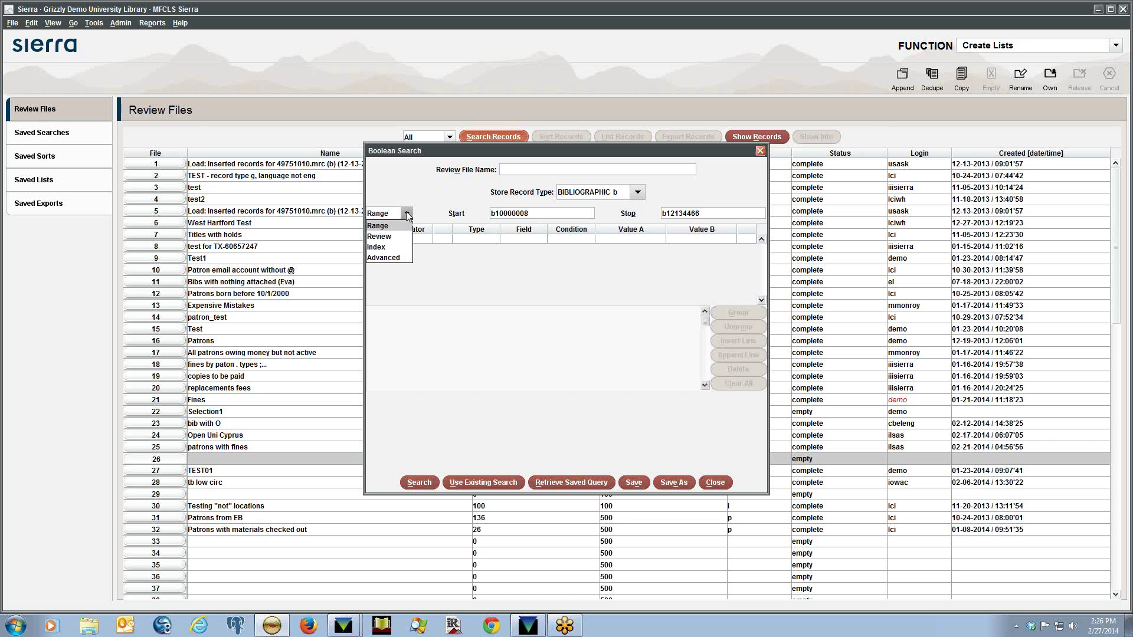
pyautogui.click(449, 206)
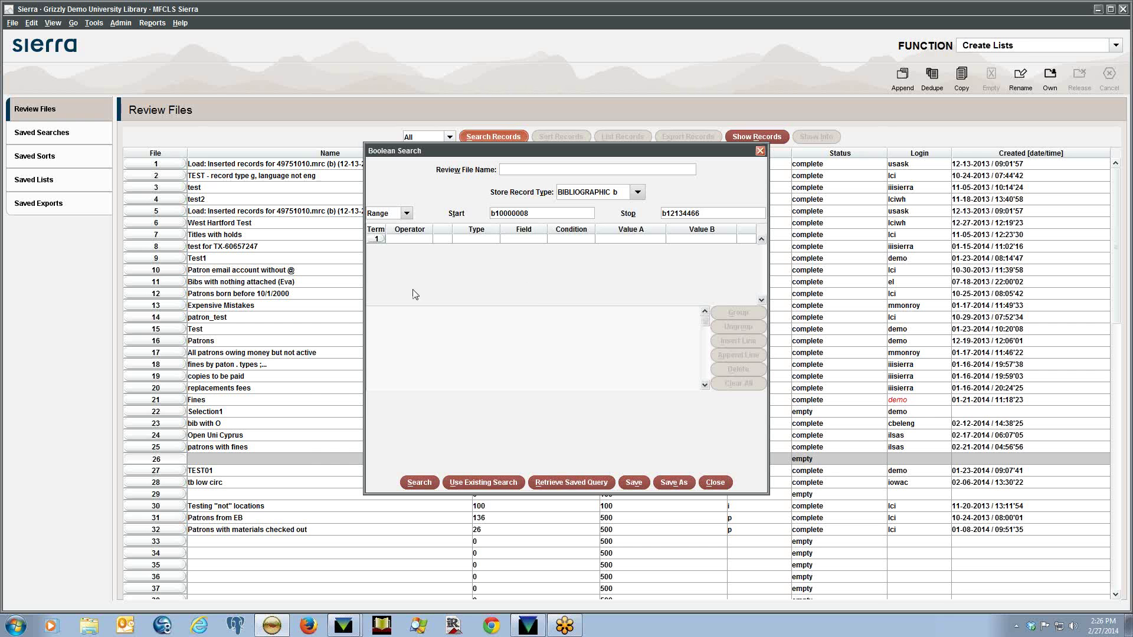
pyautogui.moveTo(364, 286); pyautogui.dragTo(311, 278)
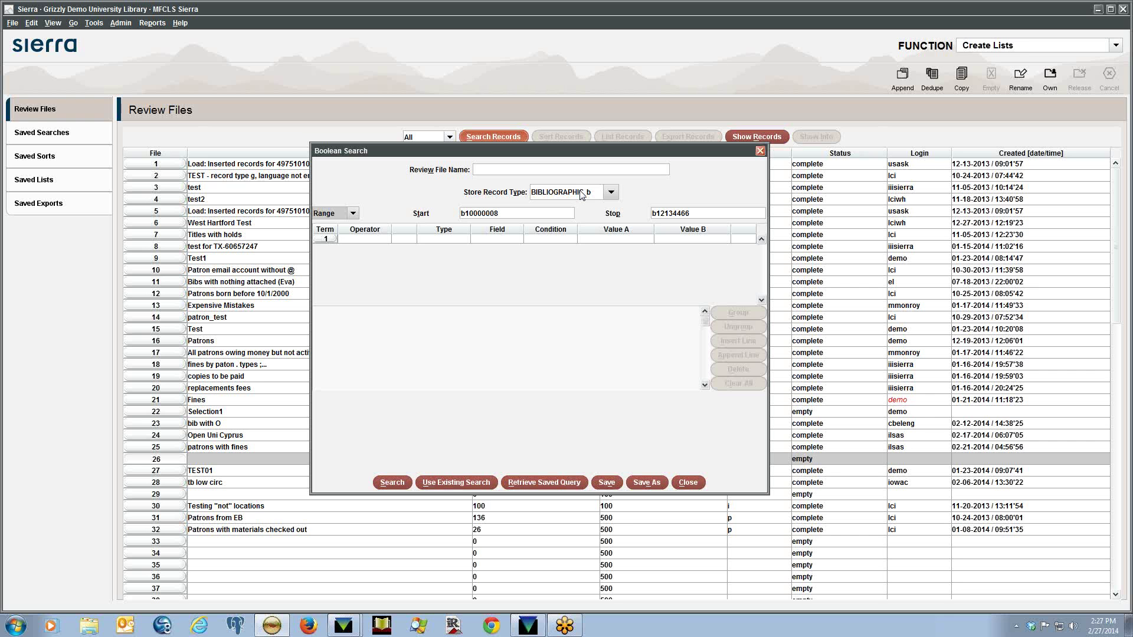
# Check the store record types while keeping BIBLIOGRAPHIC b, and set the first search term's type to BIBLIOGRAPHIC
pyautogui.click(582, 195)
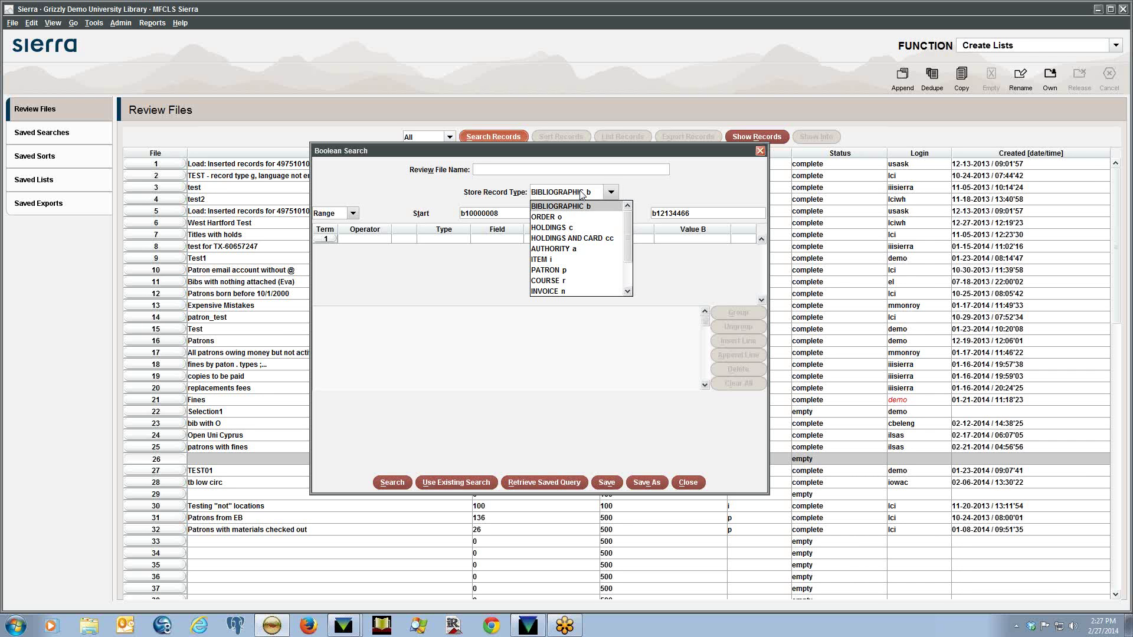
pyautogui.click(669, 187)
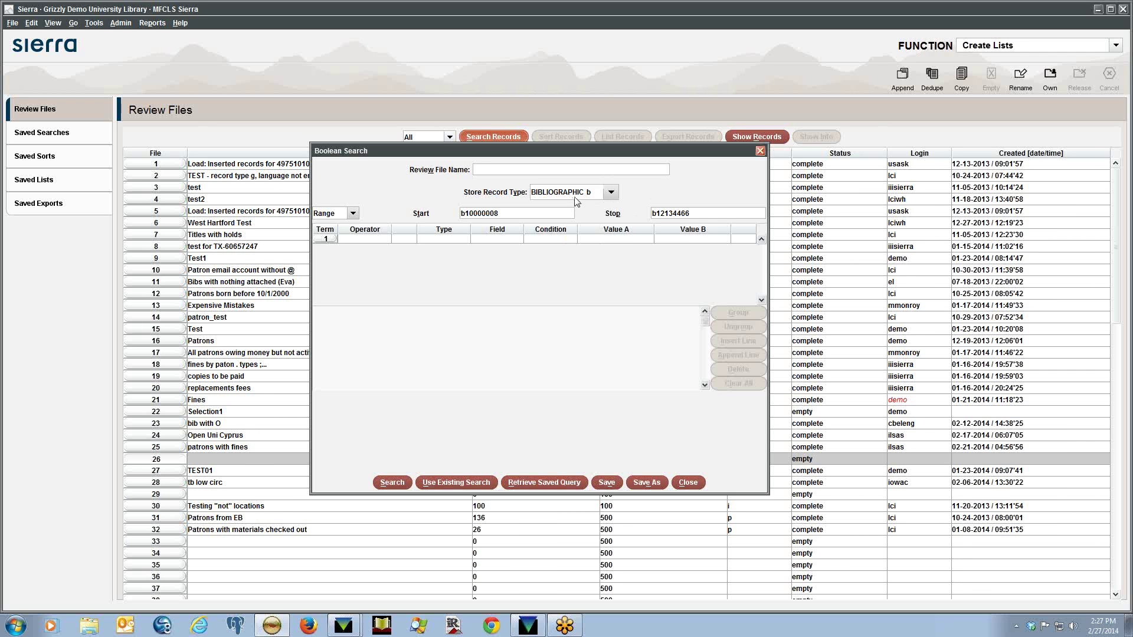
pyautogui.click(431, 239)
pyautogui.click(431, 240)
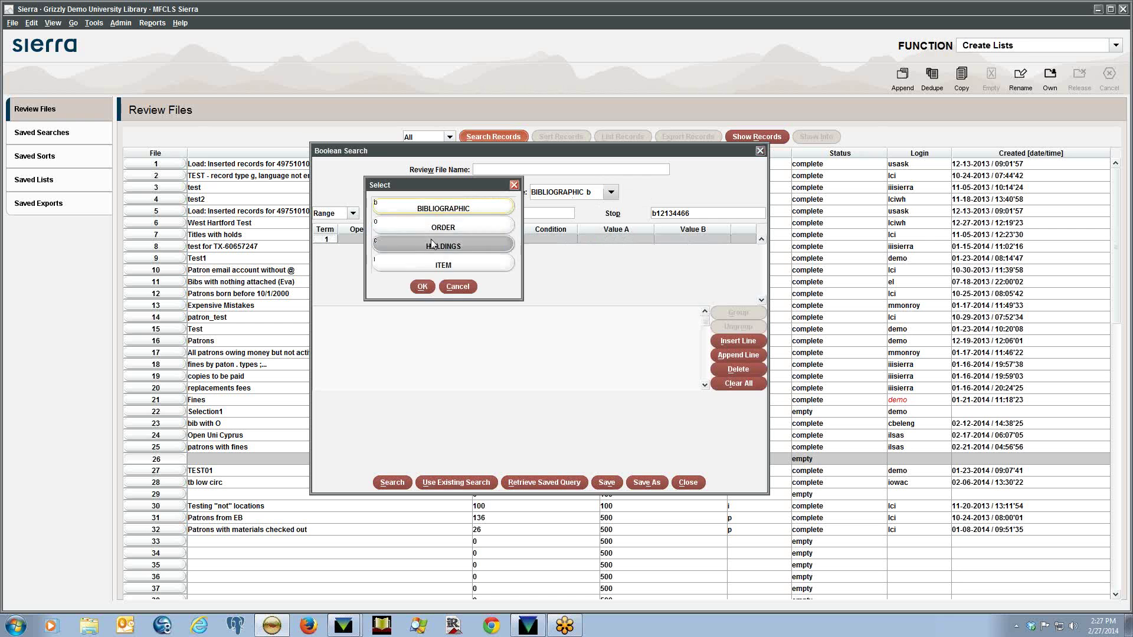
pyautogui.click(422, 287)
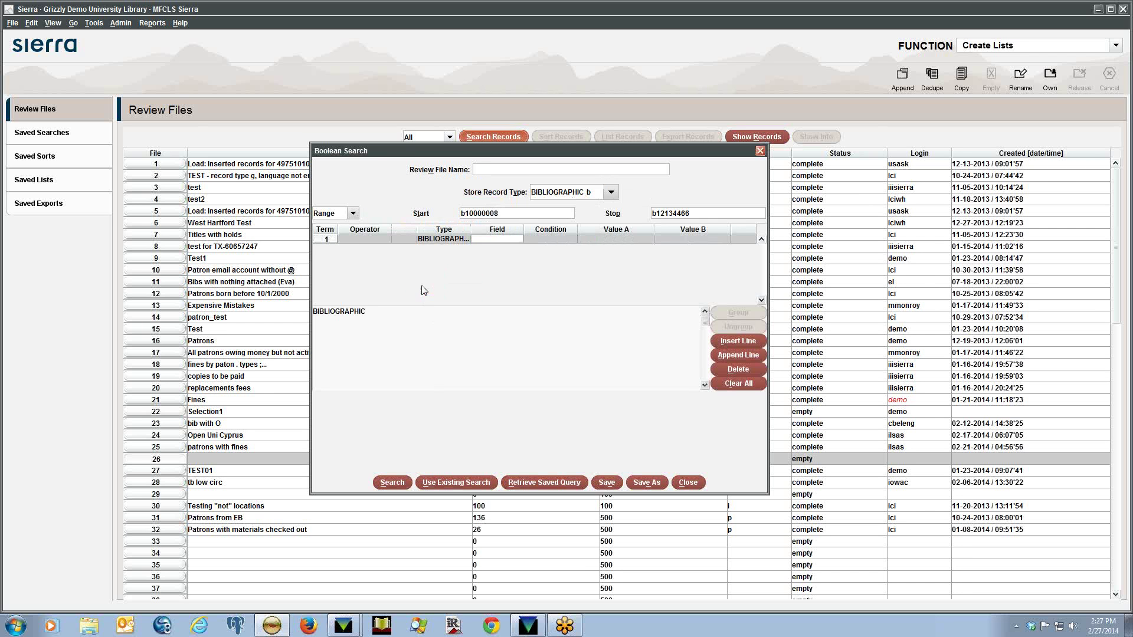
# Look over the bibliographic data fields, the Holds fields and the term's record type choices, cancelling each selection without choosing anything
pyautogui.click(494, 238)
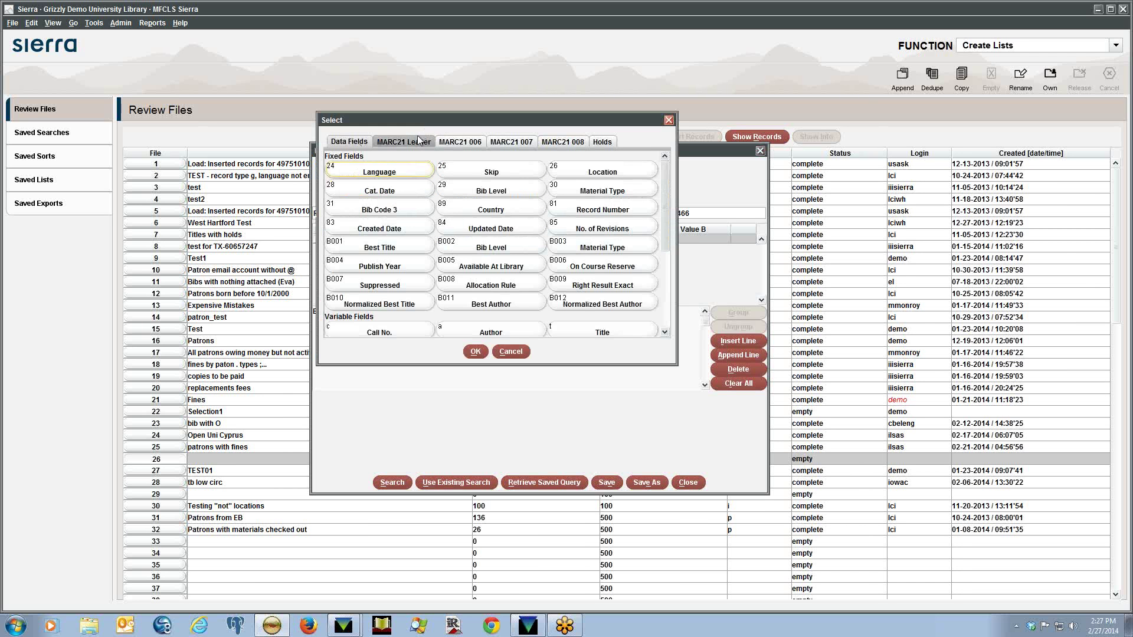
pyautogui.moveTo(664, 253); pyautogui.dragTo(666, 330)
pyautogui.scroll(5, 657, 236)
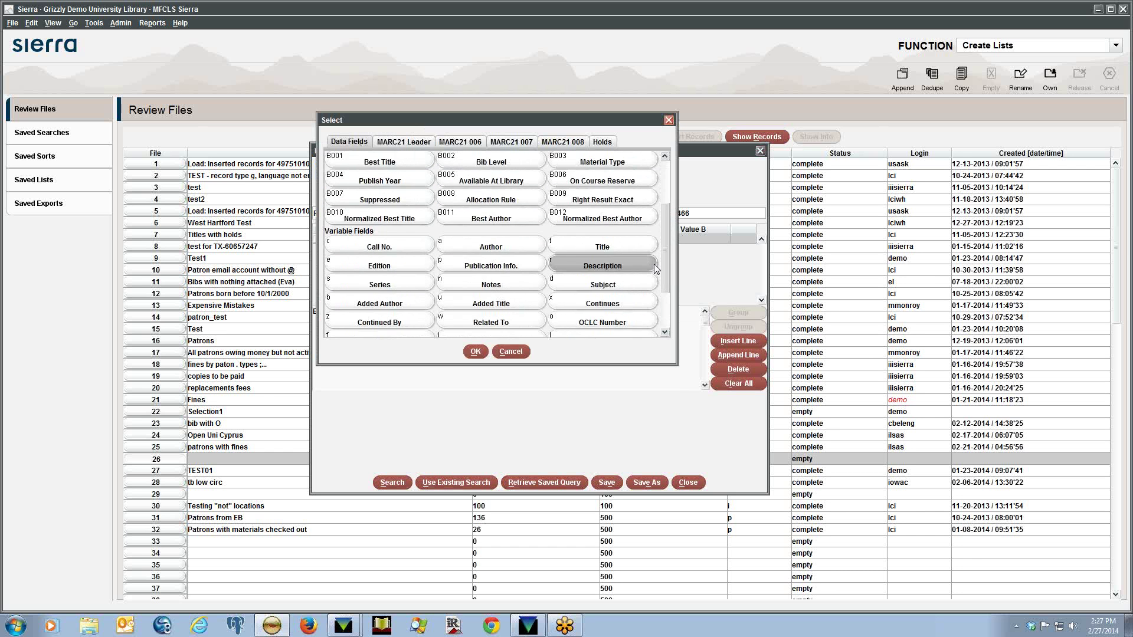
pyautogui.click(604, 143)
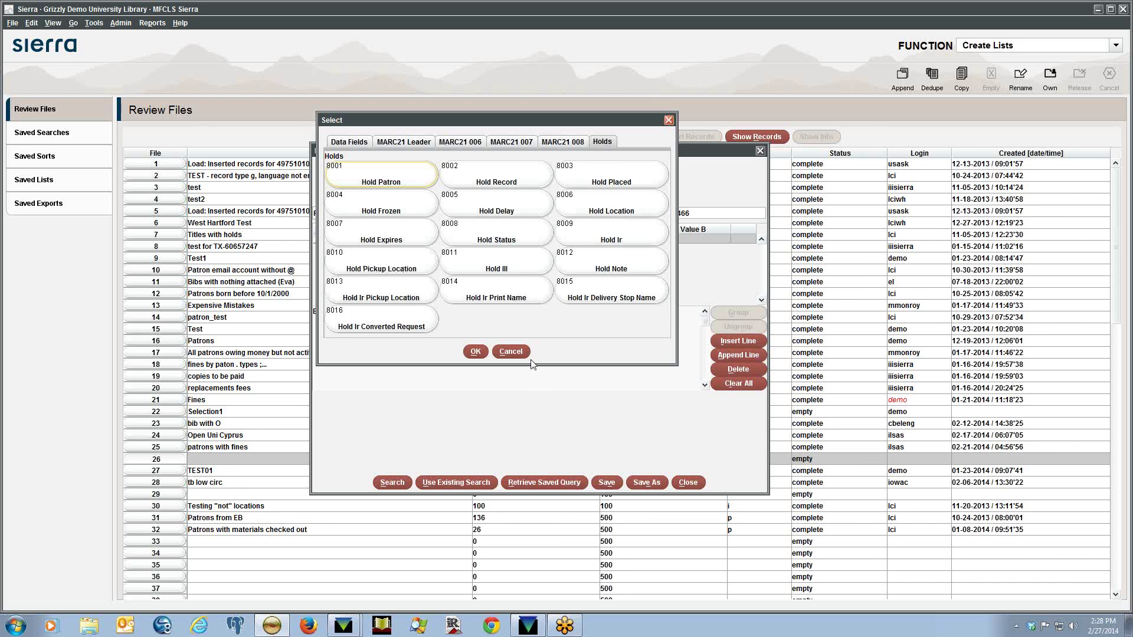
pyautogui.click(511, 352)
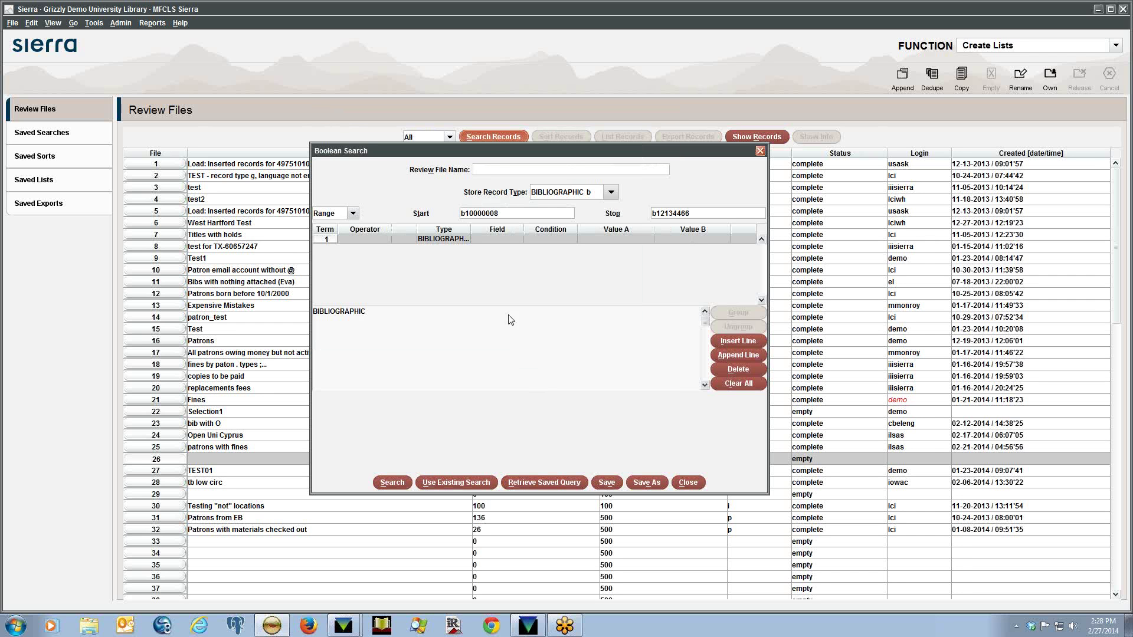
pyautogui.click(452, 239)
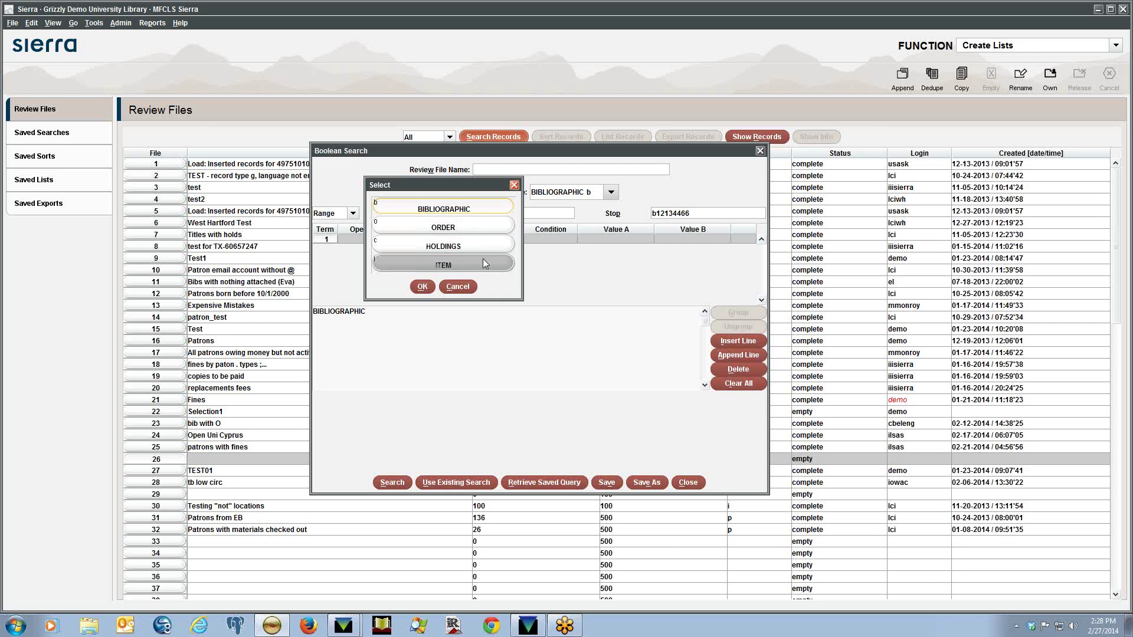
pyautogui.click(460, 289)
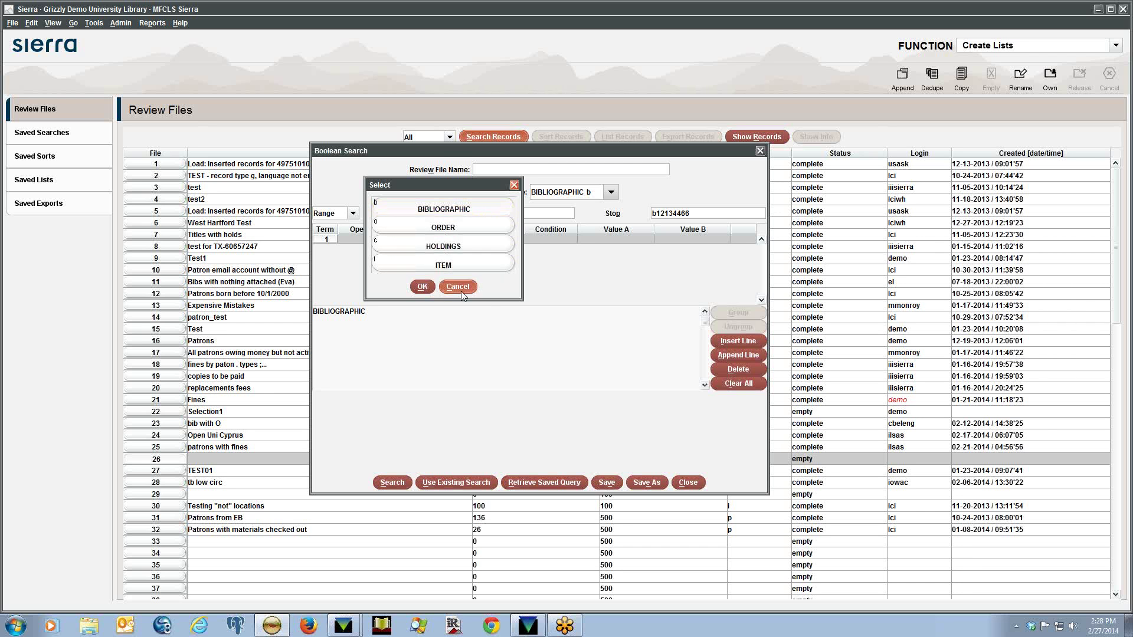
# Change the store record type to PATRON p and set the first search term's type to PATRON
pyautogui.click(596, 195)
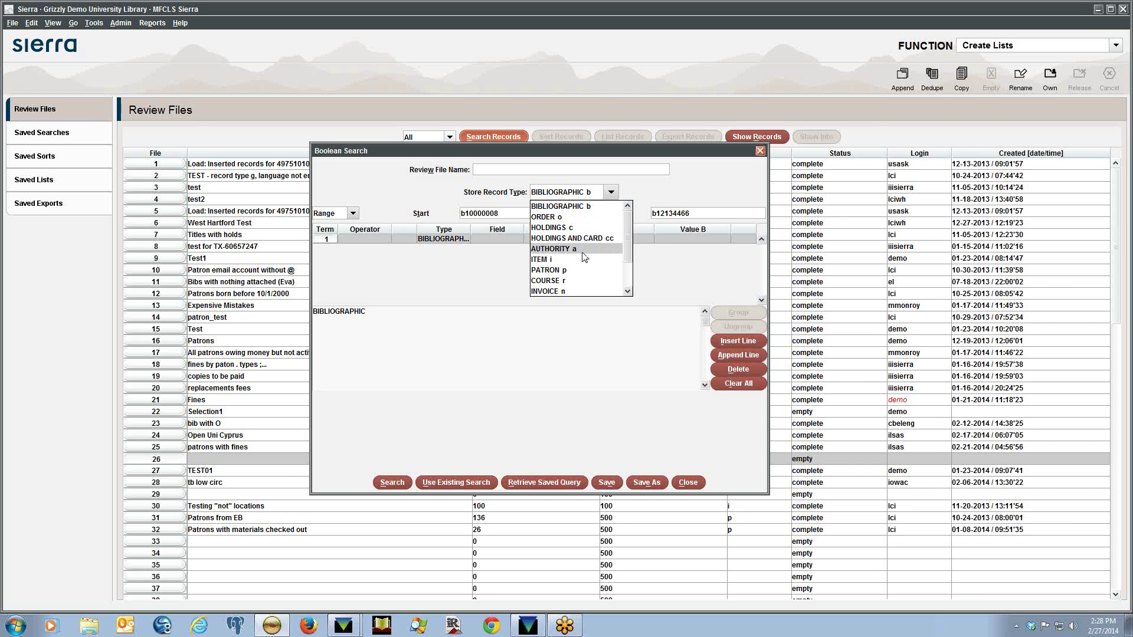
pyautogui.moveTo(626, 247); pyautogui.dragTo(628, 285)
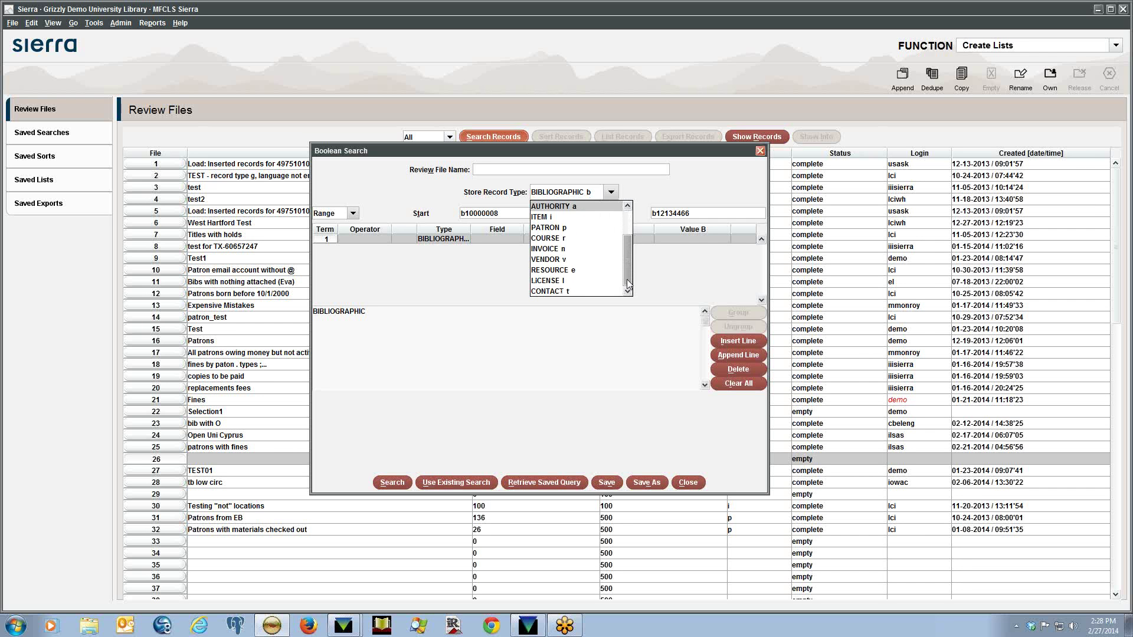
pyautogui.click(583, 229)
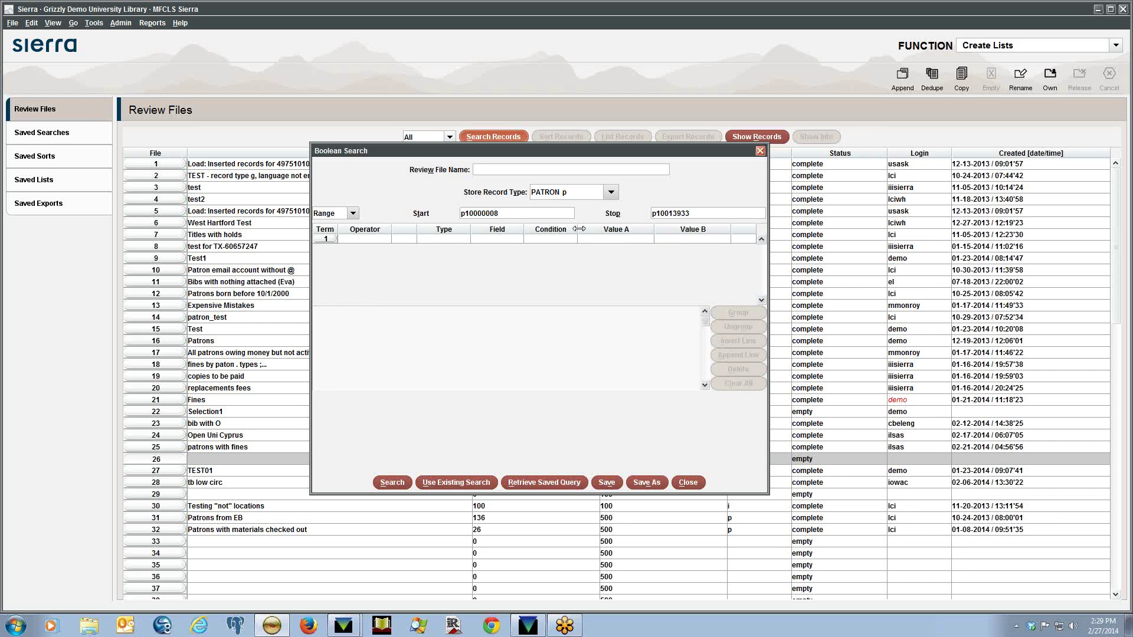
pyautogui.click(445, 246)
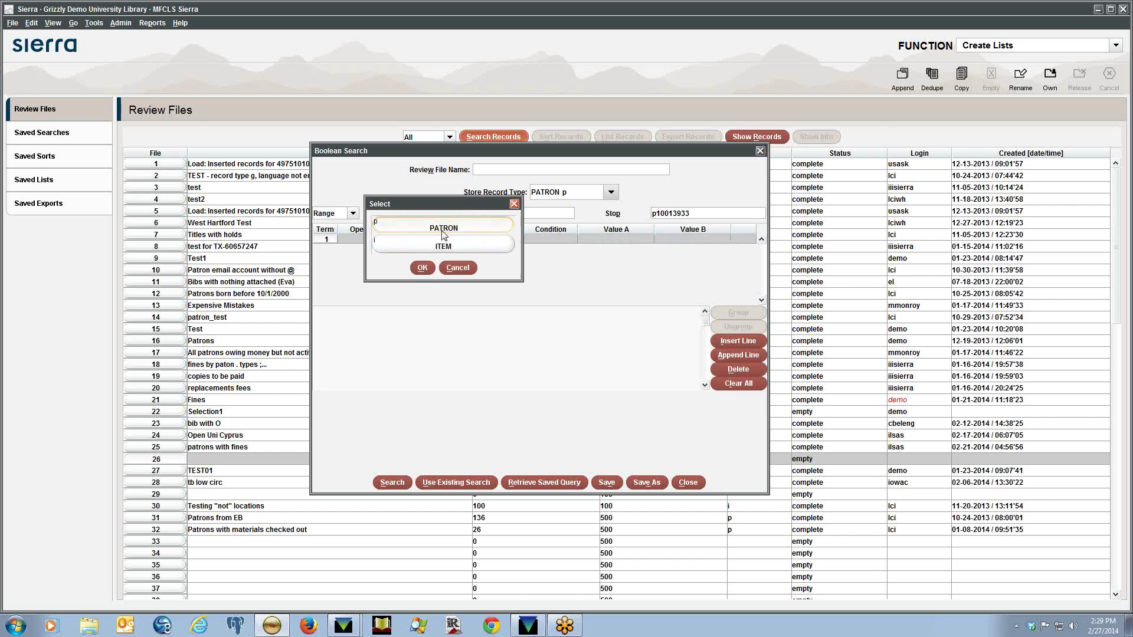
pyautogui.click(423, 268)
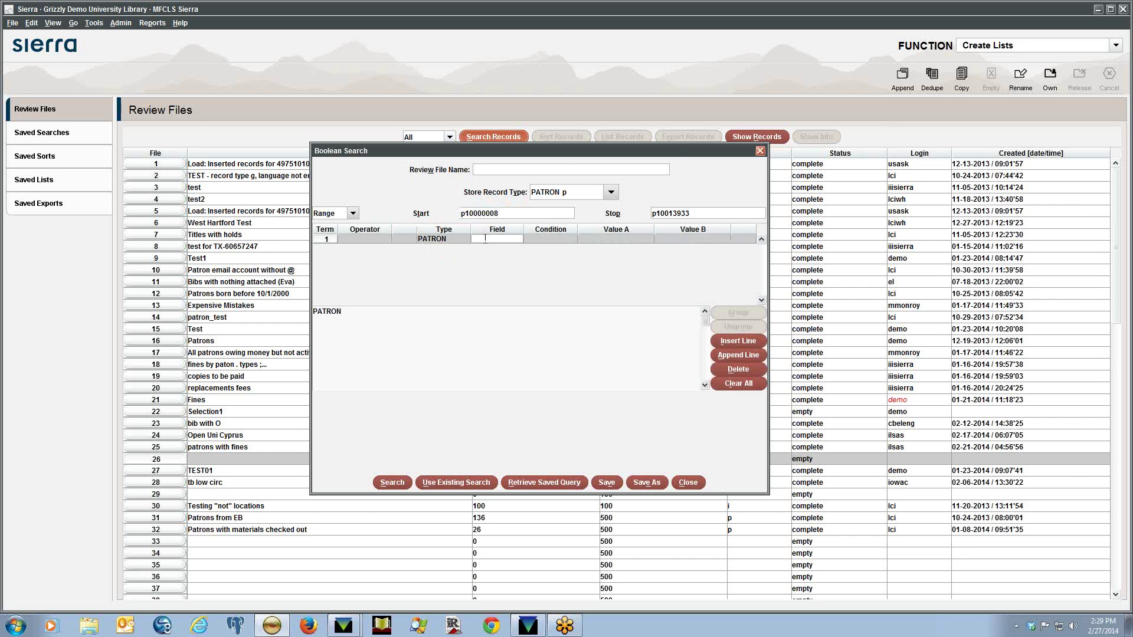
# Look over the patron Holds, Fines and data fields available for the search term, enlarging the selection window, and cancel without choosing a field
pyautogui.click(485, 238)
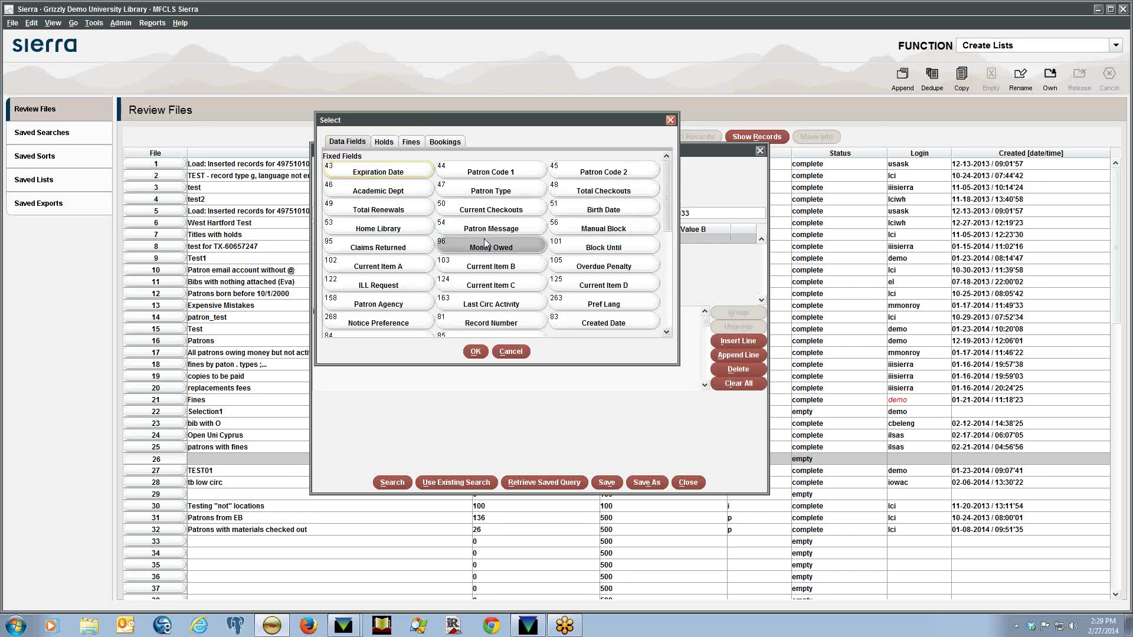
pyautogui.click(384, 142)
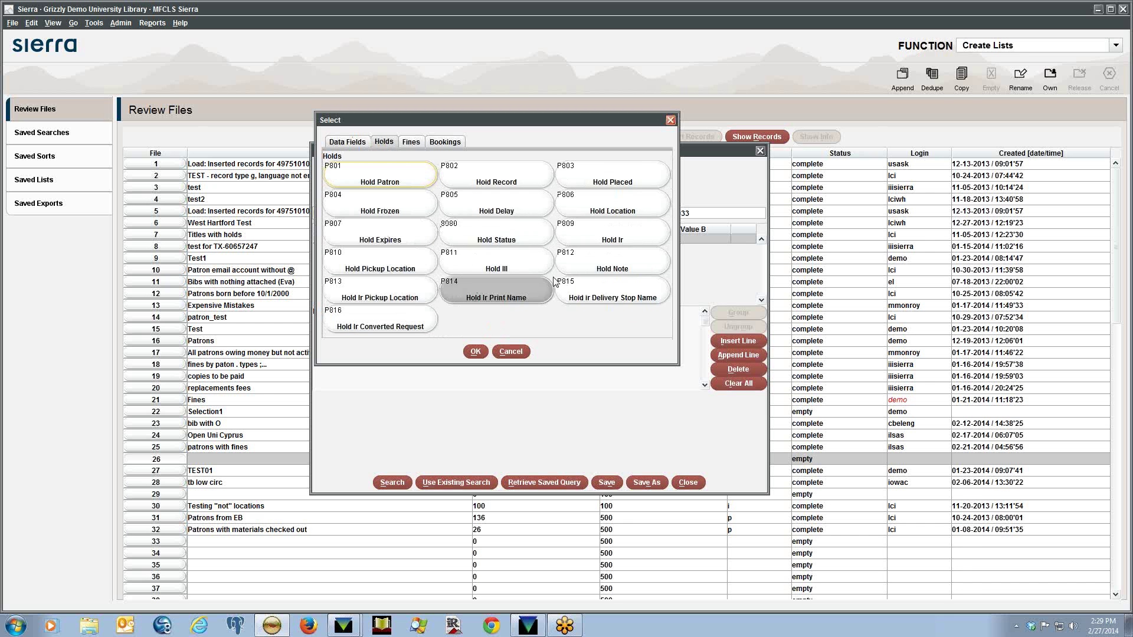
pyautogui.click(409, 144)
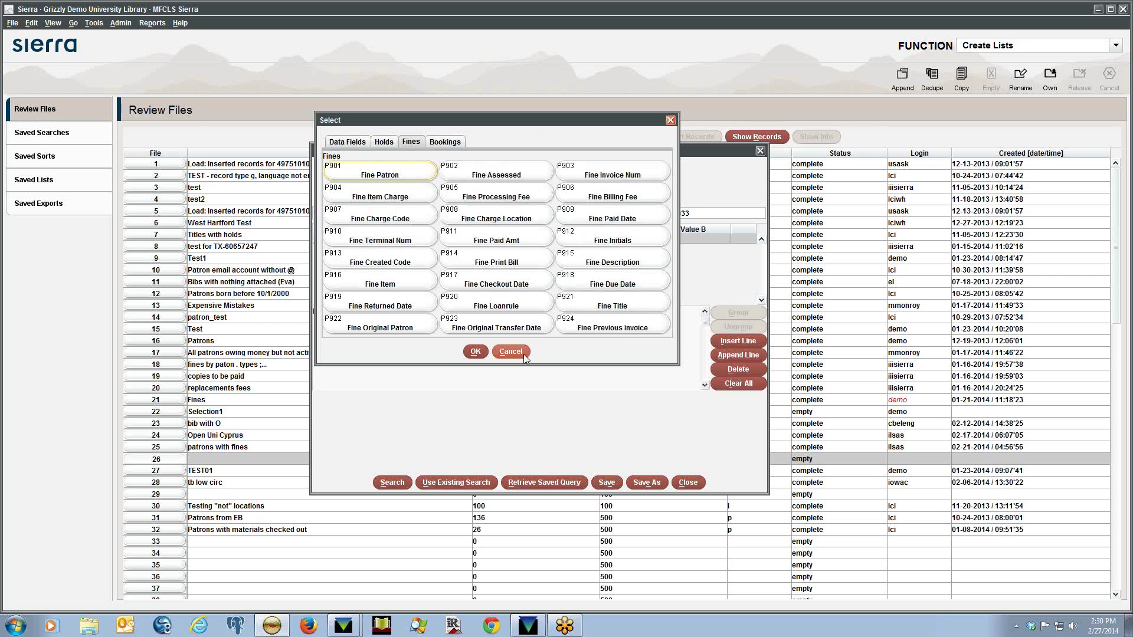
pyautogui.moveTo(548, 364); pyautogui.dragTo(553, 397)
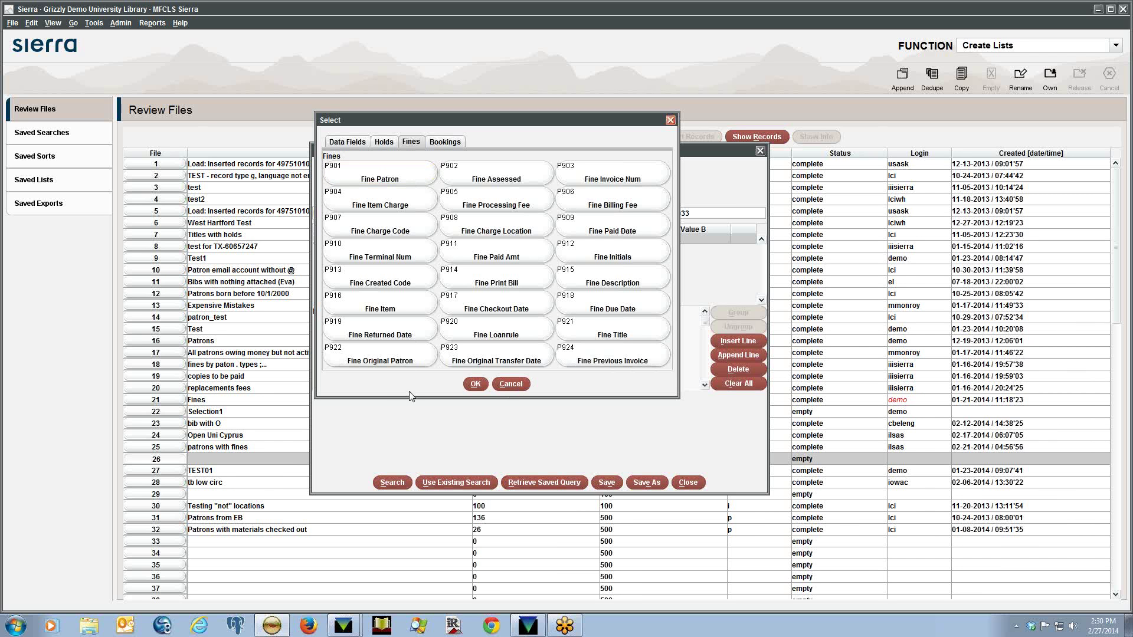
pyautogui.click(359, 141)
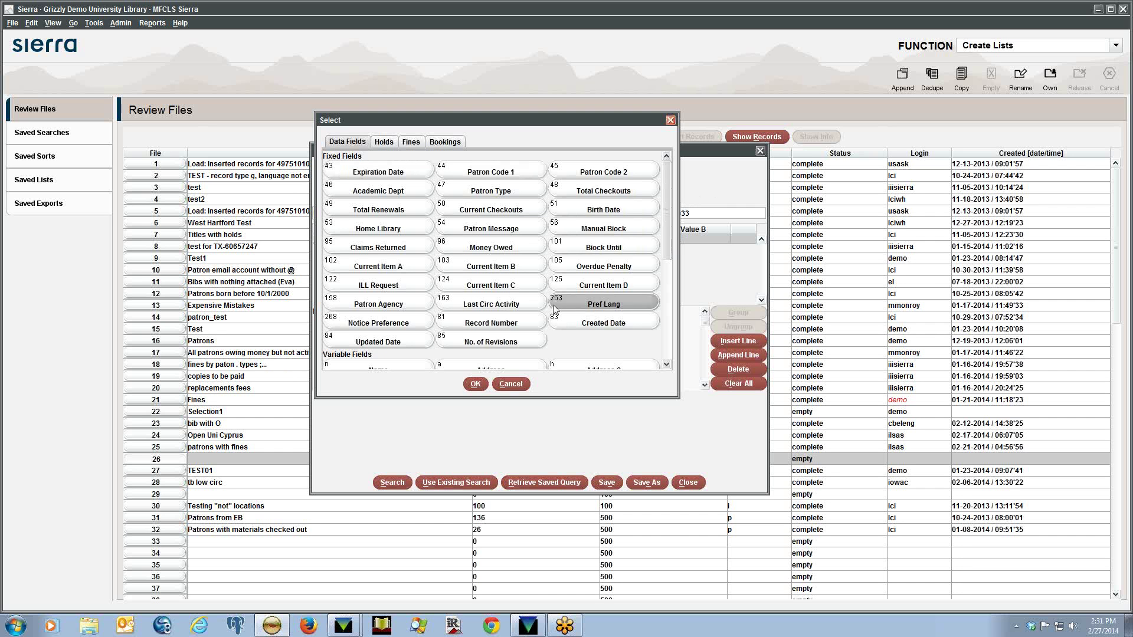
pyautogui.moveTo(667, 233); pyautogui.dragTo(667, 339)
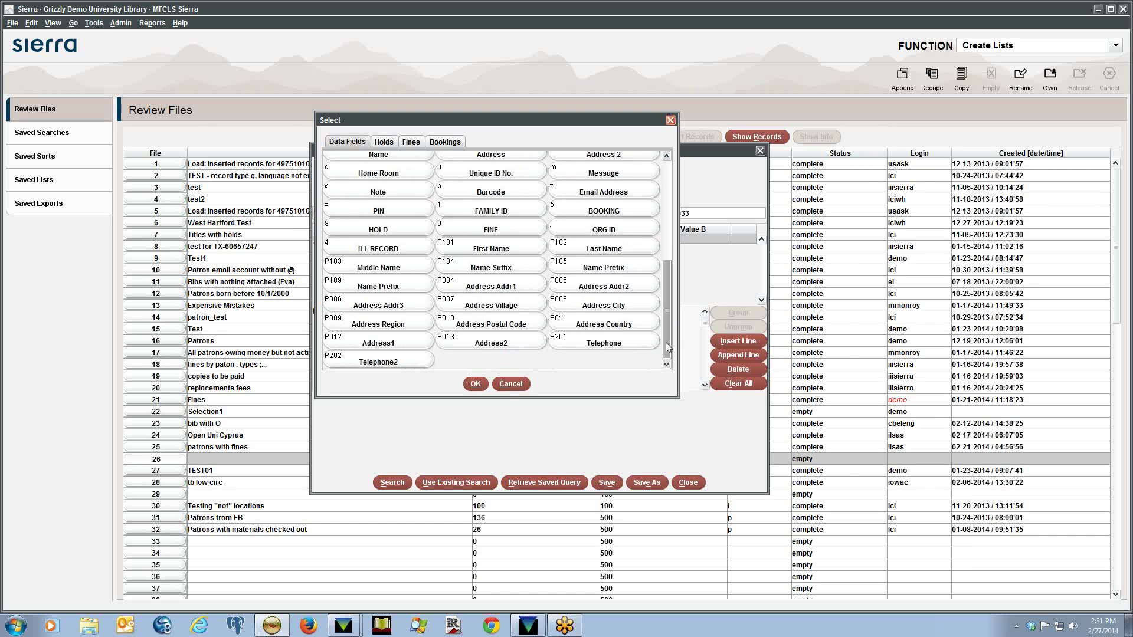
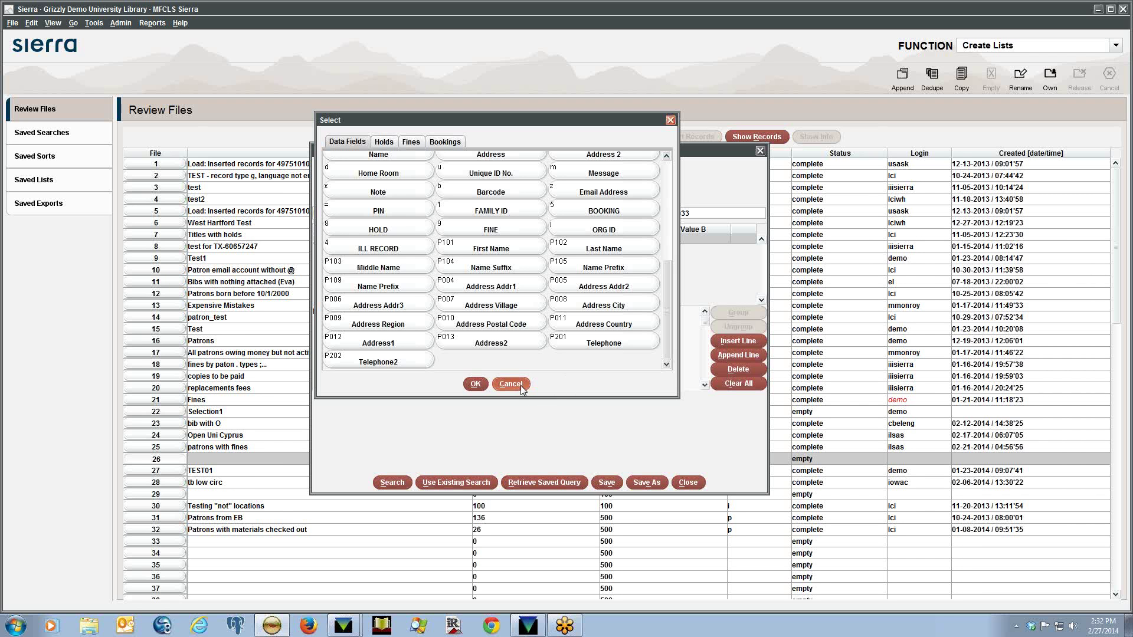
pyautogui.click(510, 384)
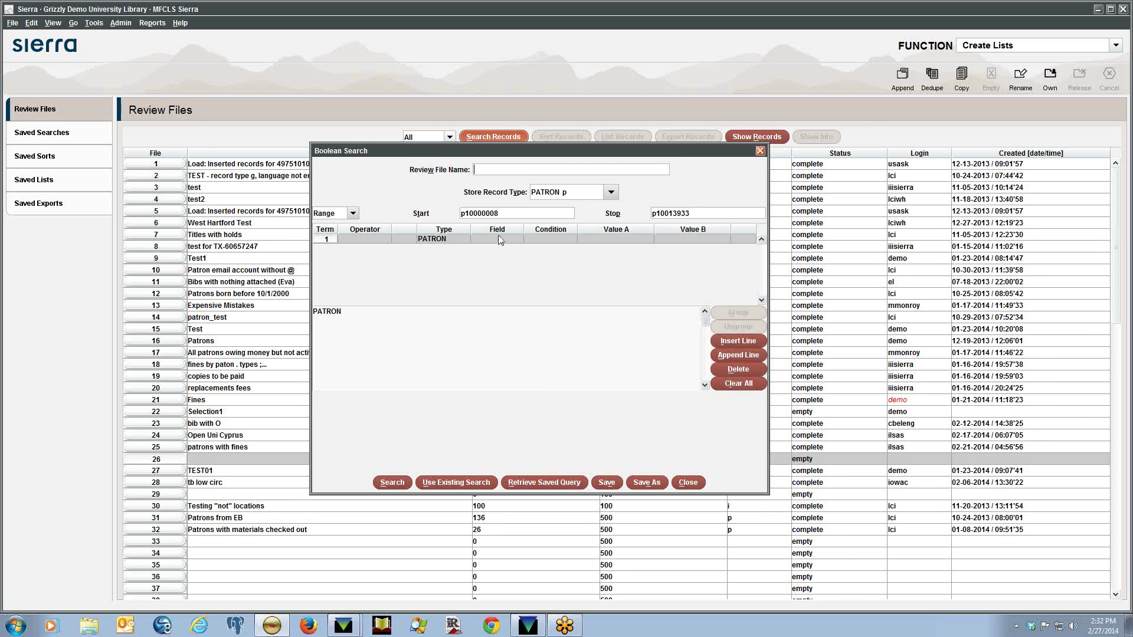
# Change the store record type to ORDER o and set the first search term's type to ORDER
pyautogui.click(612, 193)
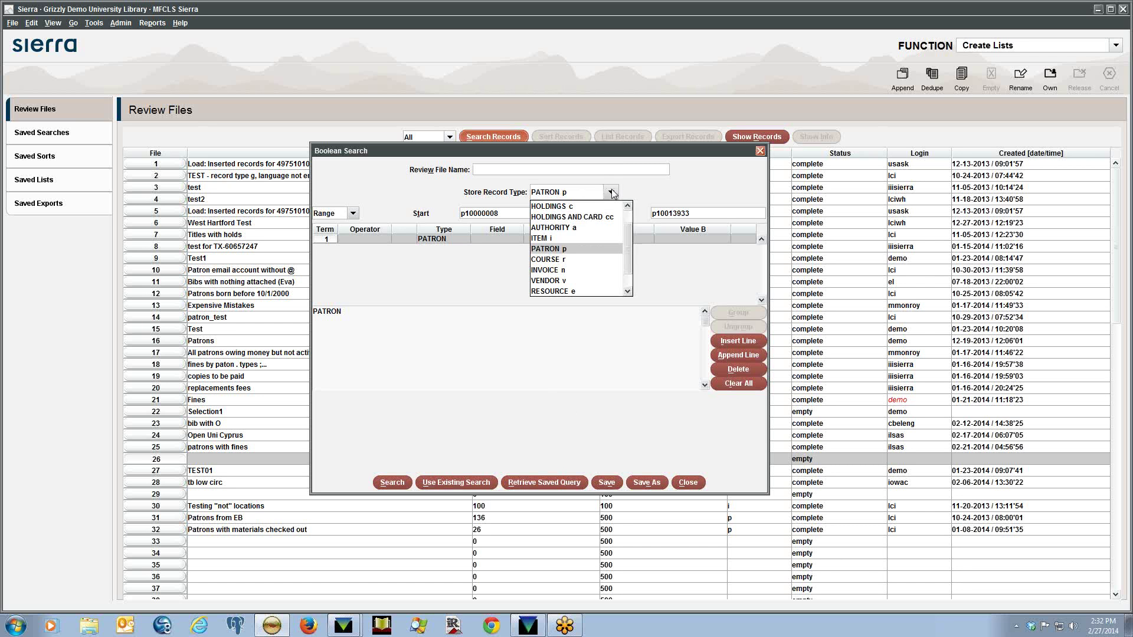
pyautogui.scroll(-1, 625, 244)
pyautogui.scroll(2, 625, 263)
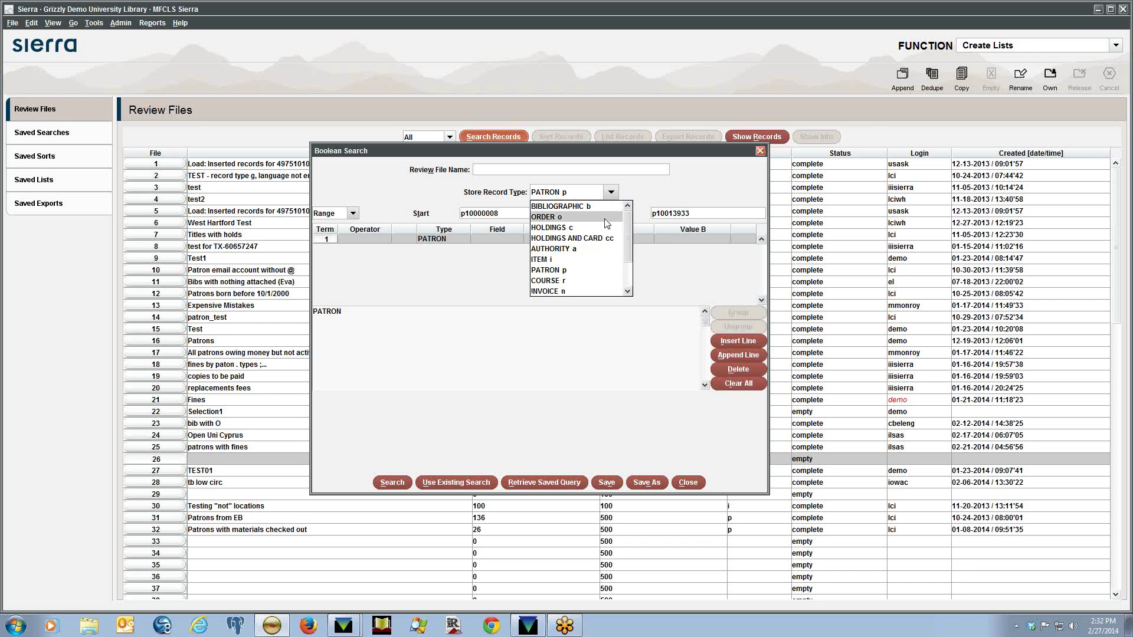
pyautogui.click(605, 218)
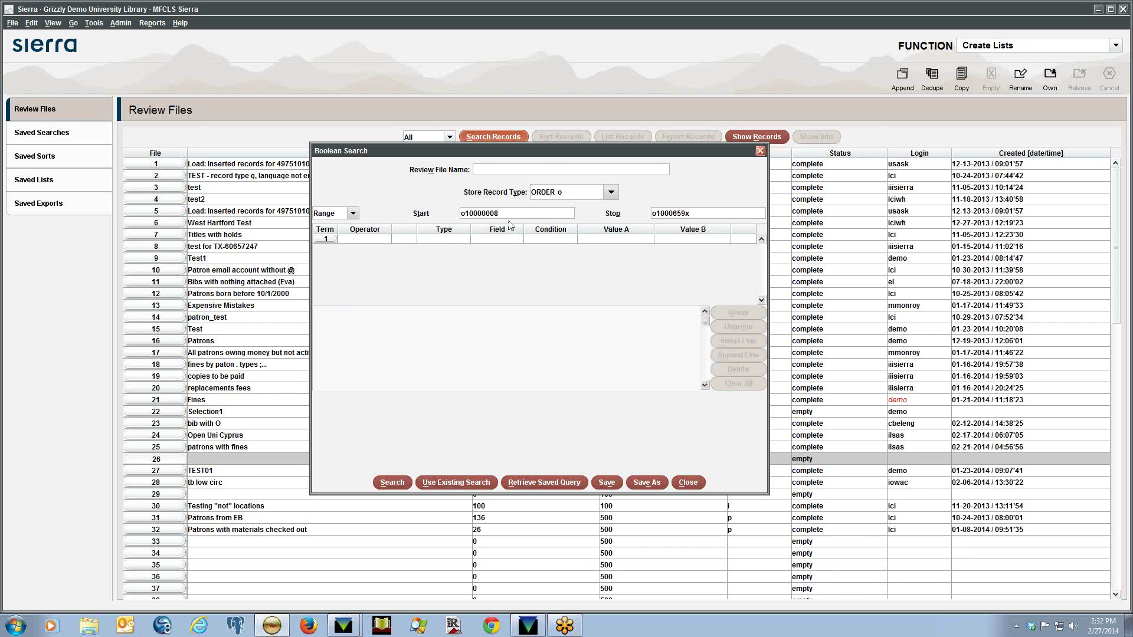
pyautogui.click(438, 239)
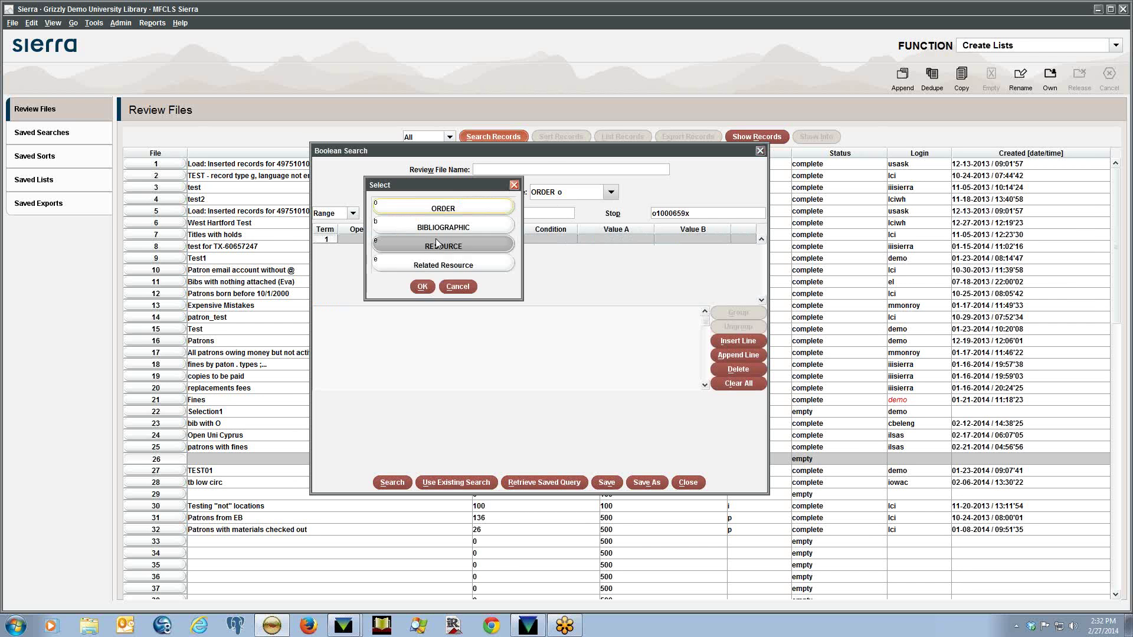
pyautogui.click(427, 207)
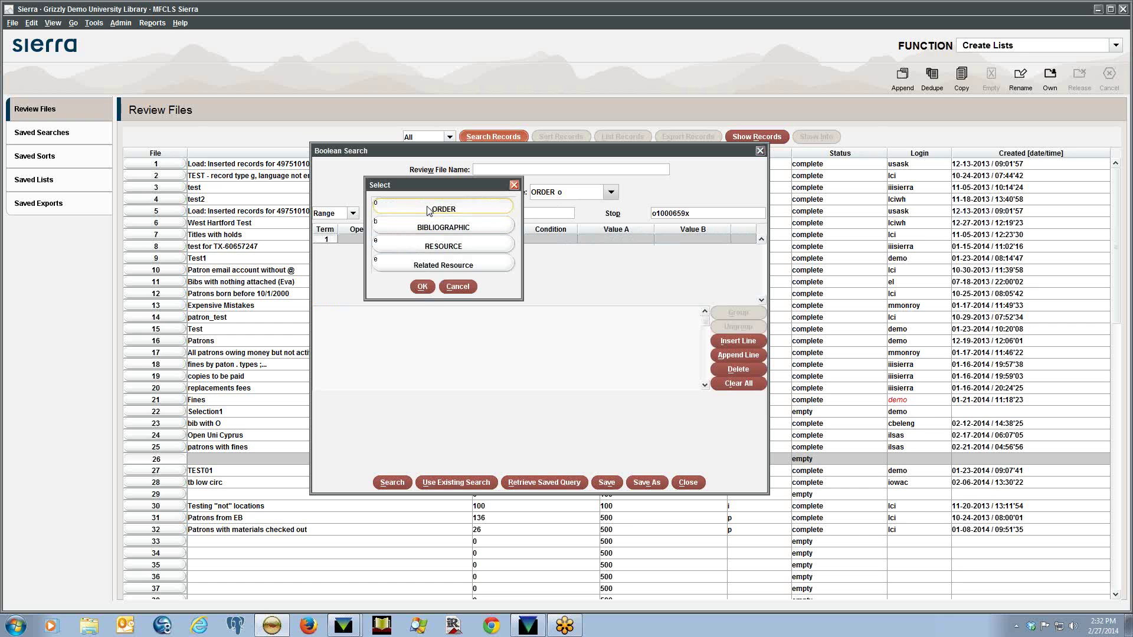
pyautogui.click(422, 286)
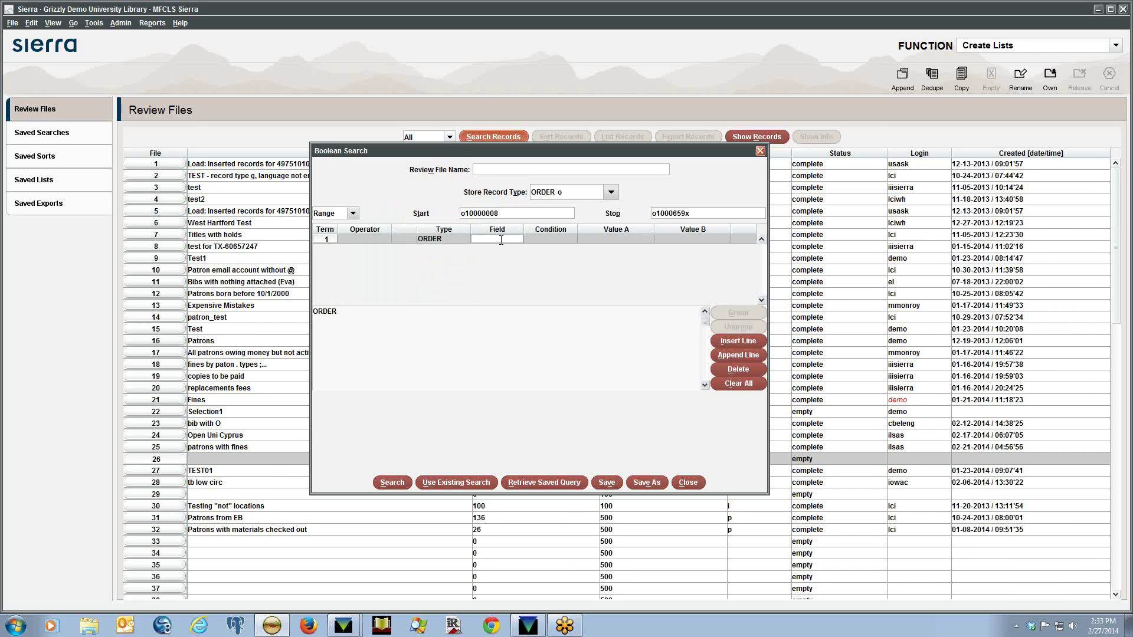
# Look over the order data, Paid and Received fields available for the search term, then close the Boolean search without running it
pyautogui.click(504, 237)
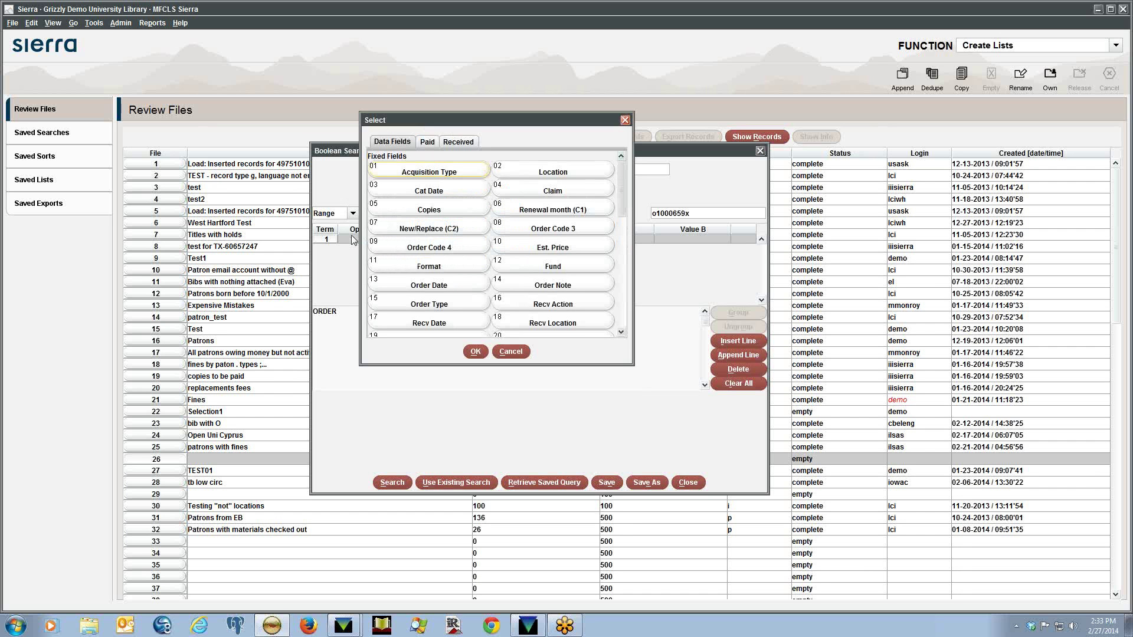
pyautogui.moveTo(621, 201)
pyautogui.mouseDown()
pyautogui.moveTo(622, 322)
pyautogui.moveTo(620, 198)
pyautogui.mouseUp()
pyautogui.moveTo(624, 177)
pyautogui.mouseDown()
pyautogui.moveTo(623, 195)
pyautogui.moveTo(621, 165)
pyautogui.mouseUp()
pyautogui.click(426, 143)
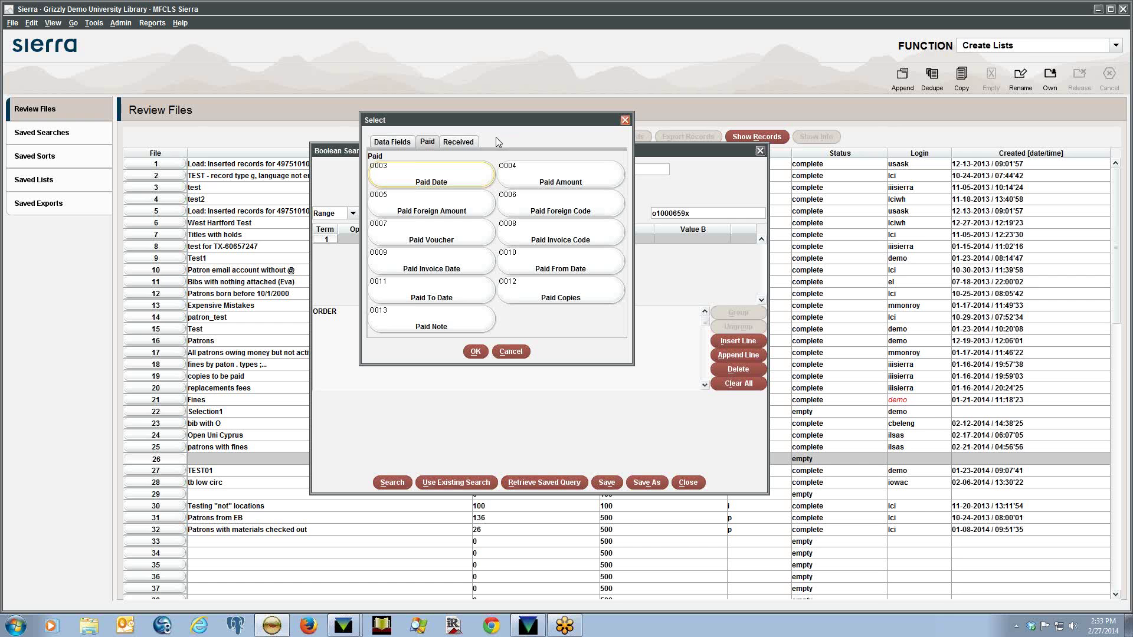
pyautogui.click(460, 142)
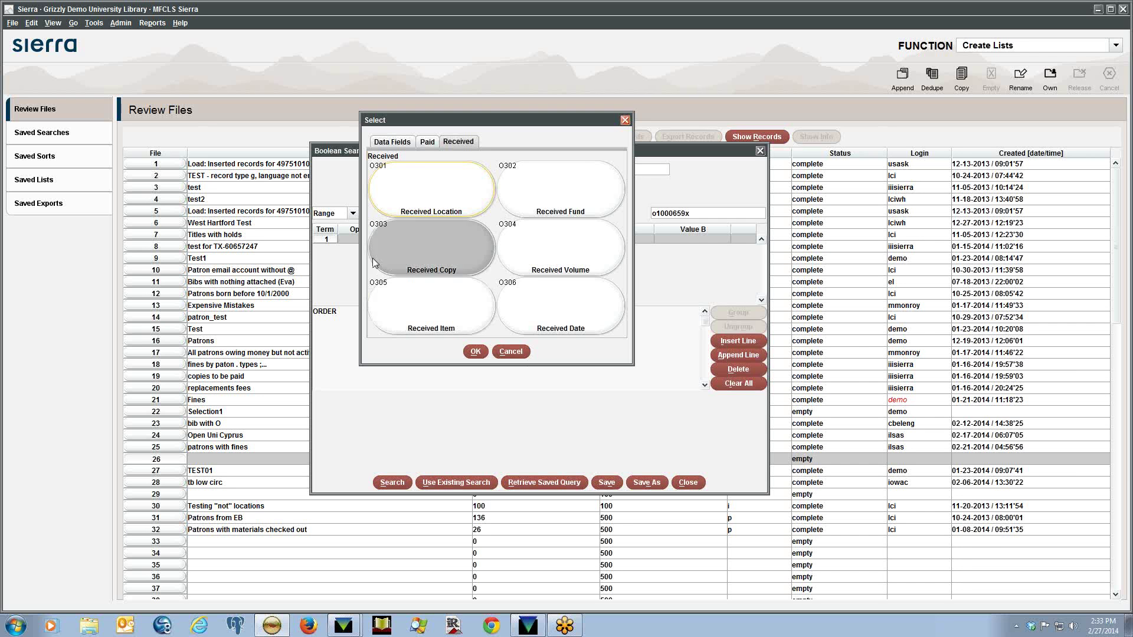
pyautogui.click(387, 145)
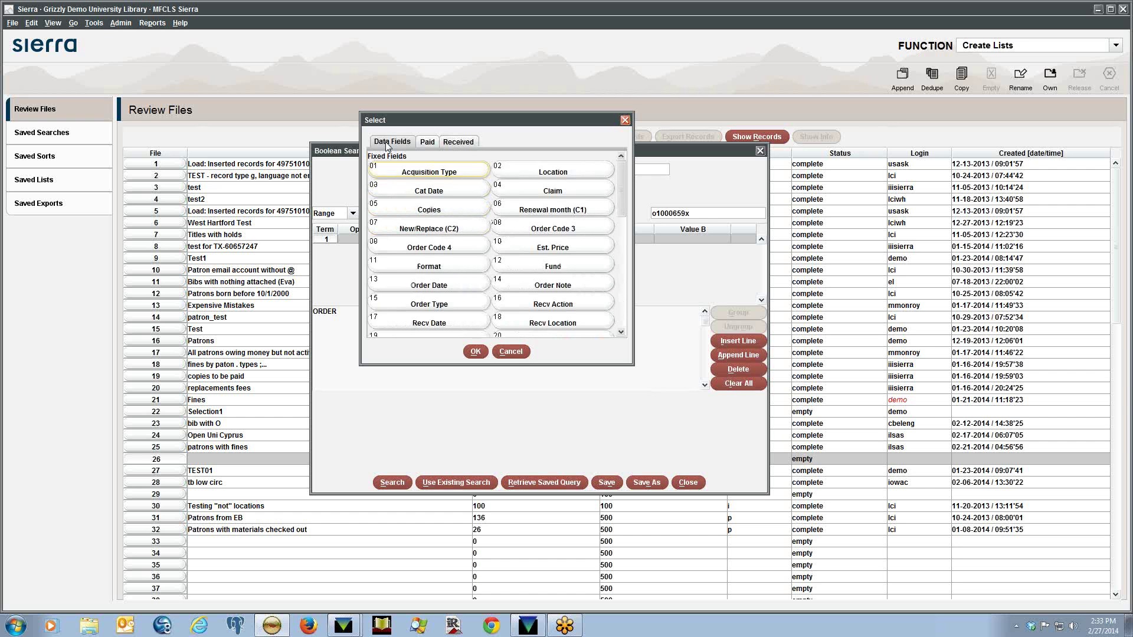
pyautogui.moveTo(627, 189); pyautogui.dragTo(623, 300)
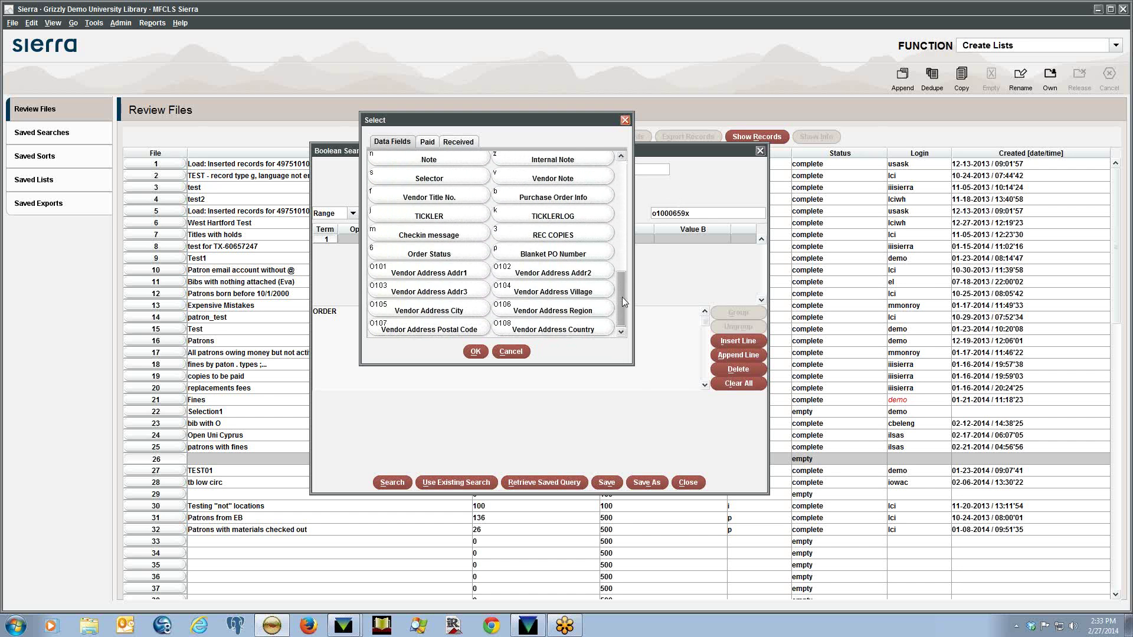
pyautogui.click(476, 355)
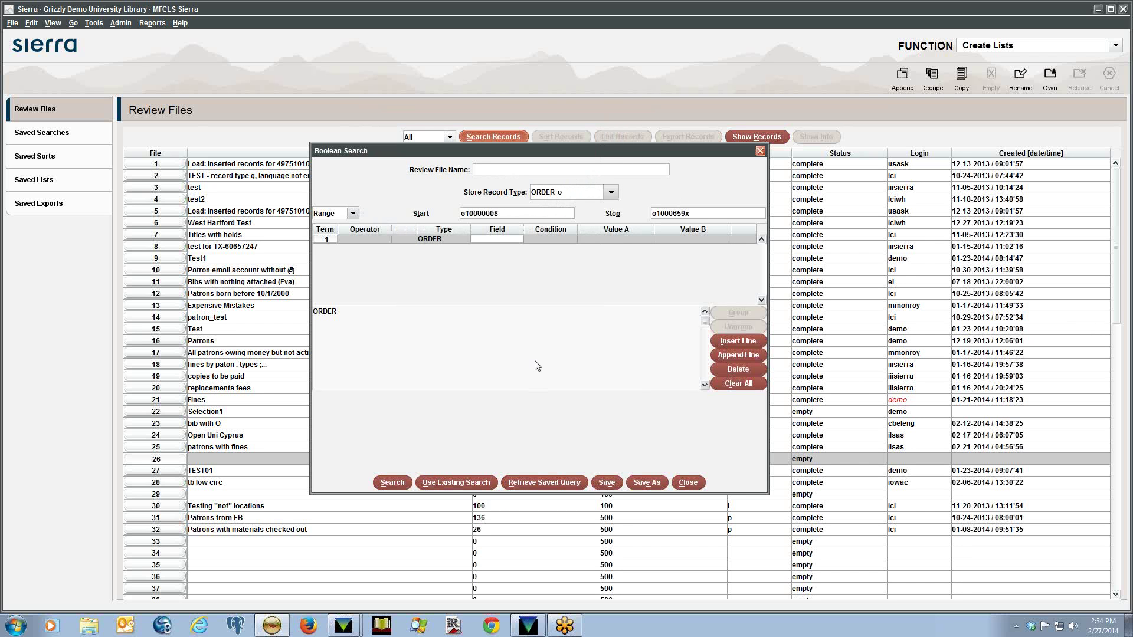
pyautogui.click(688, 482)
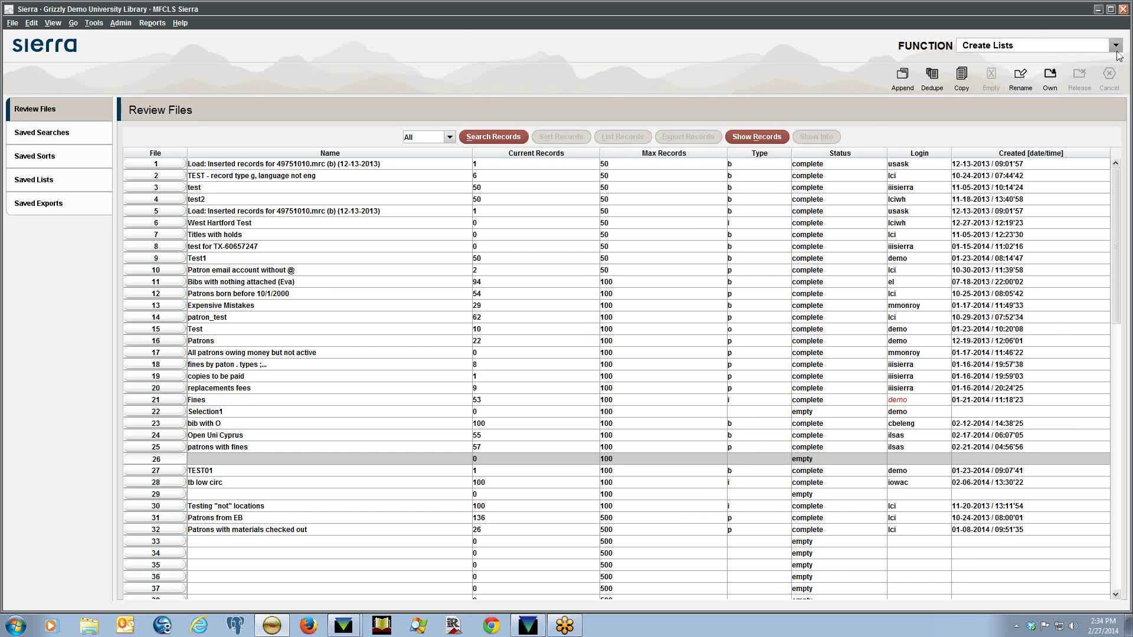
# Switch to the Search / Holds function under Circulation and check which tools it offers
pyautogui.click(1045, 47)
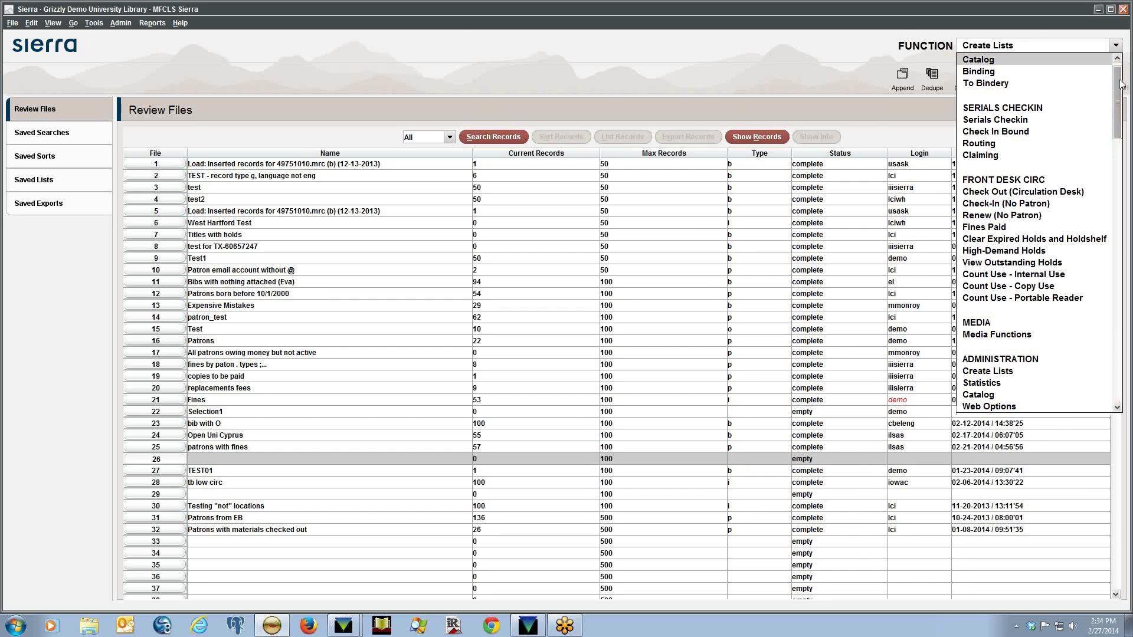
pyautogui.scroll(1, 1046, 65)
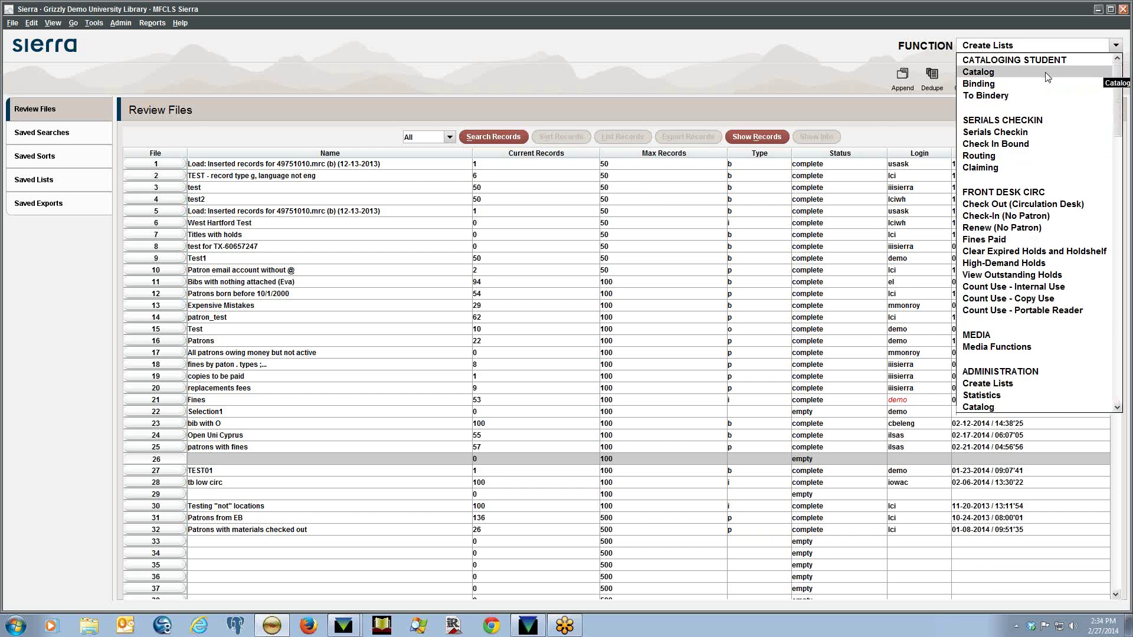
pyautogui.moveTo(1123, 92); pyautogui.dragTo(1121, 266)
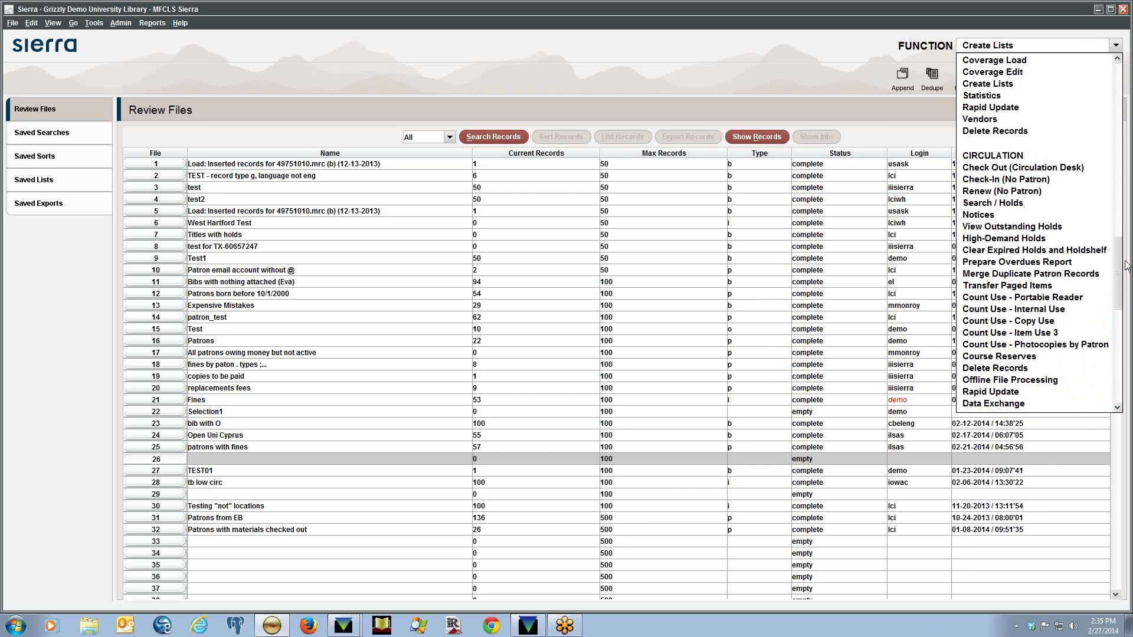
pyautogui.click(1044, 209)
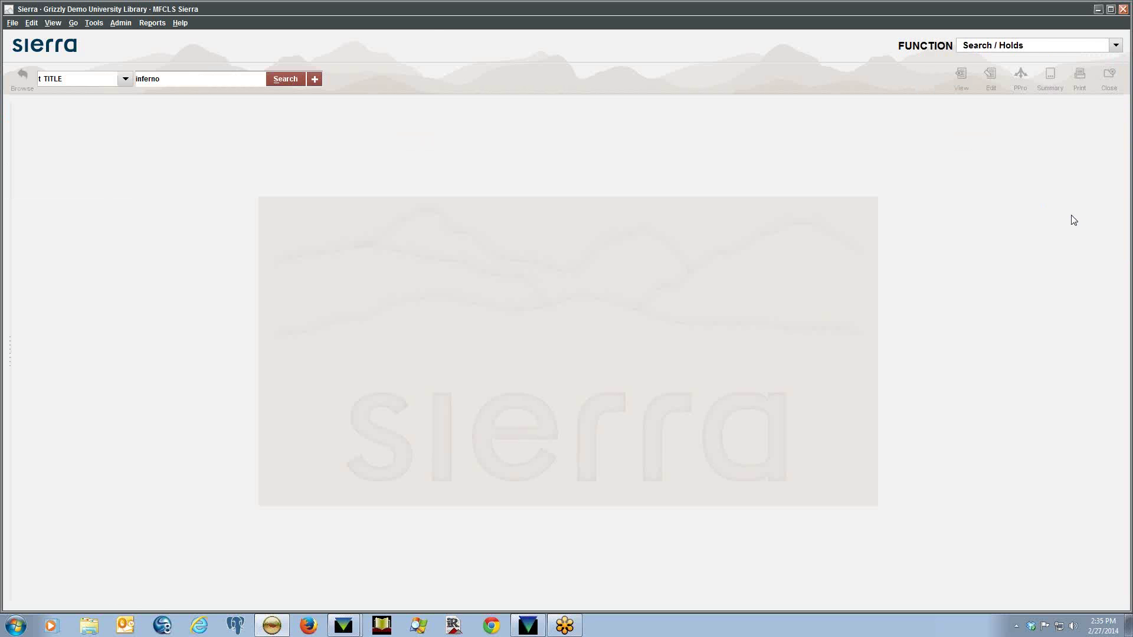
pyautogui.click(91, 24)
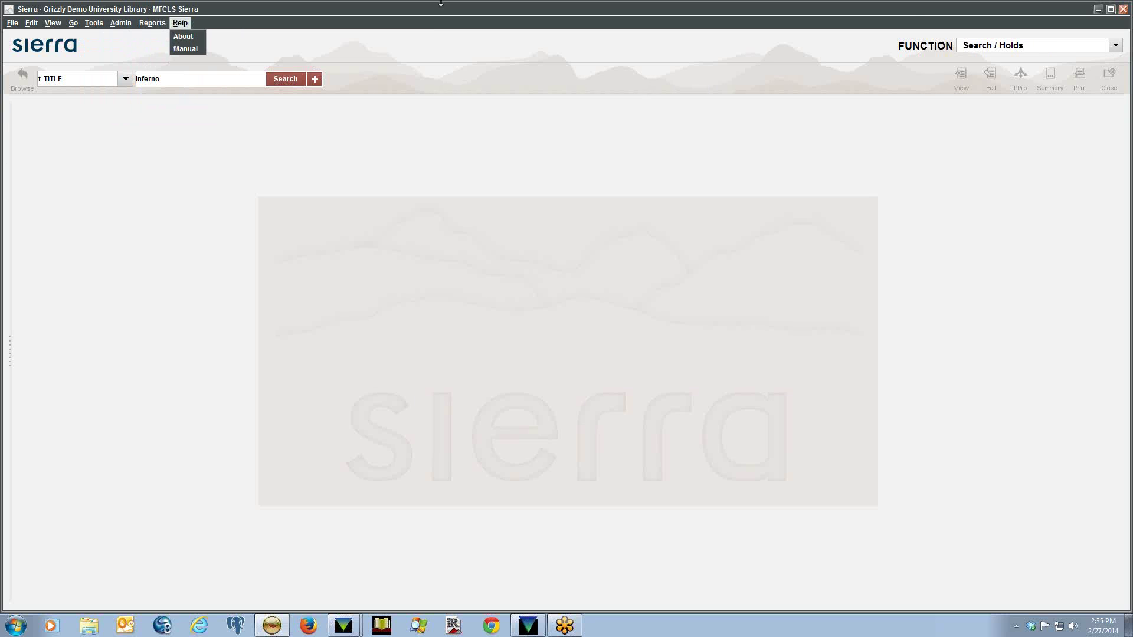
# Switch to the Check Out (Circulation Desk) function and check which tools it offers
pyautogui.click(1056, 48)
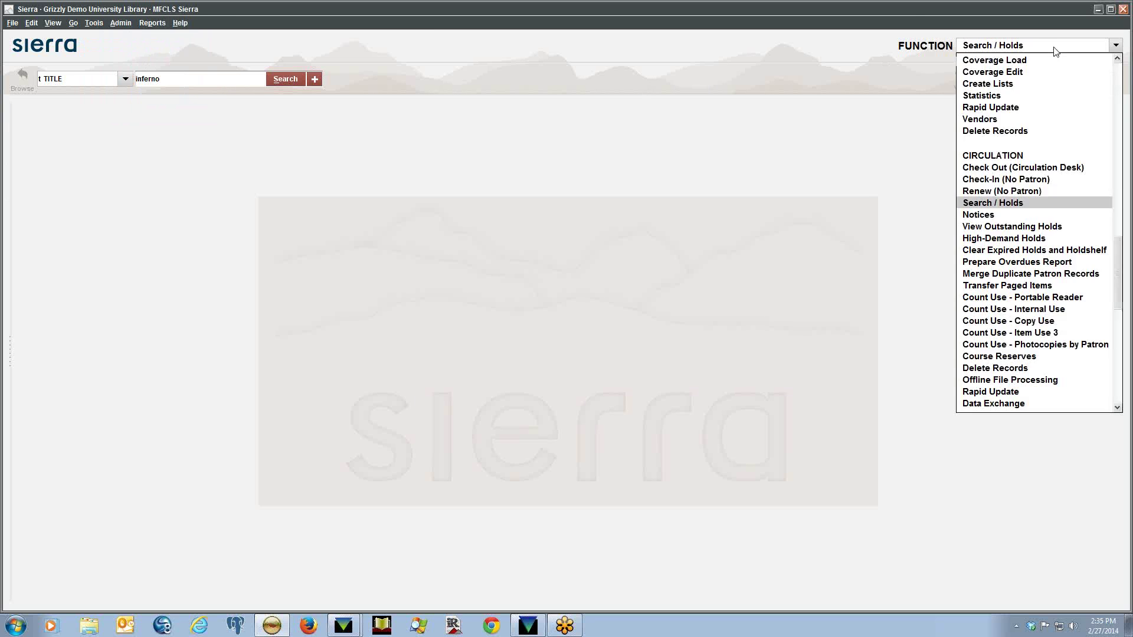
pyautogui.click(1061, 171)
pyautogui.click(92, 23)
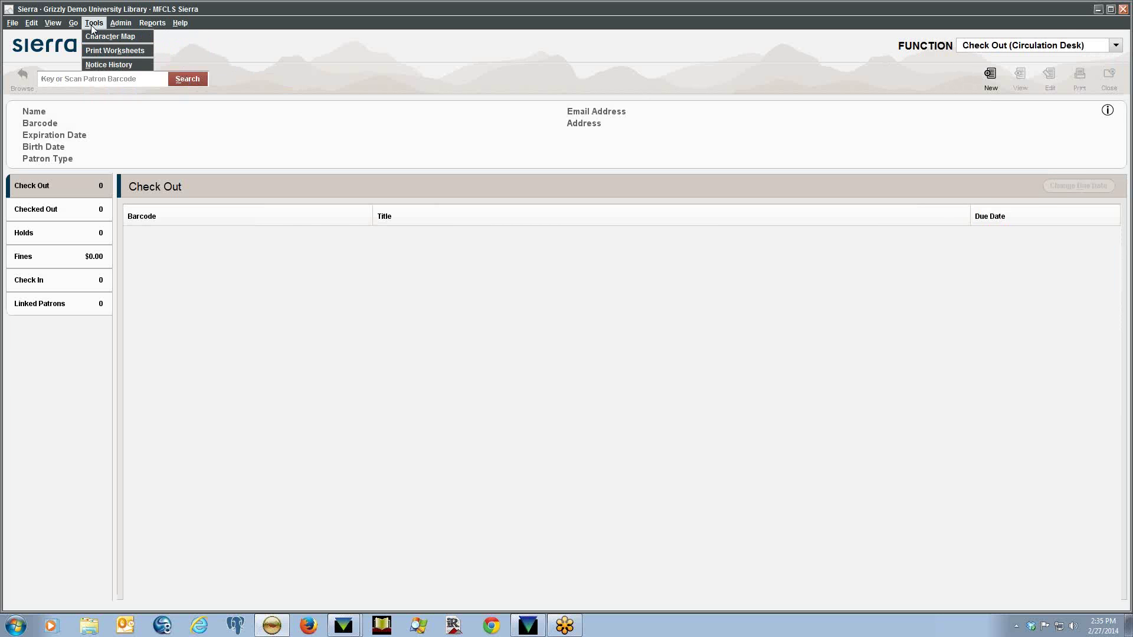
# Switch to the Catalog function under Cataloging Student and start a Browse Query
pyautogui.click(1001, 48)
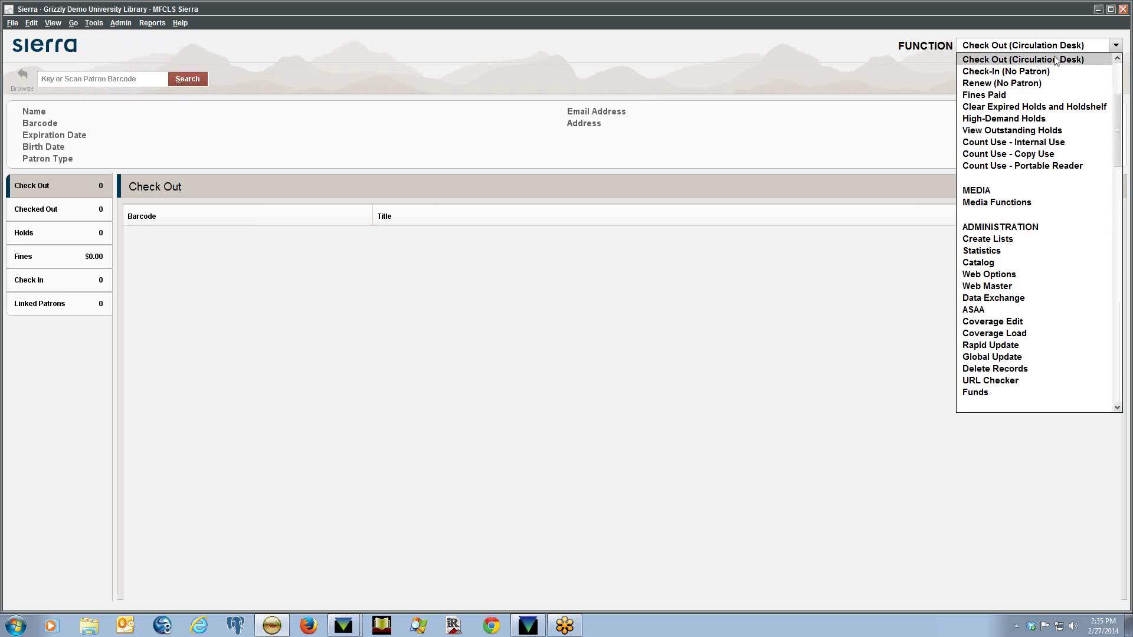
pyautogui.scroll(3, 1115, 101)
pyautogui.scroll(1, 1115, 101)
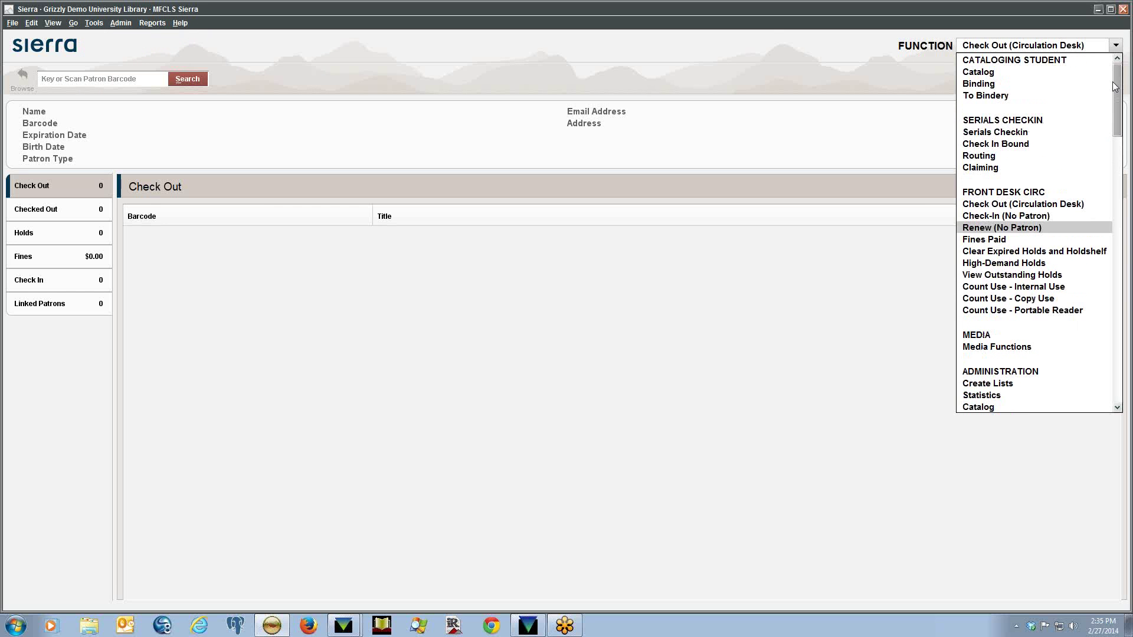
pyautogui.press('Return')
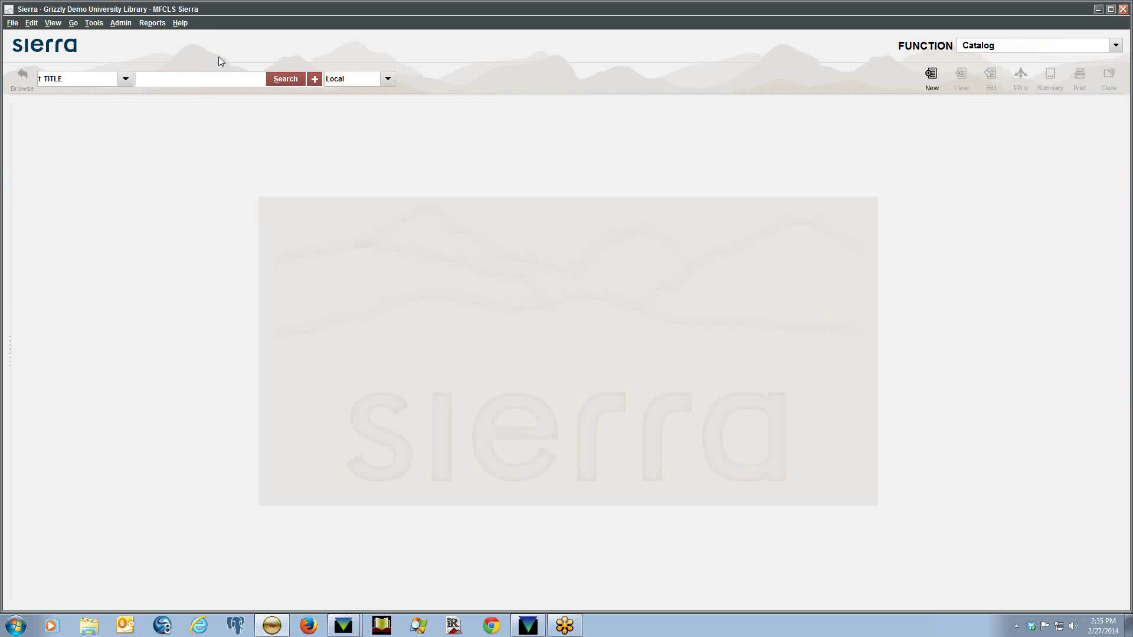
pyautogui.click(96, 23)
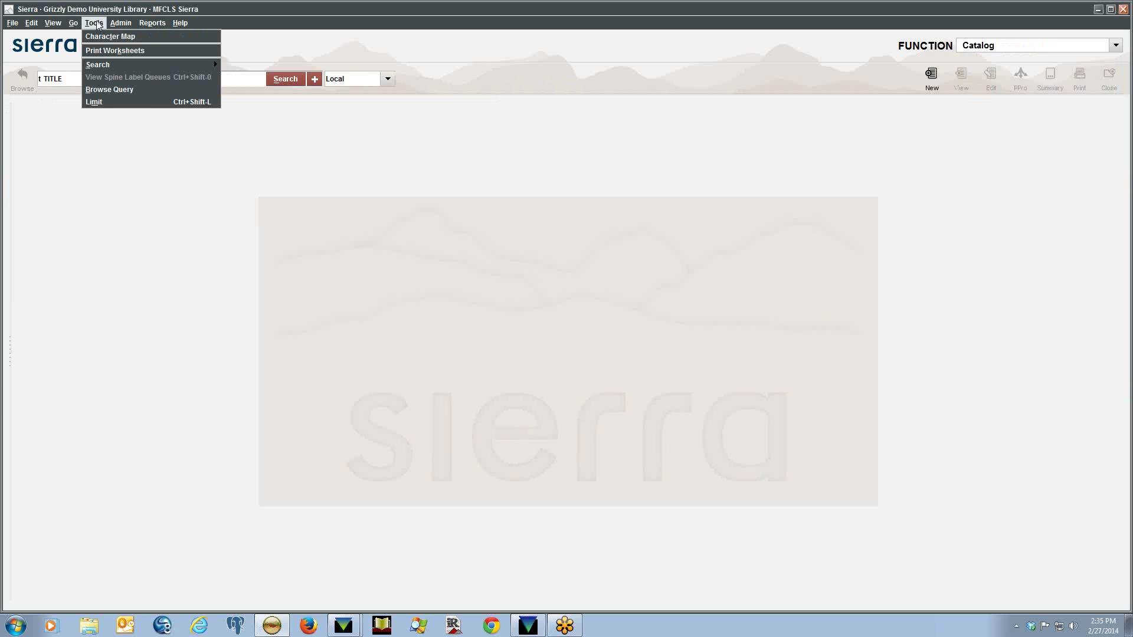
pyautogui.click(147, 90)
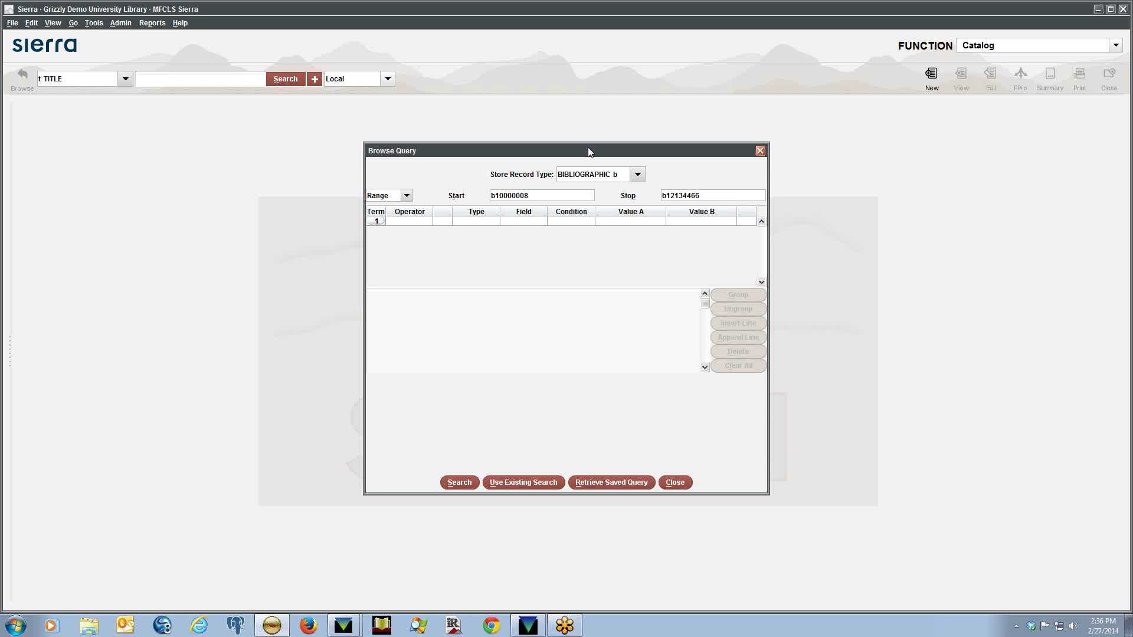
# Set the query's store record type to PATRON p and the first term's type to PATRON
pyautogui.click(638, 174)
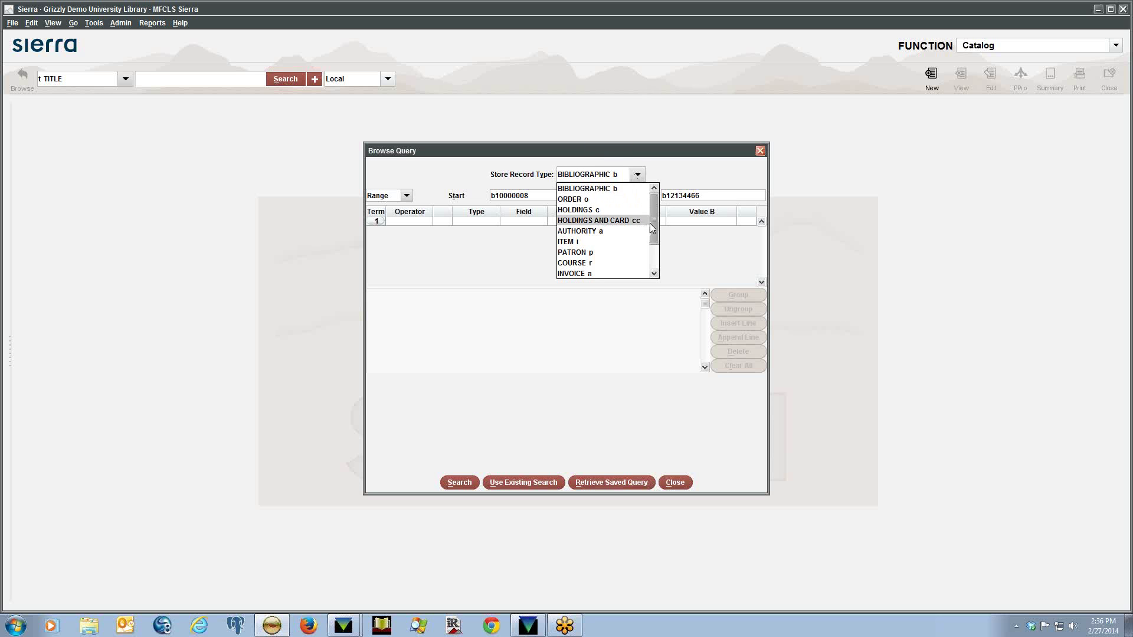
pyautogui.click(625, 230)
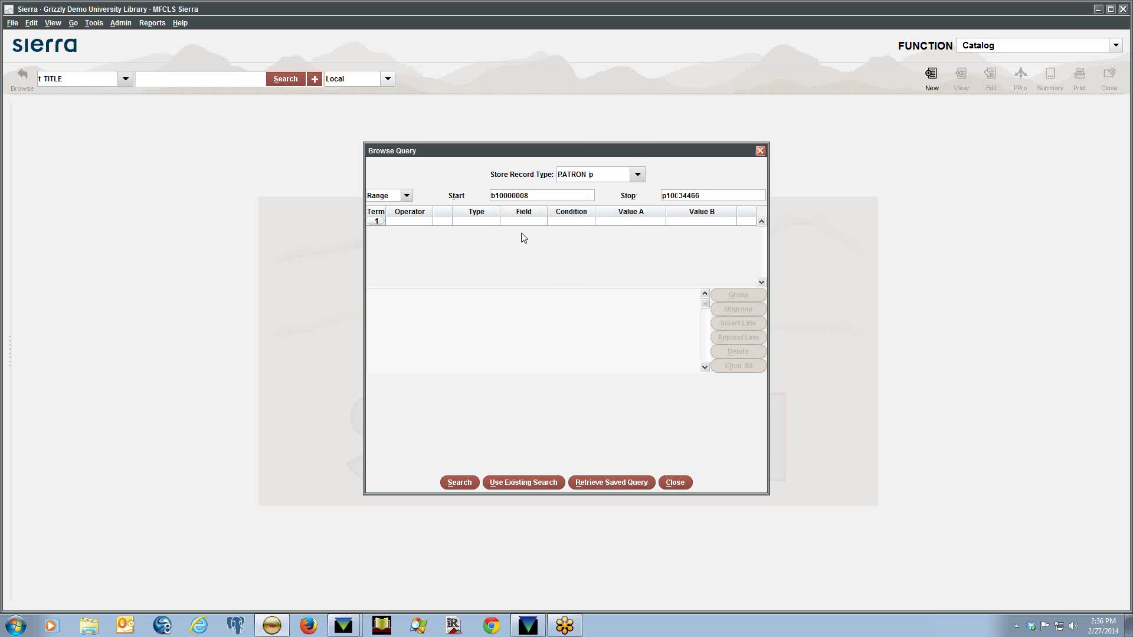
pyautogui.click(399, 200)
pyautogui.click(439, 190)
pyautogui.click(476, 221)
pyautogui.write('o')
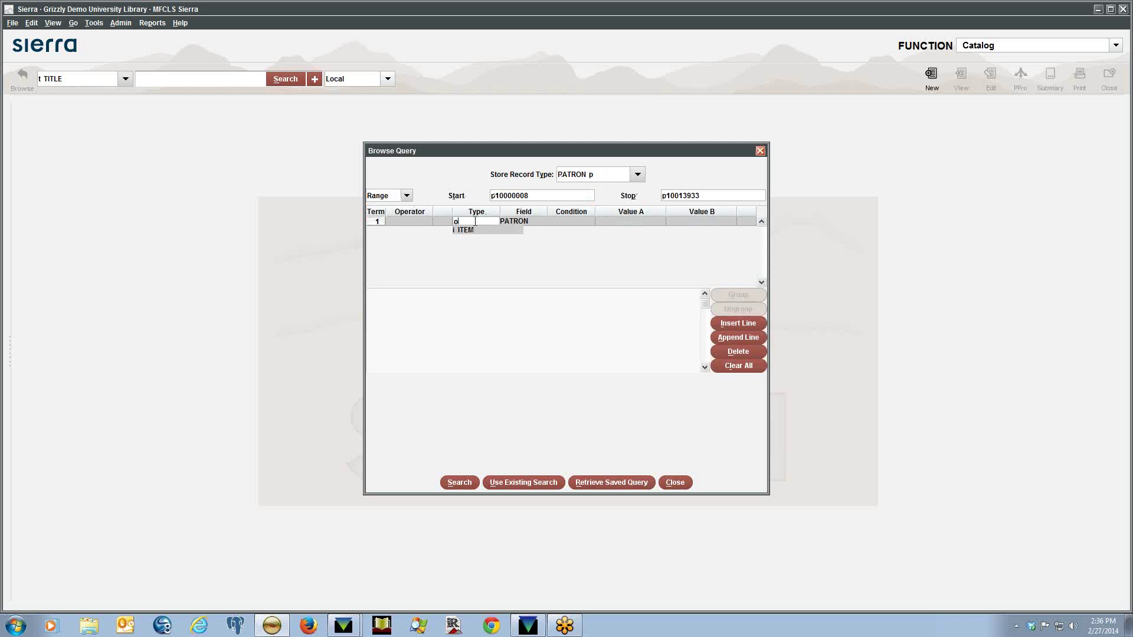
# Choose the patron's Telephone data field as the field of the first query term
pyautogui.click(540, 227)
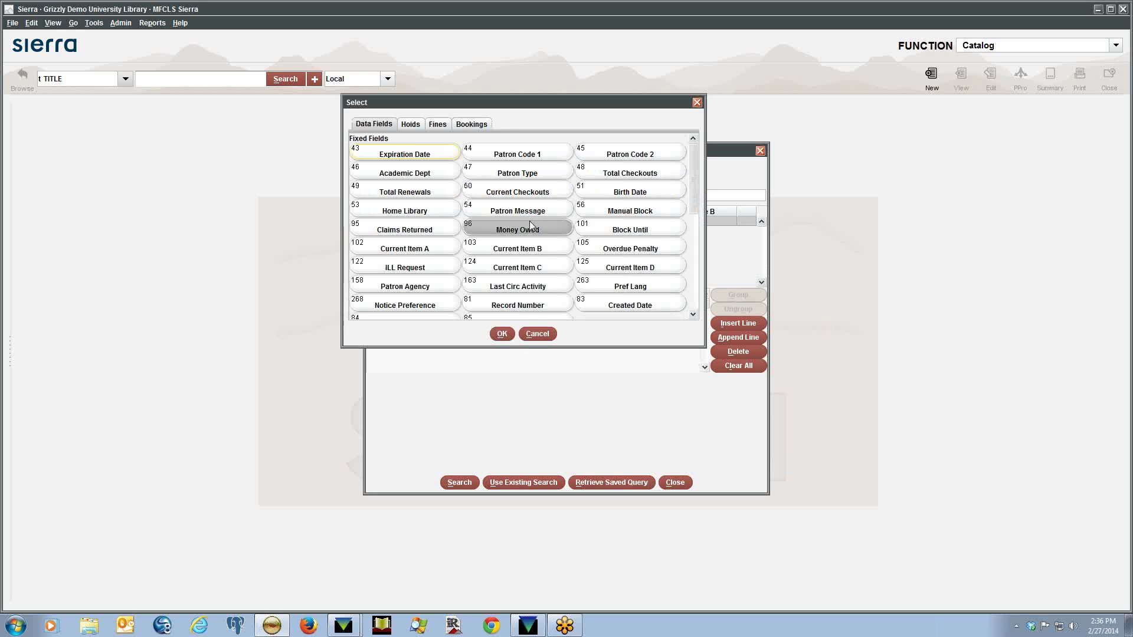
pyautogui.scroll(-5, 613, 265)
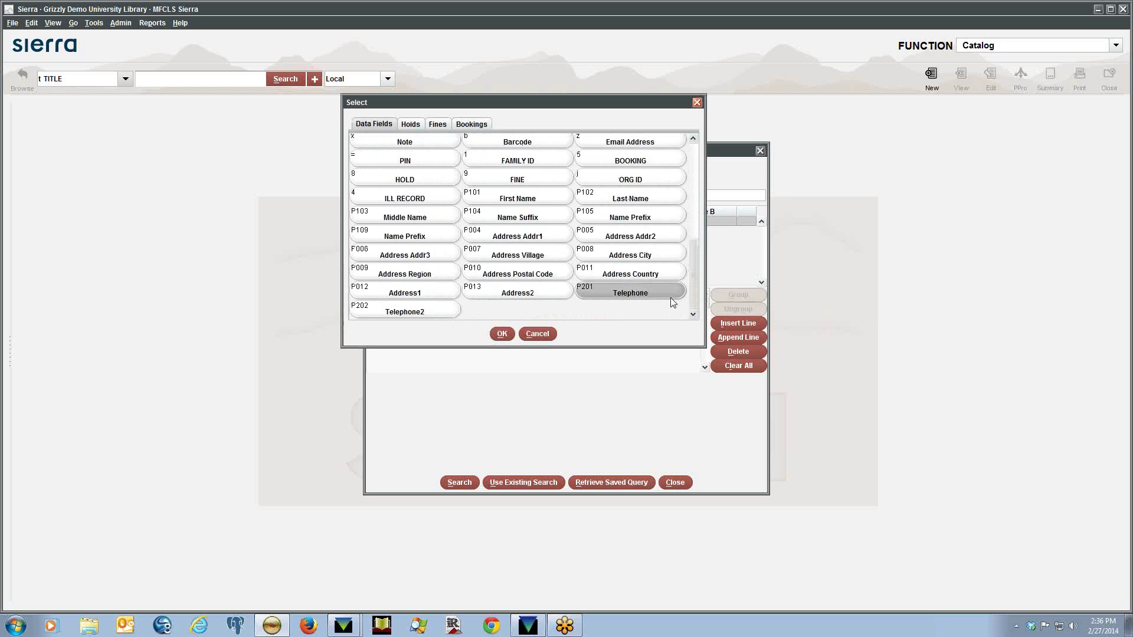
pyautogui.click(627, 293)
pyautogui.click(501, 333)
# Set the term's condition to has, enter the partial phone number as Value A and run the query
pyautogui.click(564, 225)
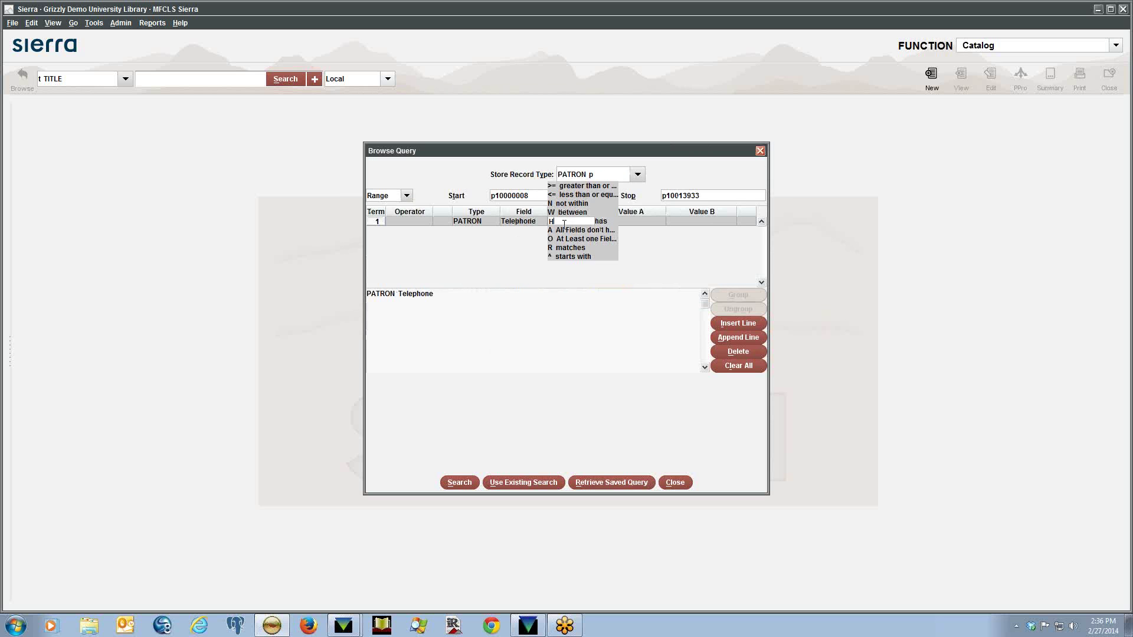
pyautogui.click(564, 225)
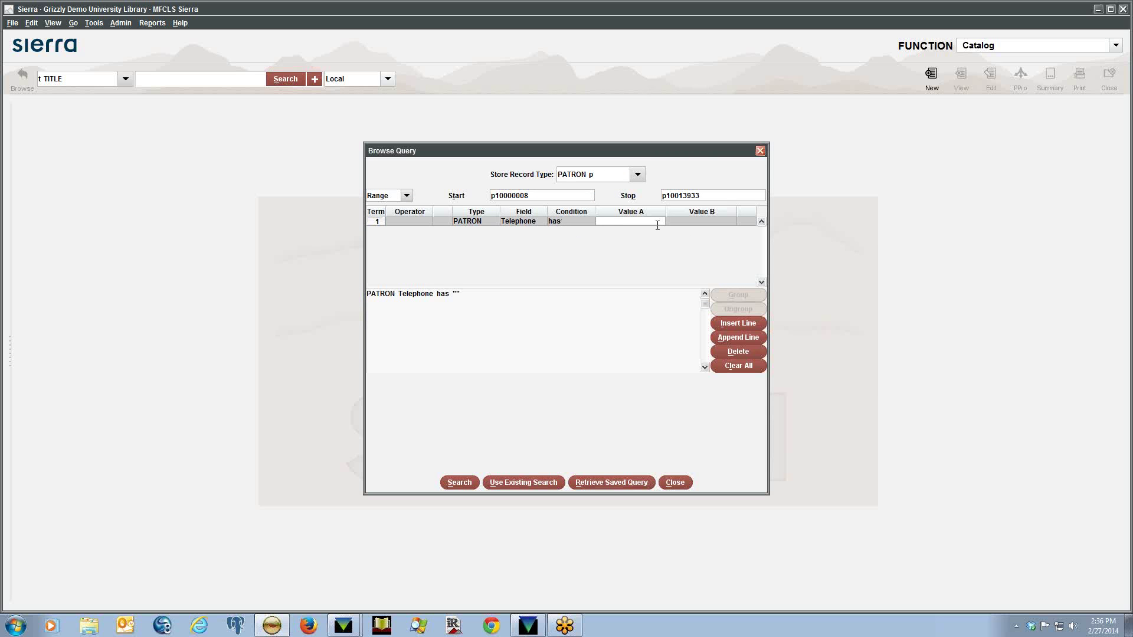
pyautogui.write('555-5555')
pyautogui.click(682, 221)
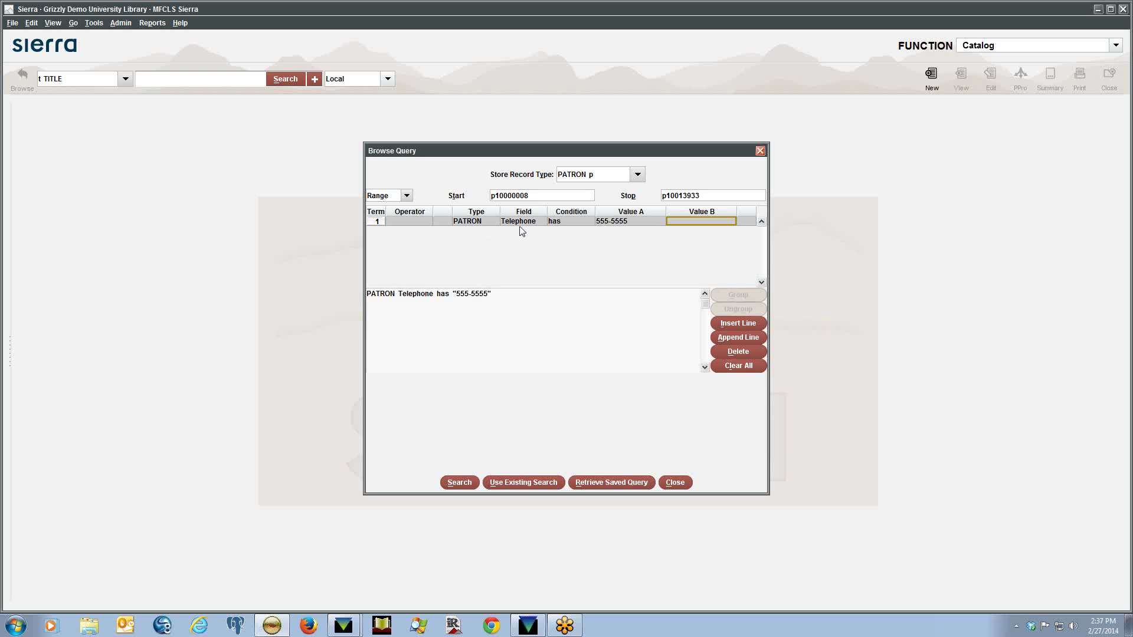
pyautogui.click(652, 220)
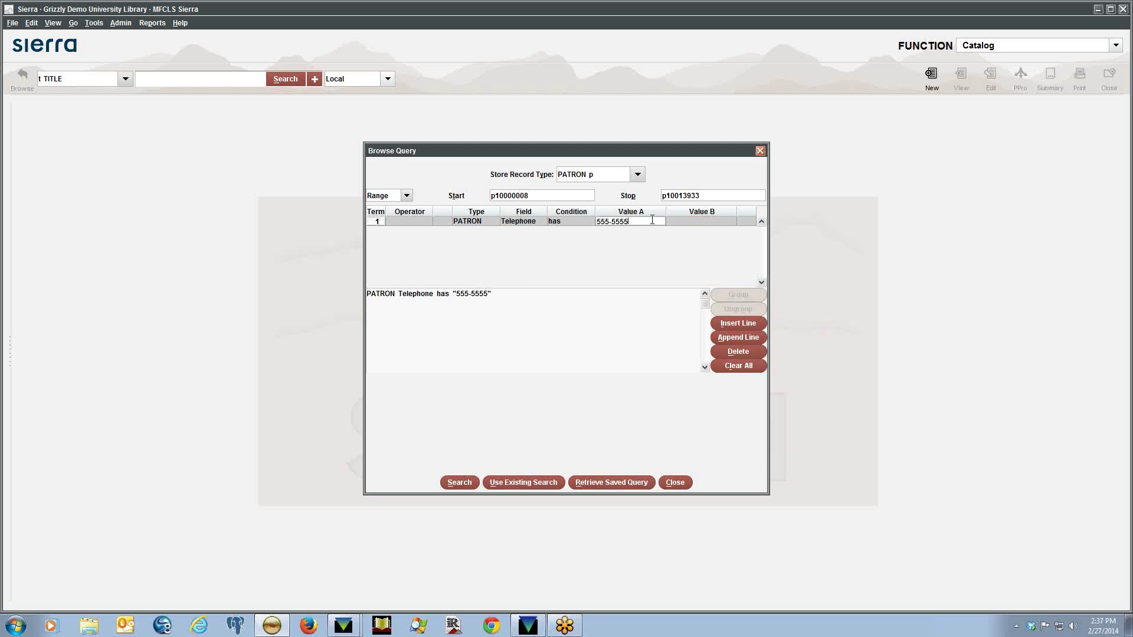
pyautogui.click(447, 483)
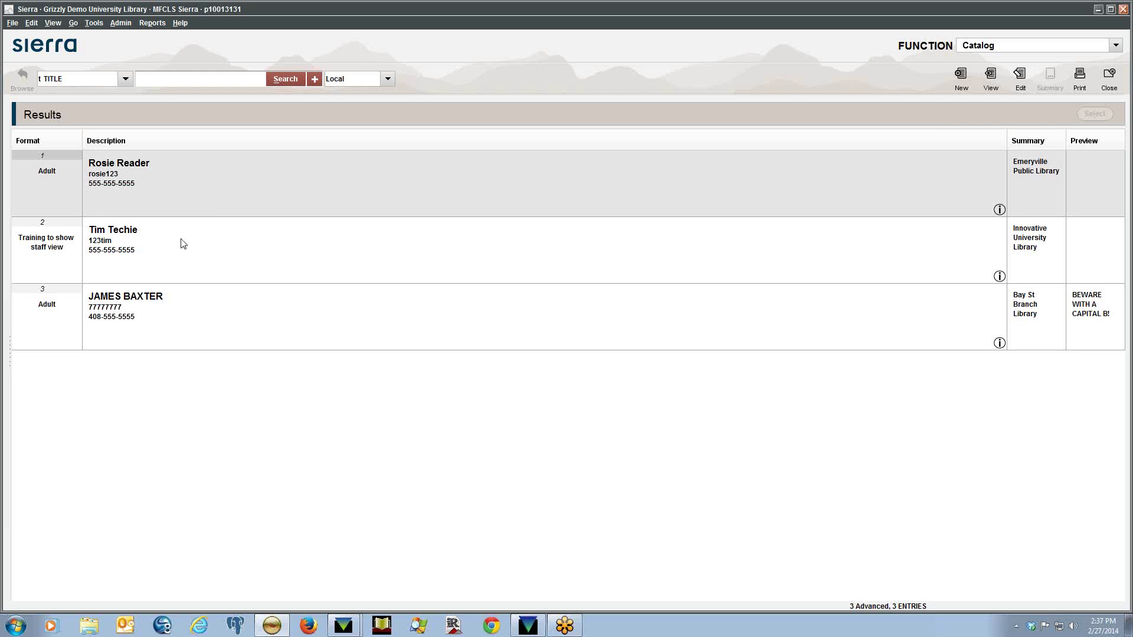
# Preview the second patron's details in the results, open the full patron record and return to the results list
pyautogui.moveTo(997, 278)
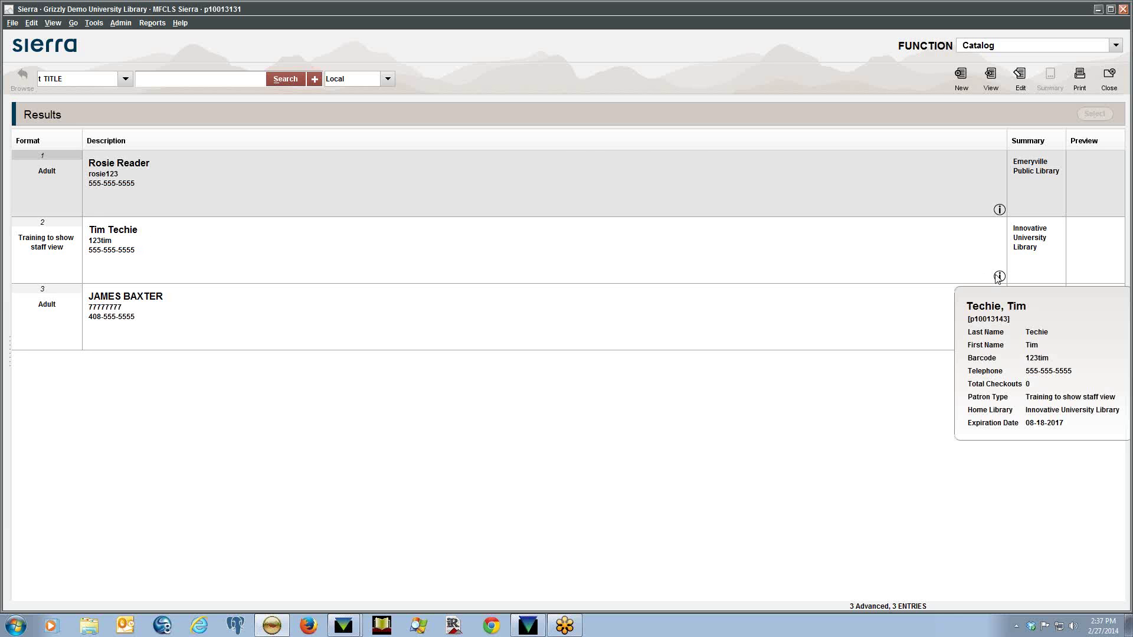
pyautogui.doubleClick(553, 240)
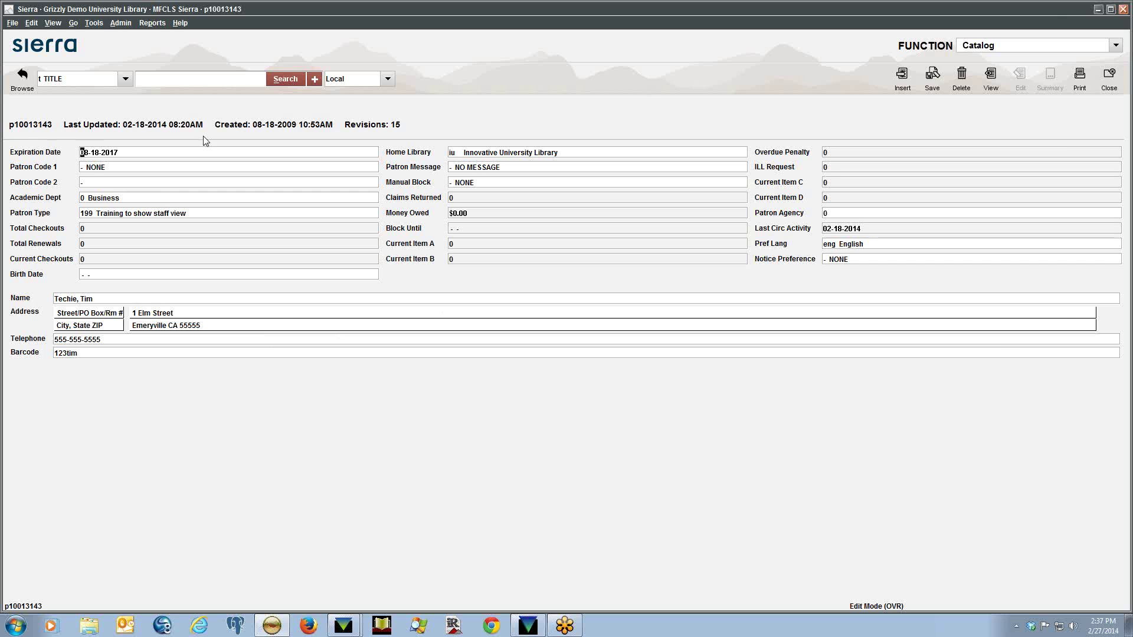
pyautogui.click(13, 83)
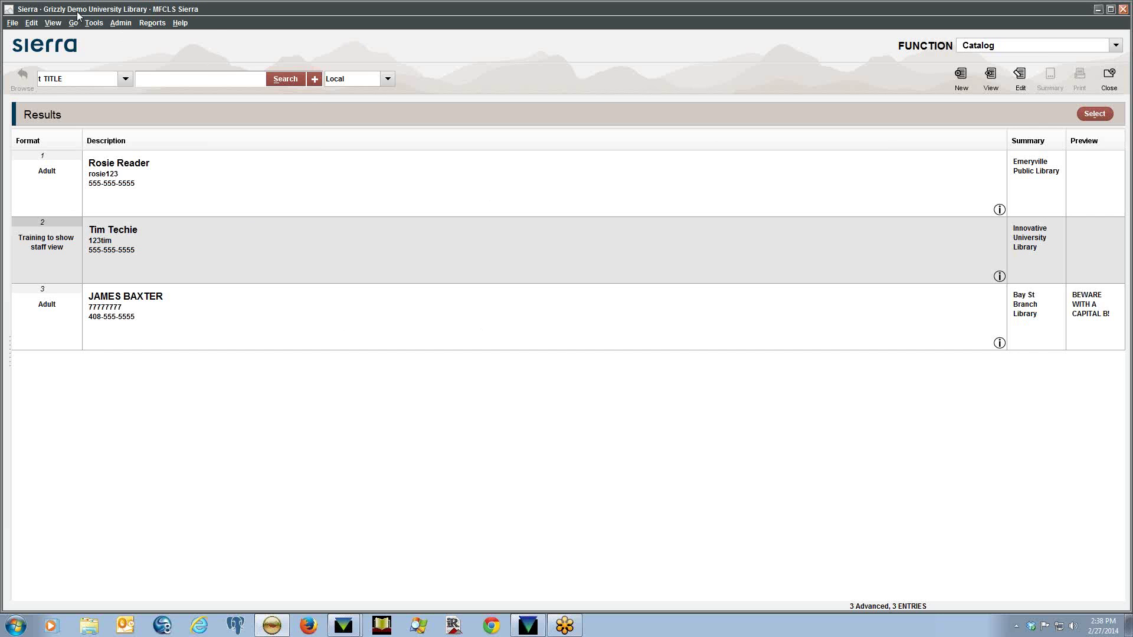
# Start a new Browse Query to view its existing-search and saved-query options, and close it without searching
pyautogui.click(95, 23)
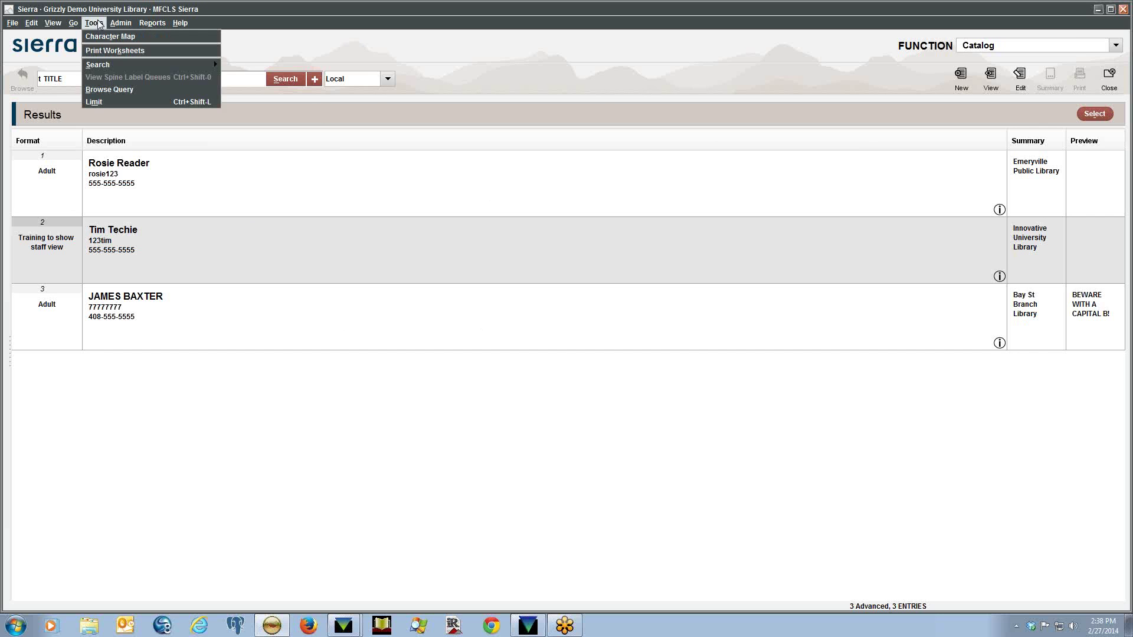
pyautogui.click(131, 91)
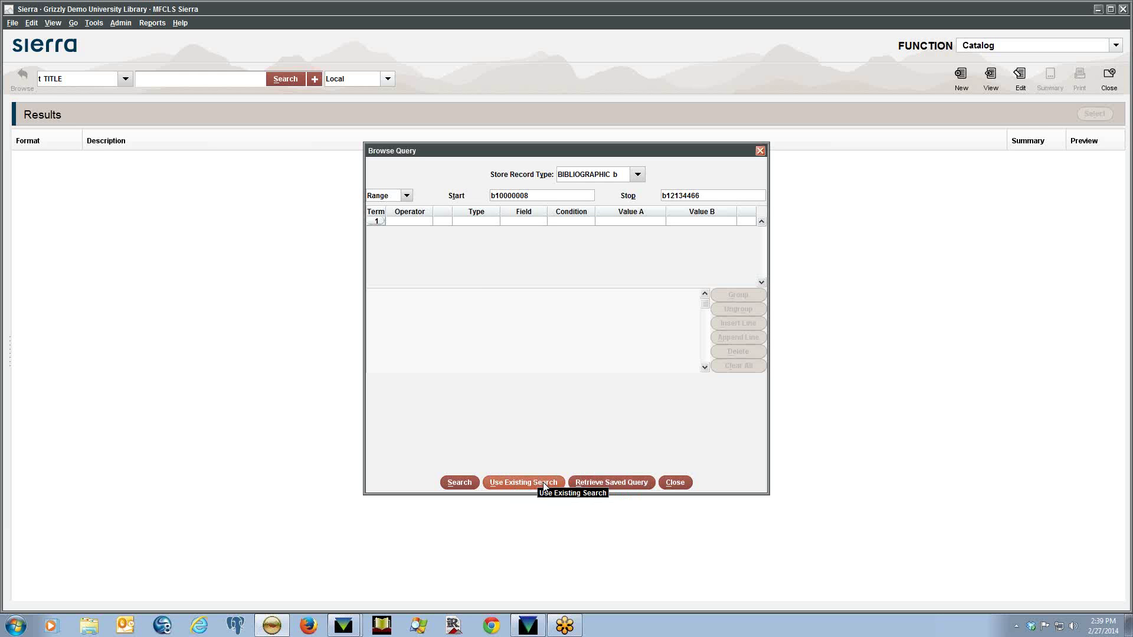
pyautogui.click(685, 482)
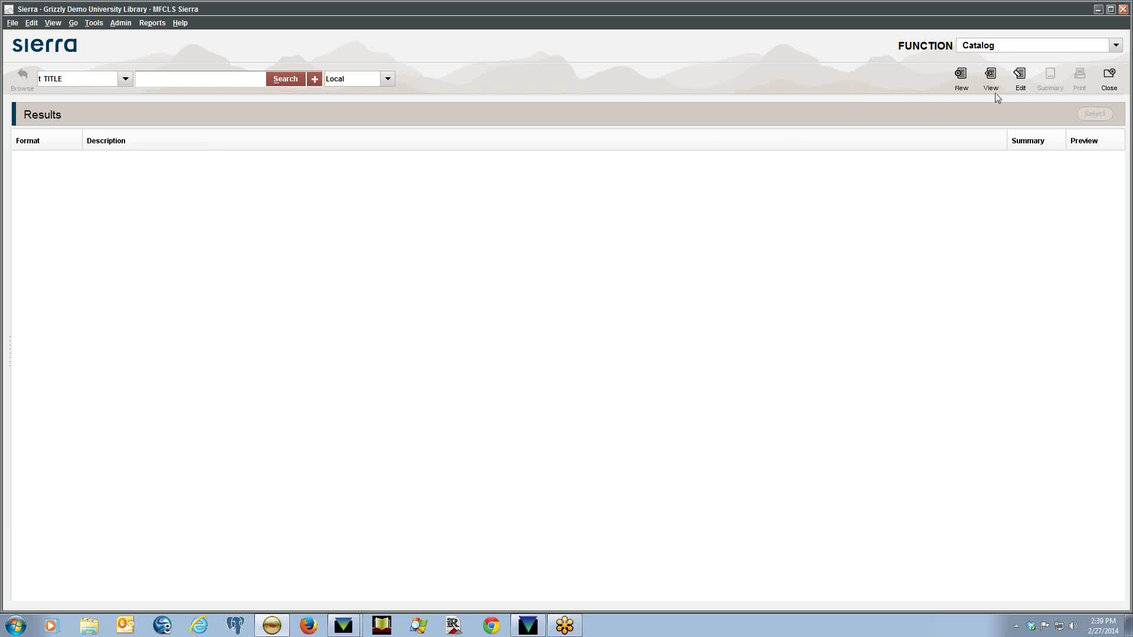
# Review the functions available in Sierra, from cataloging through administration to acquisitions, without switching from Catalog
pyautogui.click(1116, 46)
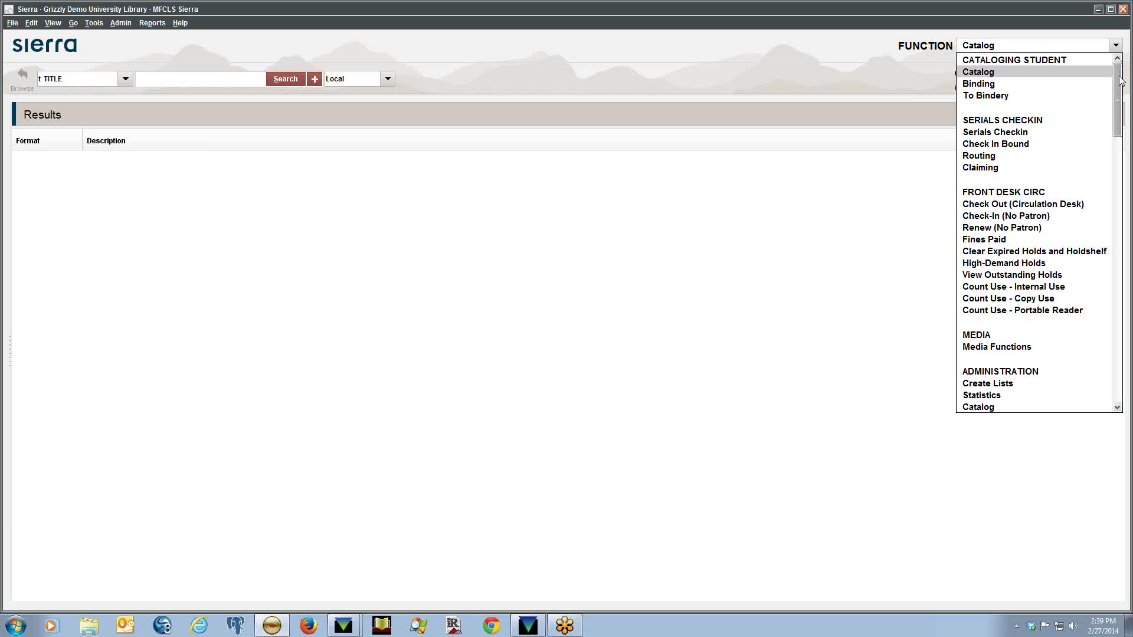
pyautogui.moveTo(1121, 81); pyautogui.dragTo(1111, 129)
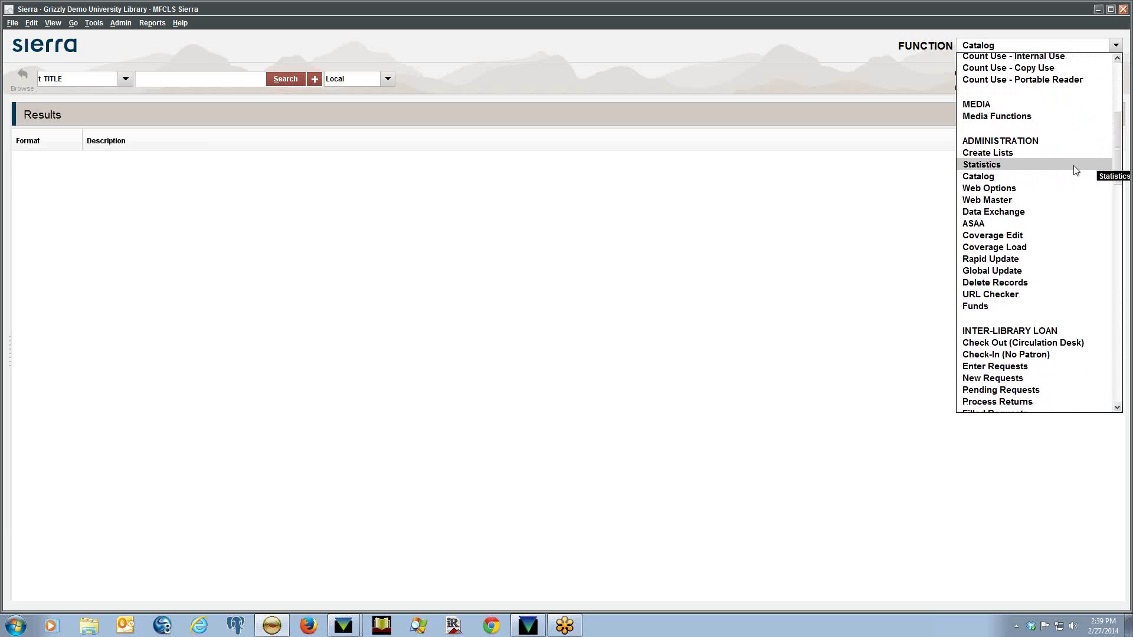
pyautogui.moveTo(1123, 158); pyautogui.dragTo(1117, 165)
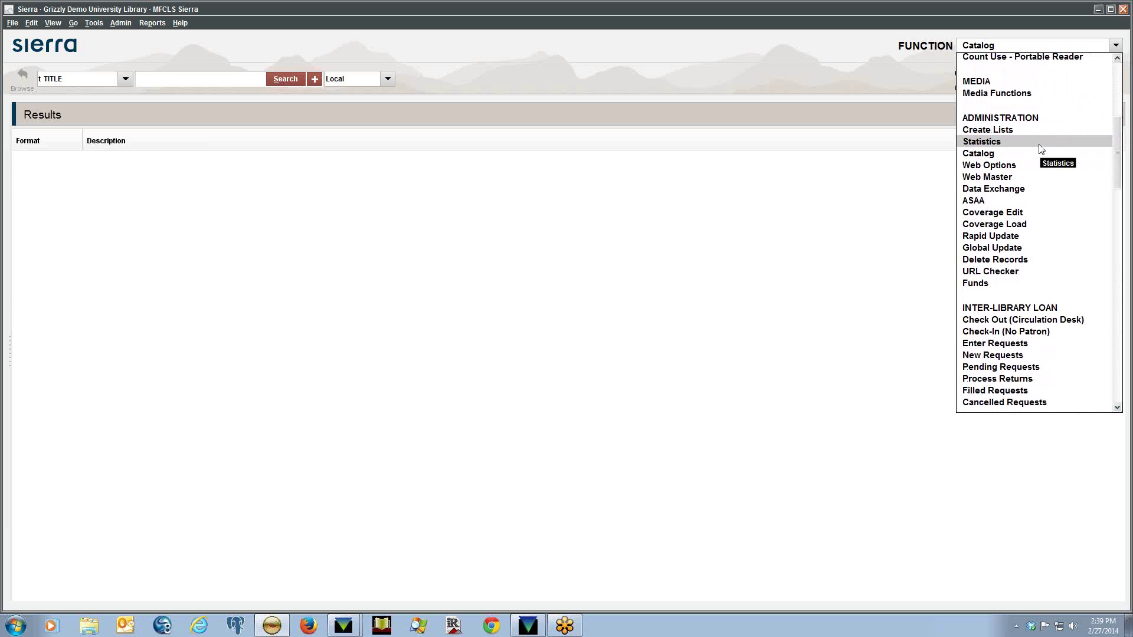
pyautogui.moveTo(1117, 156); pyautogui.dragTo(1106, 373)
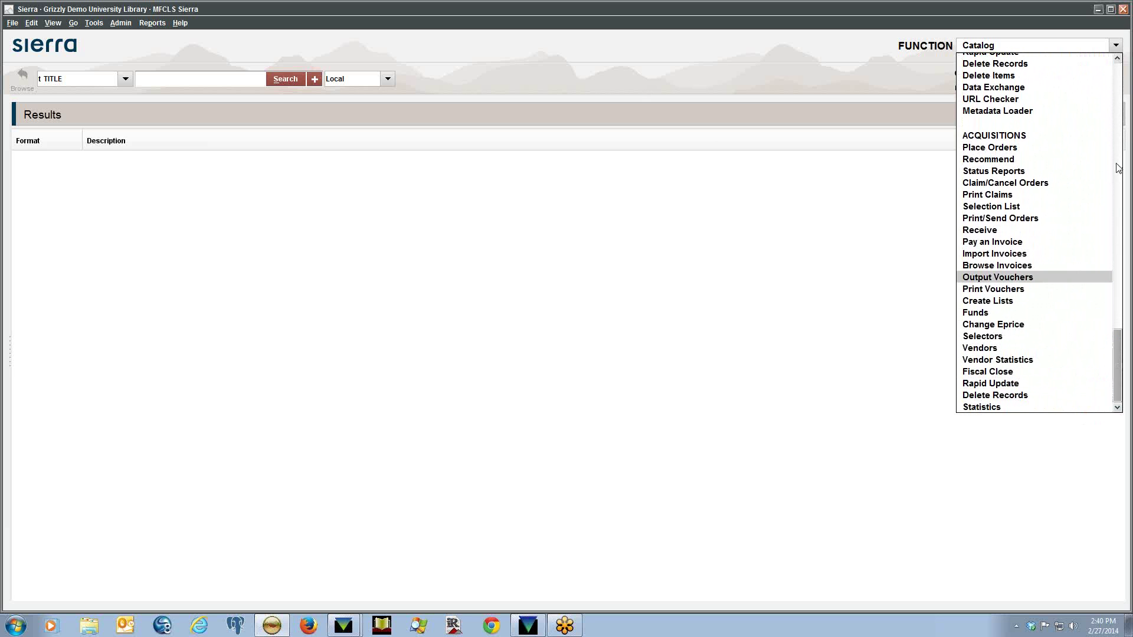
pyautogui.scroll(20, 1116, 155)
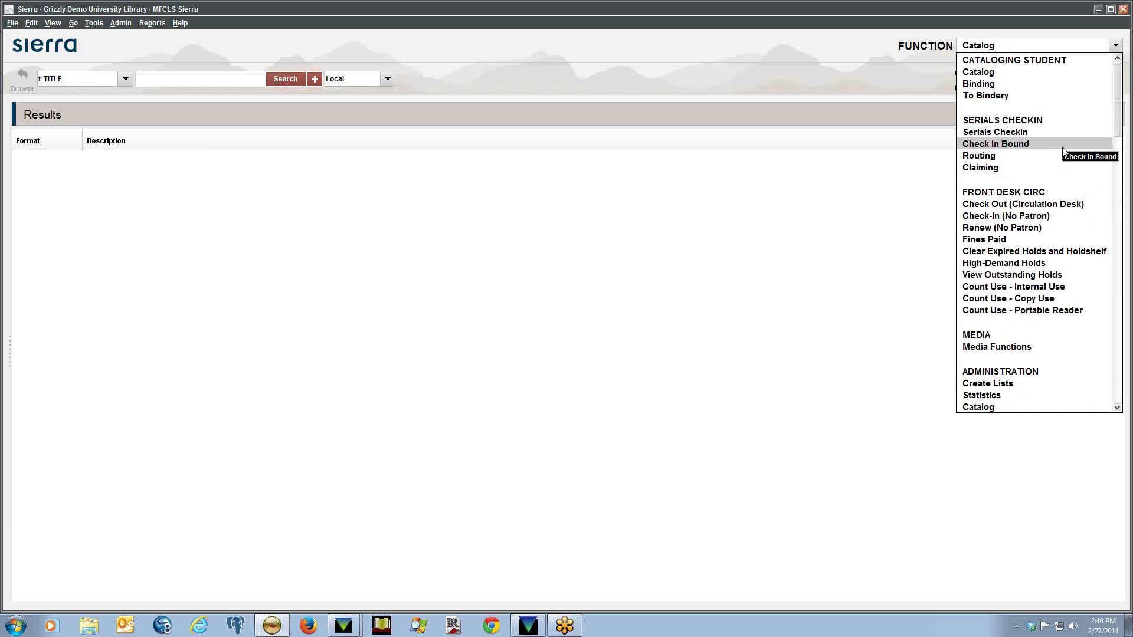
# Switch to Millennium Administration and show the results files of its Statistics function
pyautogui.click(520, 632)
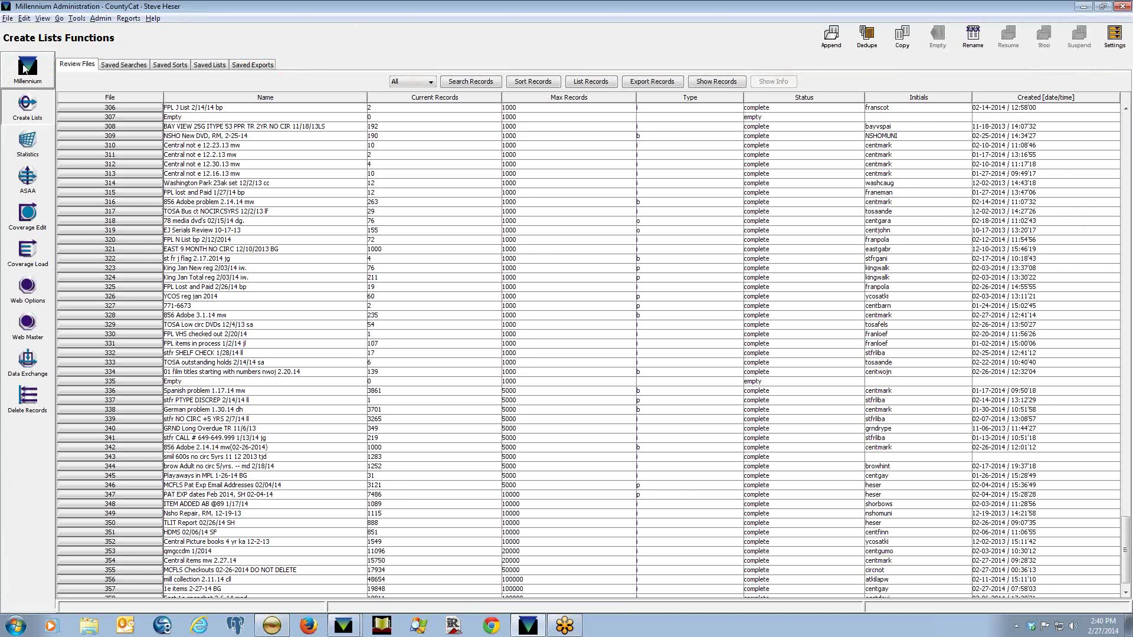
pyautogui.click(30, 144)
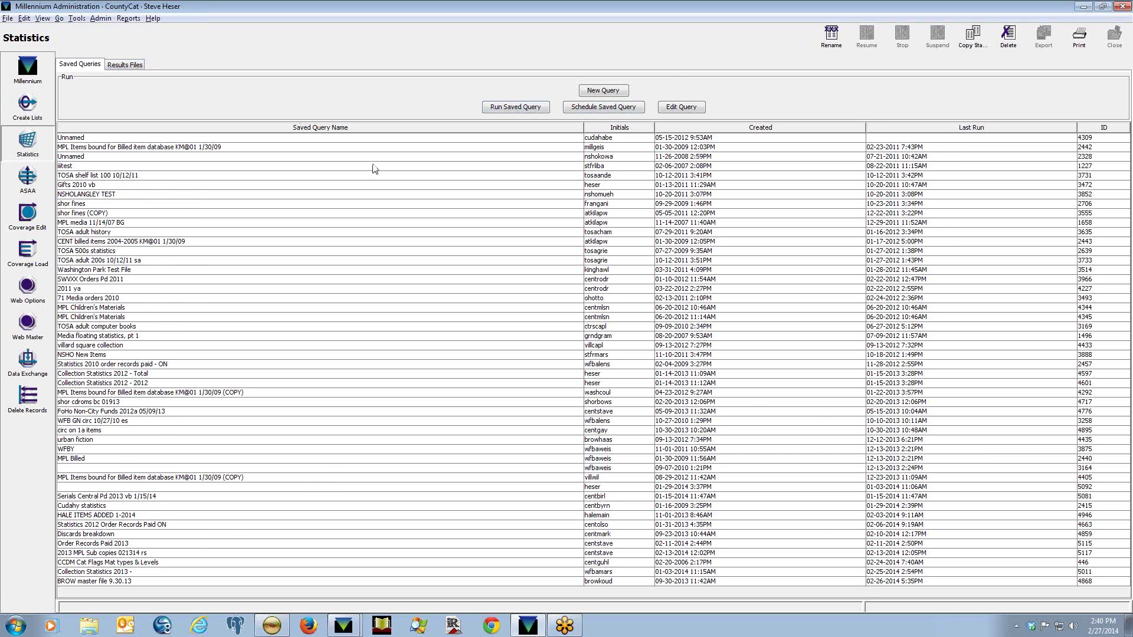
pyautogui.click(128, 67)
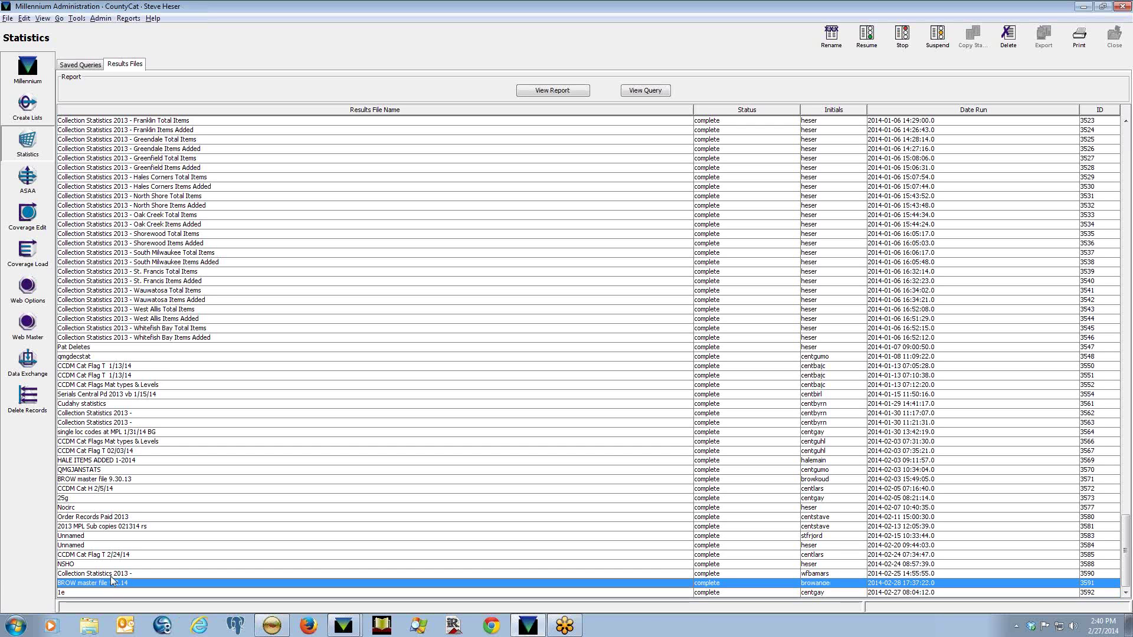
# Open the report for the results file "Collection Statistics 2013 - Whitefish Bay Items Added"
pyautogui.click(109, 574)
pyautogui.click(155, 337)
pyautogui.click(154, 329)
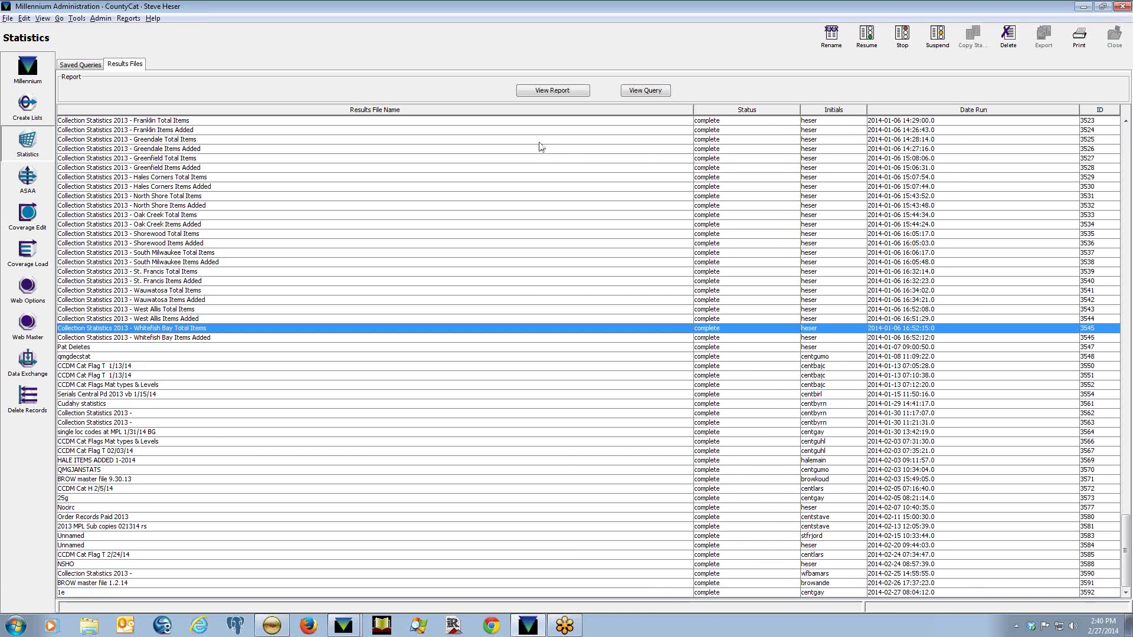
pyautogui.click(251, 337)
pyautogui.click(580, 93)
# View the report's I LEVEL and I TYPE breakdowns, widening the columns to make the code meanings and counts readable
pyautogui.click(86, 118)
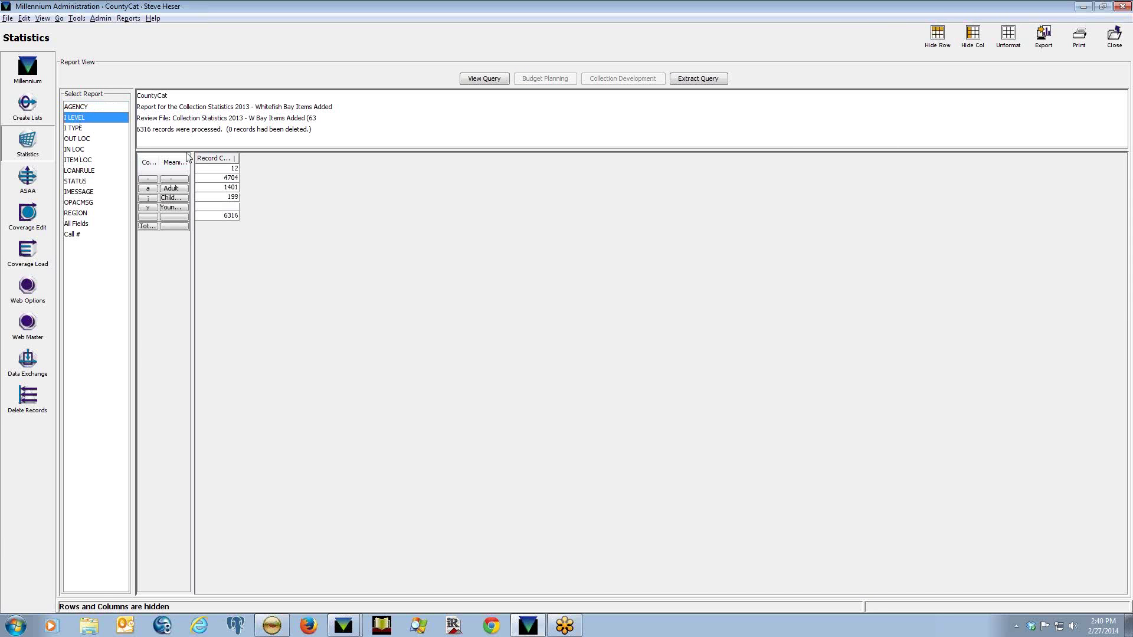
pyautogui.moveTo(193, 165); pyautogui.dragTo(256, 166)
pyautogui.click(75, 129)
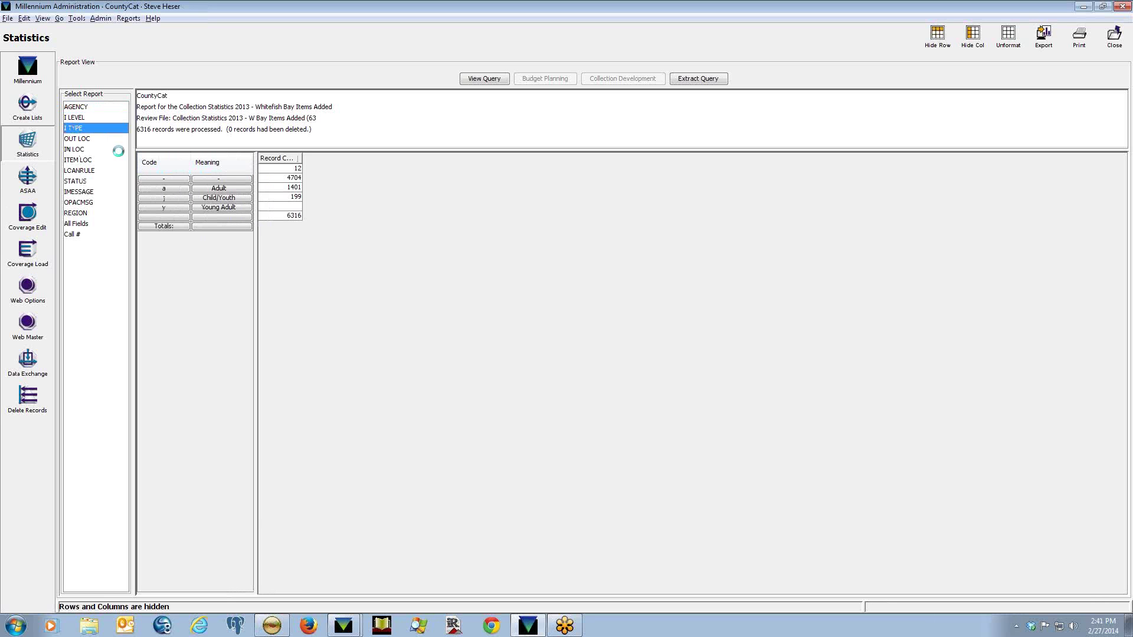
pyautogui.moveTo(255, 180); pyautogui.dragTo(433, 161)
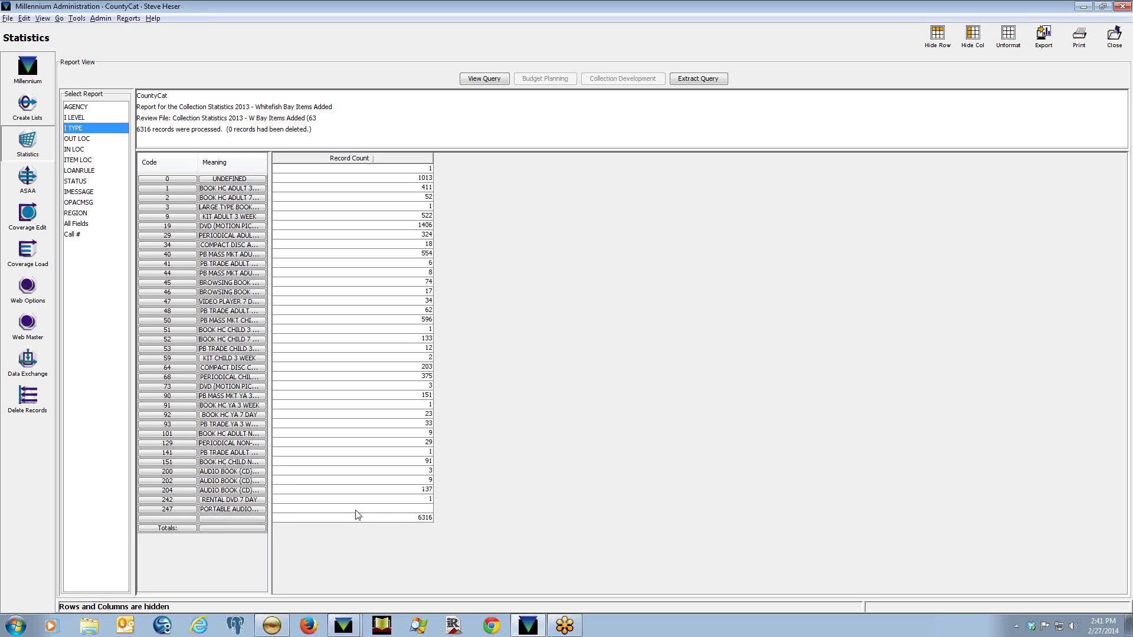
# Switch back to Sierra and open the Statistics function under Administration
pyautogui.moveTo(266, 630)
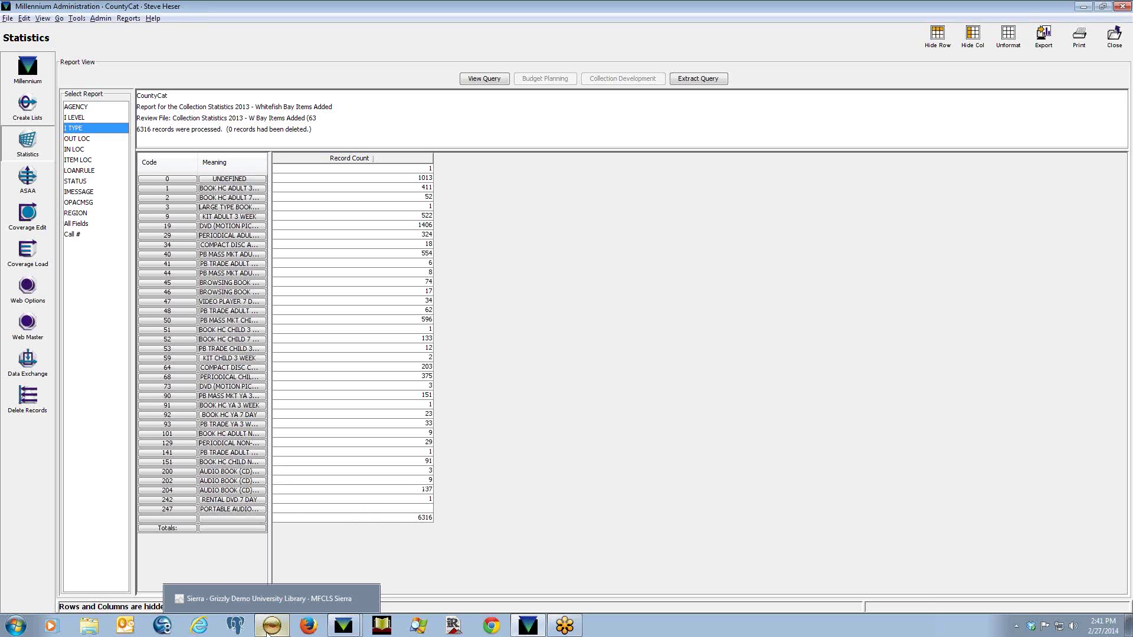
pyautogui.click(269, 630)
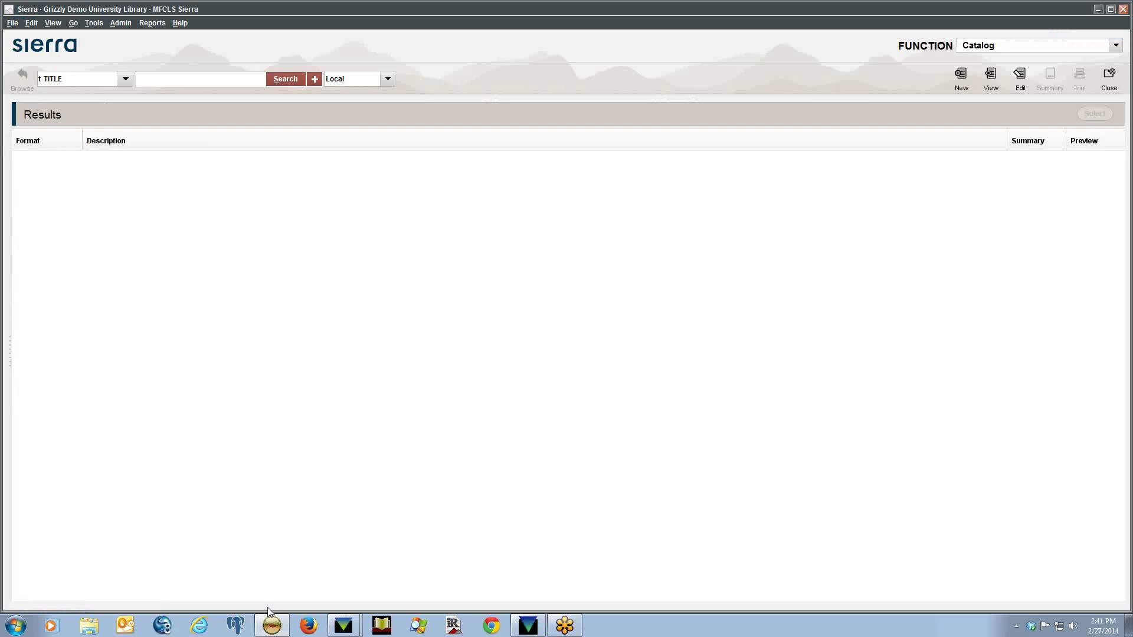
pyautogui.click(1115, 46)
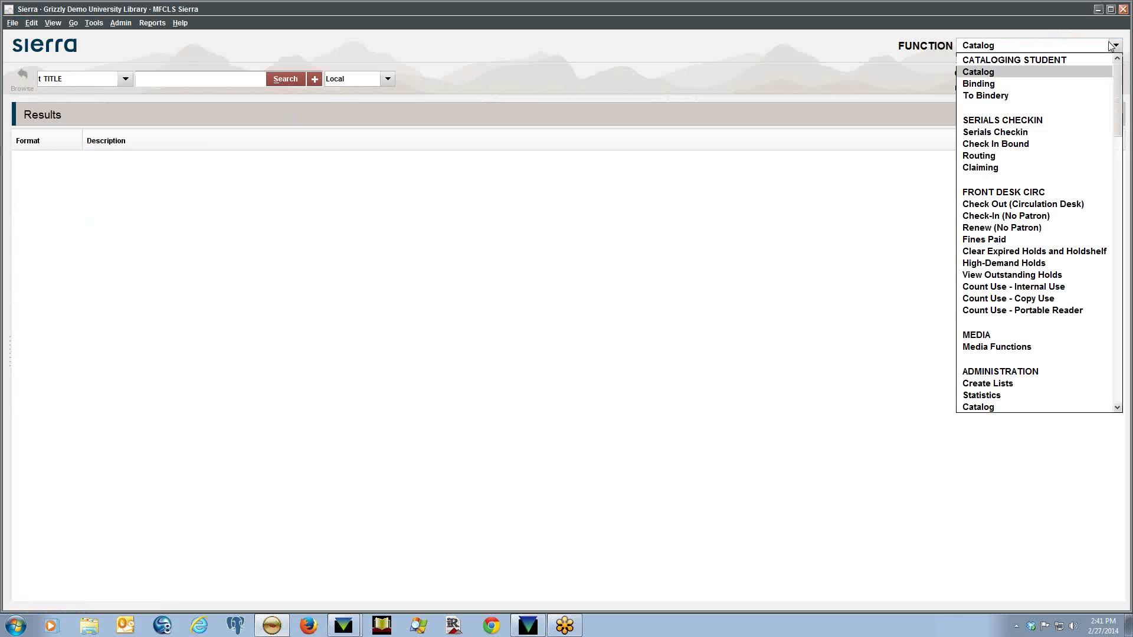
pyautogui.moveTo(1118, 71); pyautogui.dragTo(1106, 116)
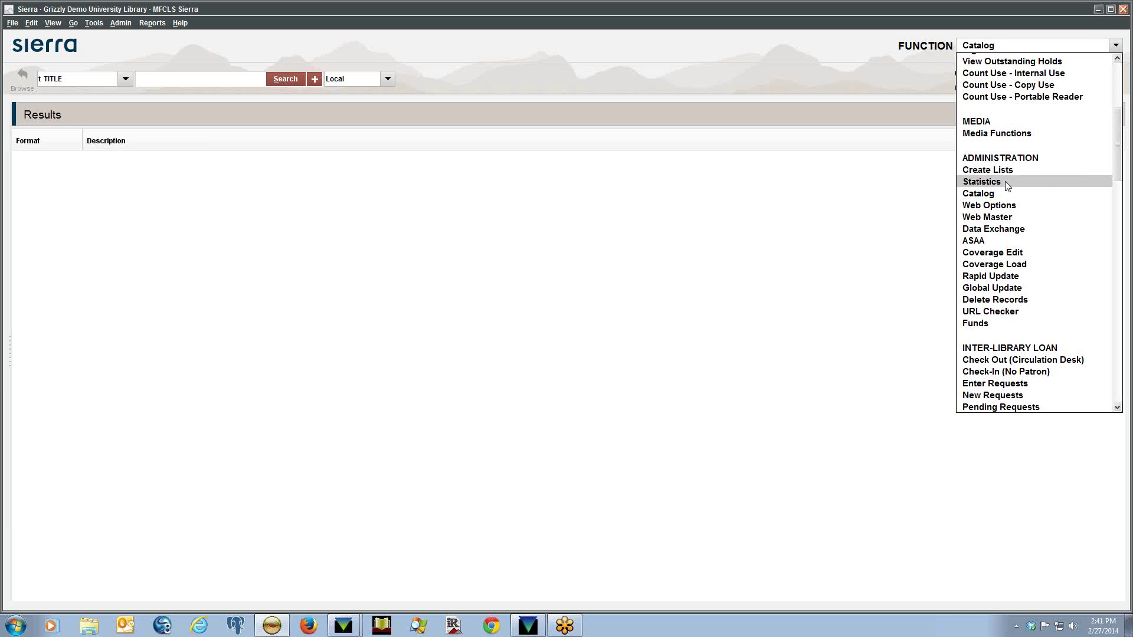
pyautogui.press('Return')
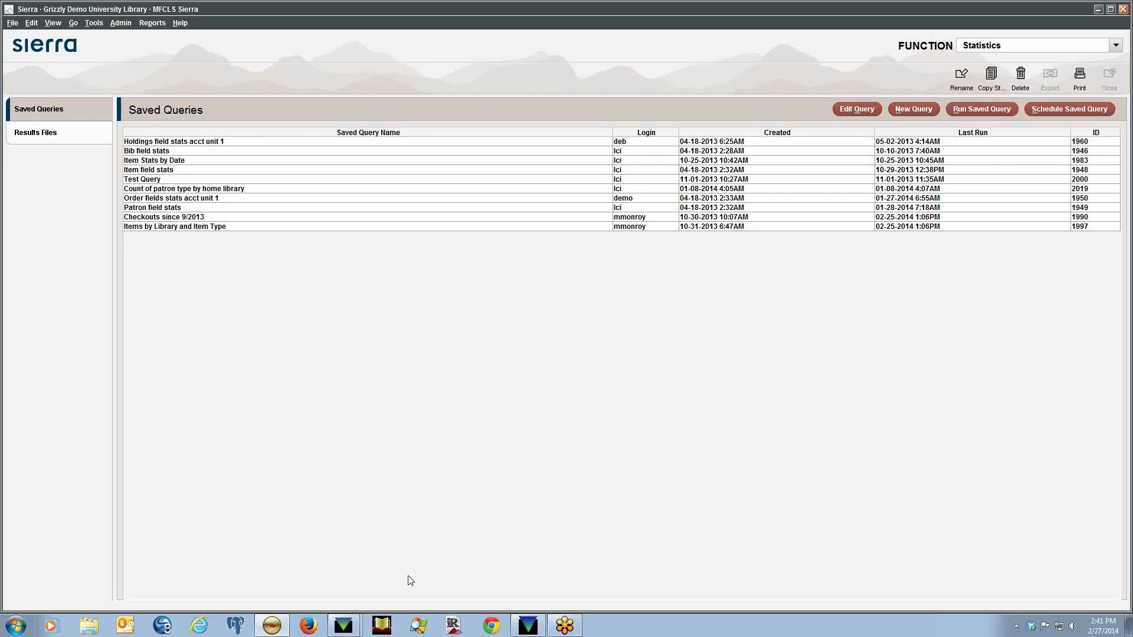
# Return to Millennium to close the open statistics report and go back to Sierra's Statistics saved queries
pyautogui.click(528, 624)
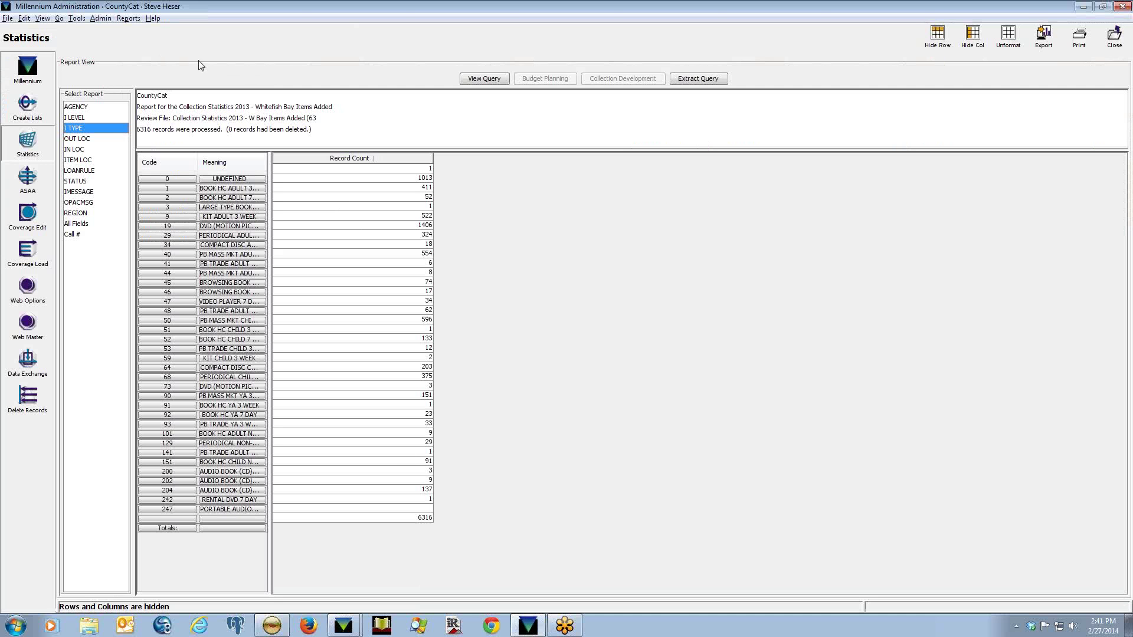
pyautogui.click(1114, 37)
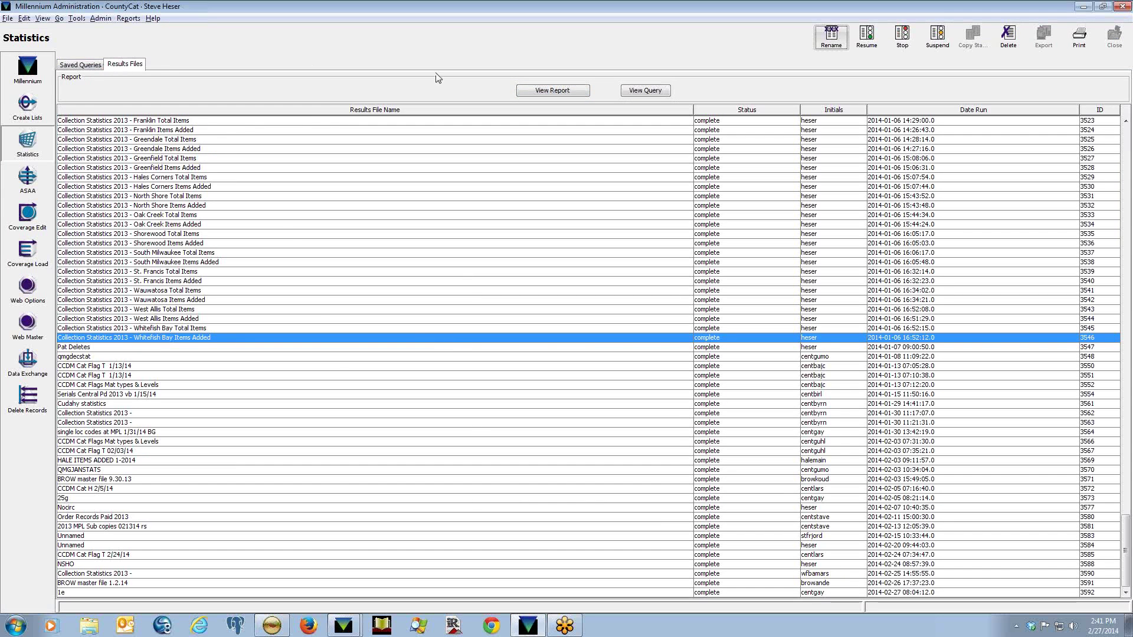
pyautogui.hotkey('alt', 'Tab')
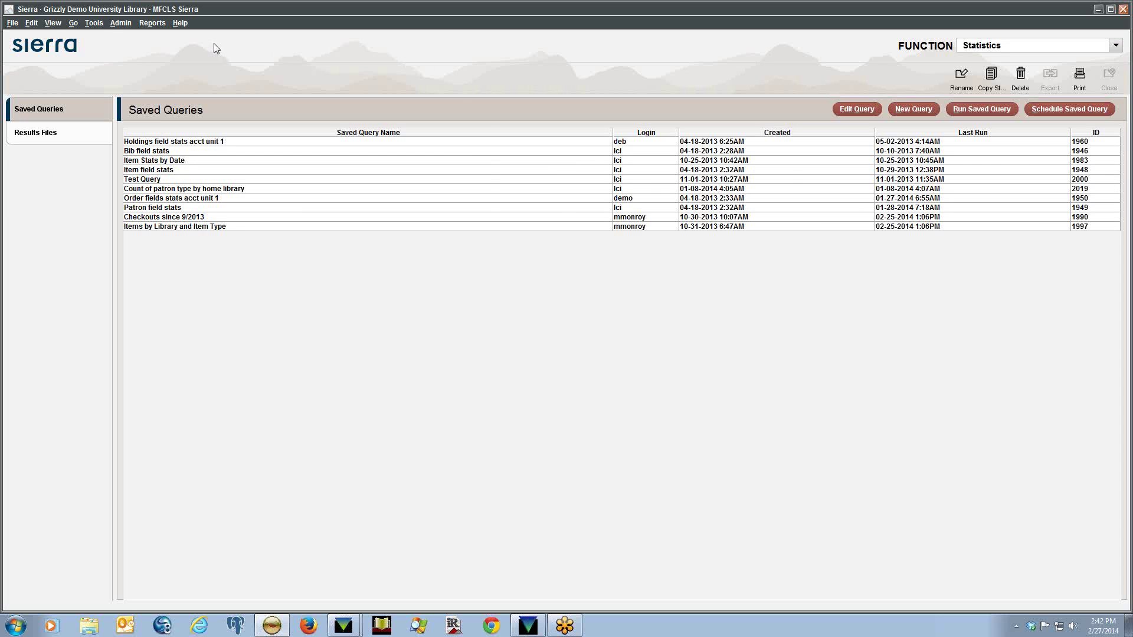
# Examine the Statistics options in the administrative settings, leave them without saving and show the statistics results files
pyautogui.click(95, 23)
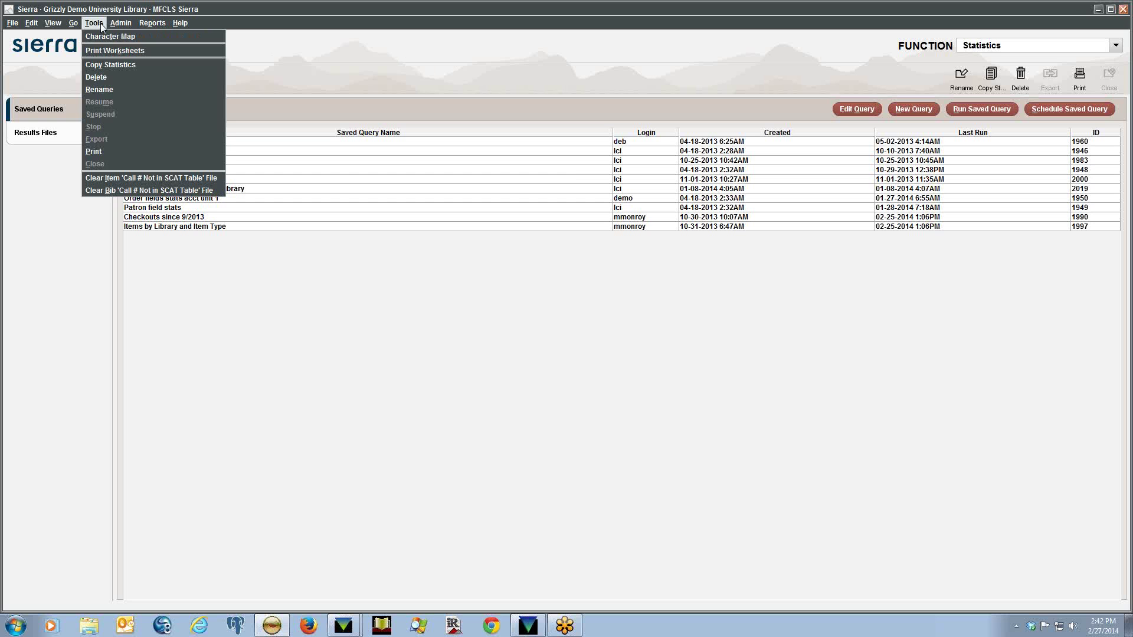
pyautogui.moveTo(121, 23)
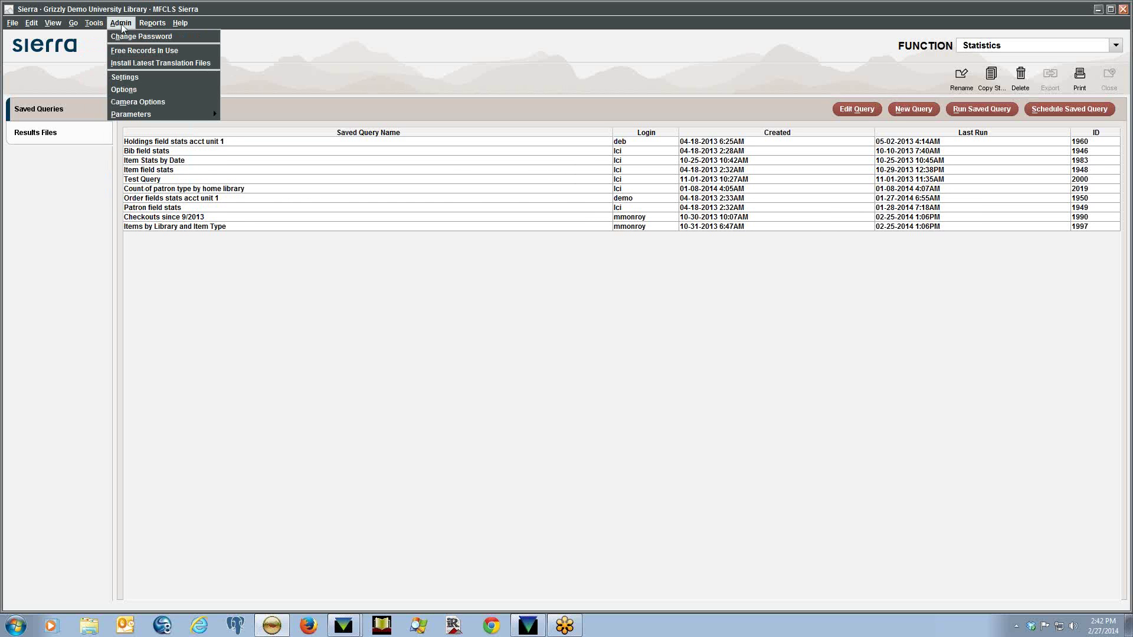
pyautogui.click(125, 78)
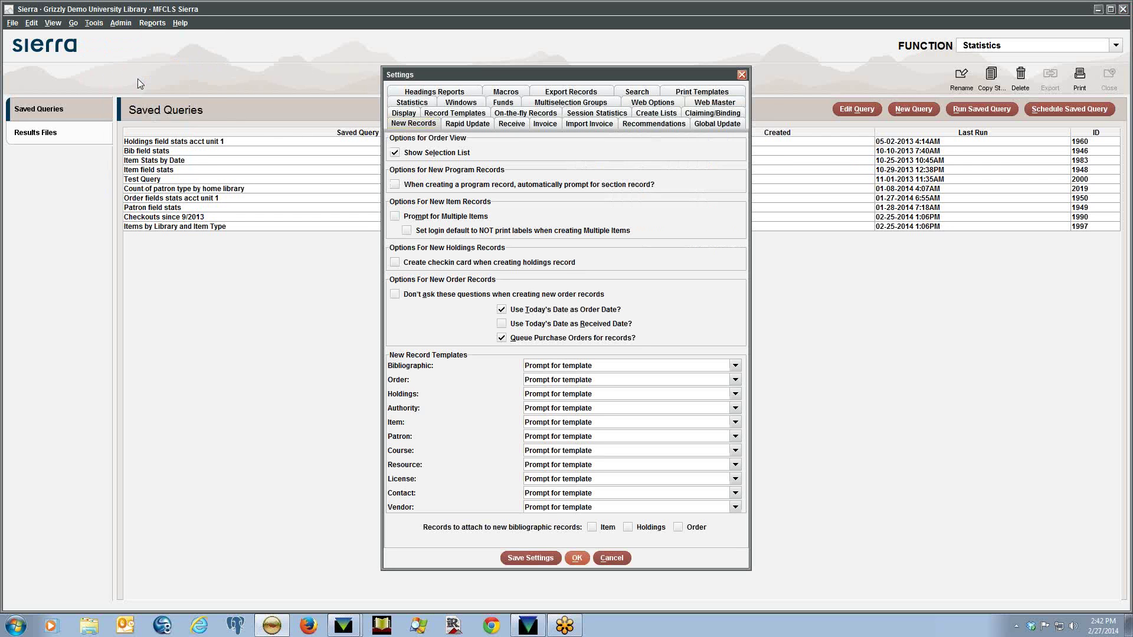
pyautogui.click(424, 107)
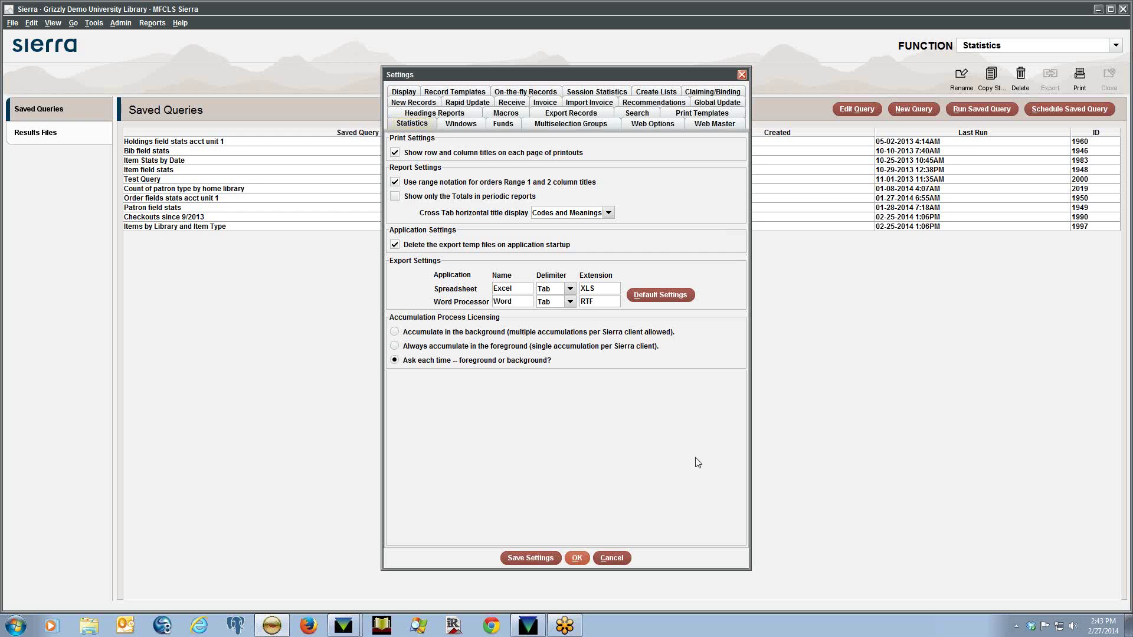
pyautogui.click(614, 558)
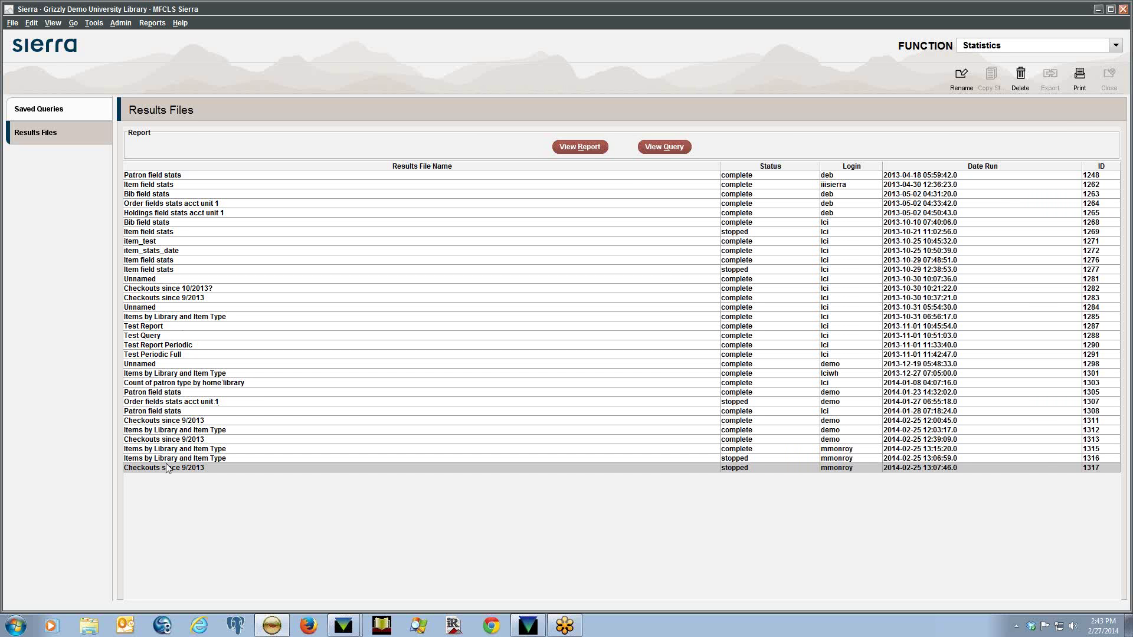
# View the report of the last "Checkouts since 9/2013" results file and close it
pyautogui.click(568, 145)
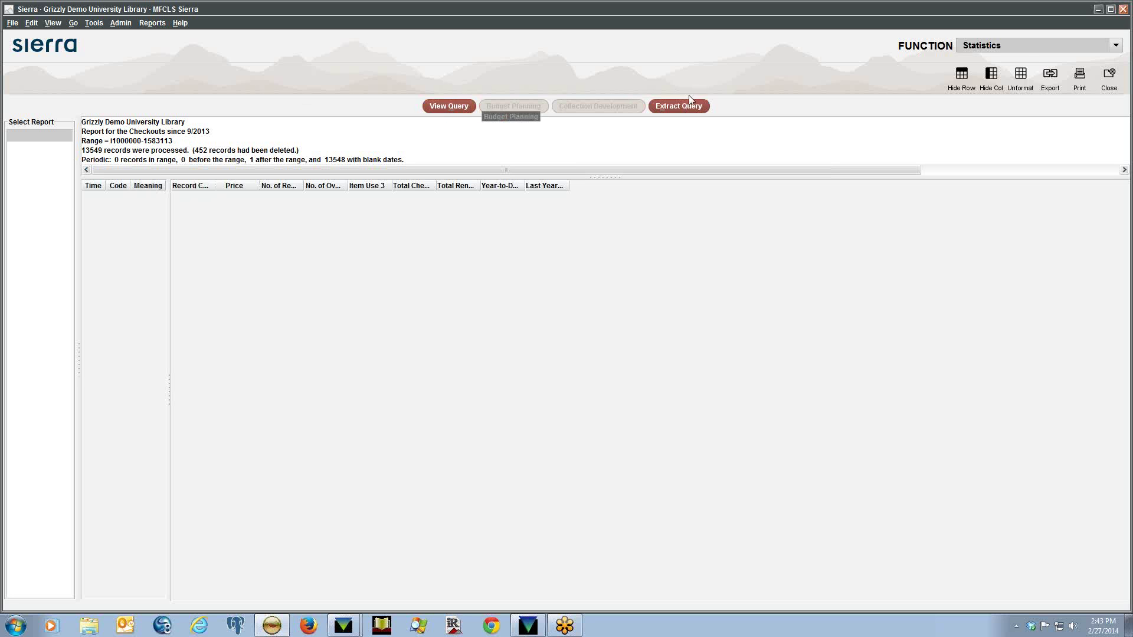
pyautogui.click(1110, 75)
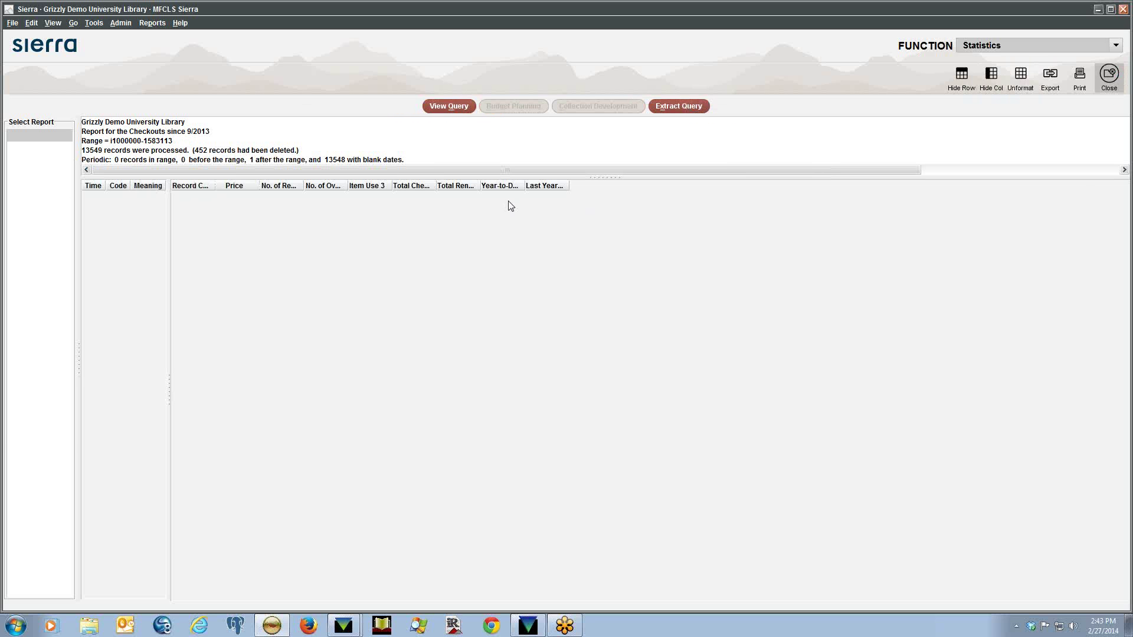
pyautogui.click(147, 448)
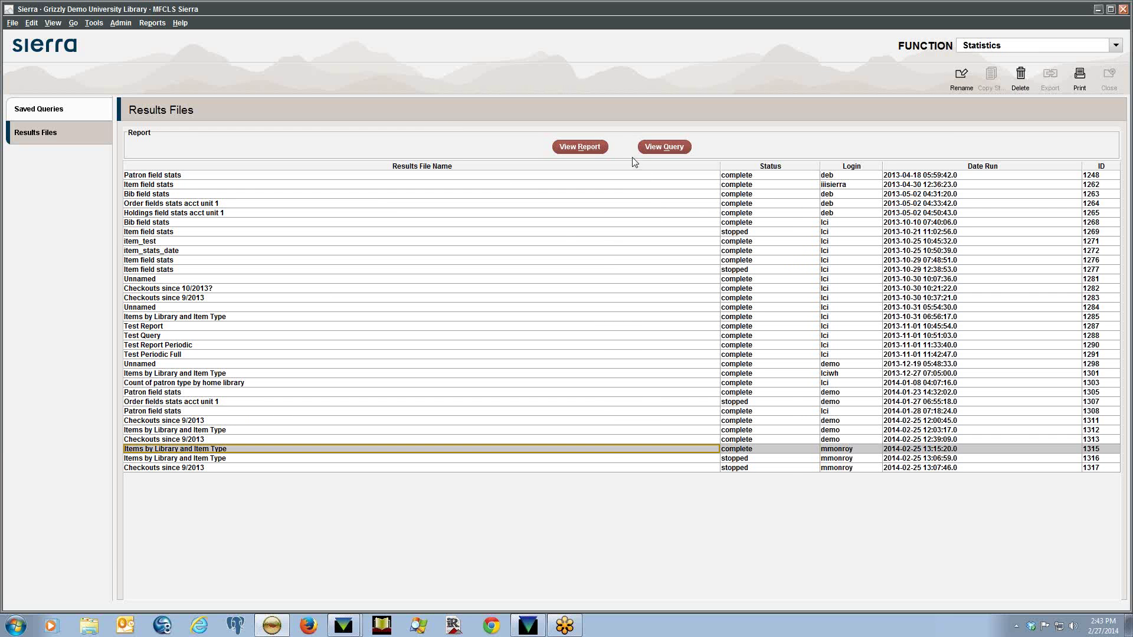
pyautogui.click(600, 148)
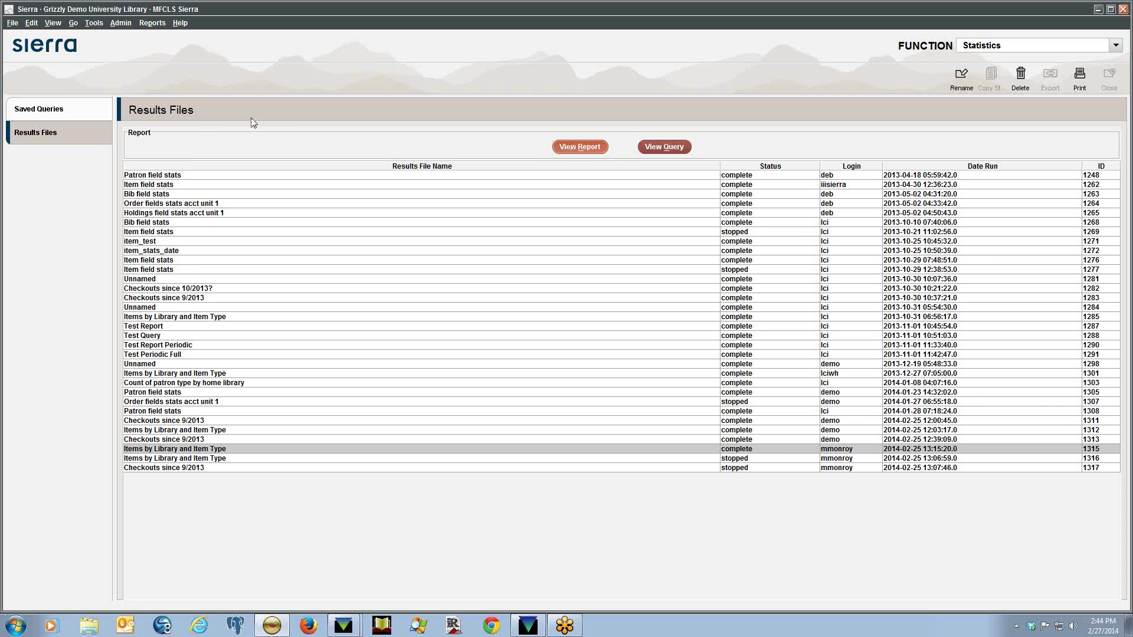
pyautogui.doubleClick(281, 449)
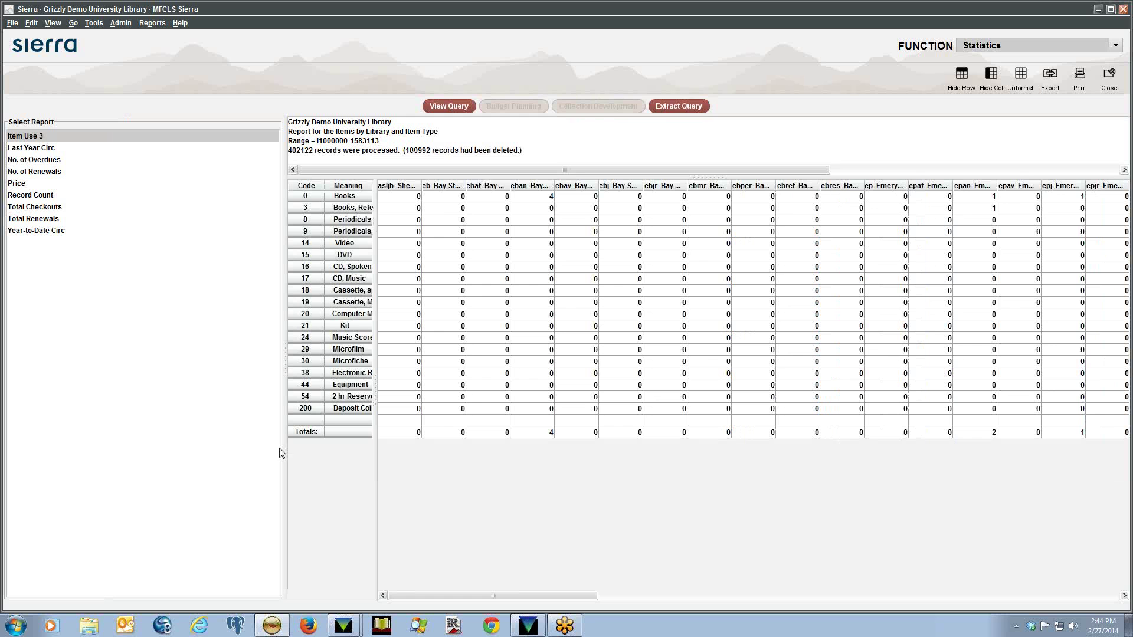
pyautogui.moveTo(283, 265); pyautogui.dragTo(126, 269)
pyautogui.moveTo(216, 240); pyautogui.dragTo(293, 236)
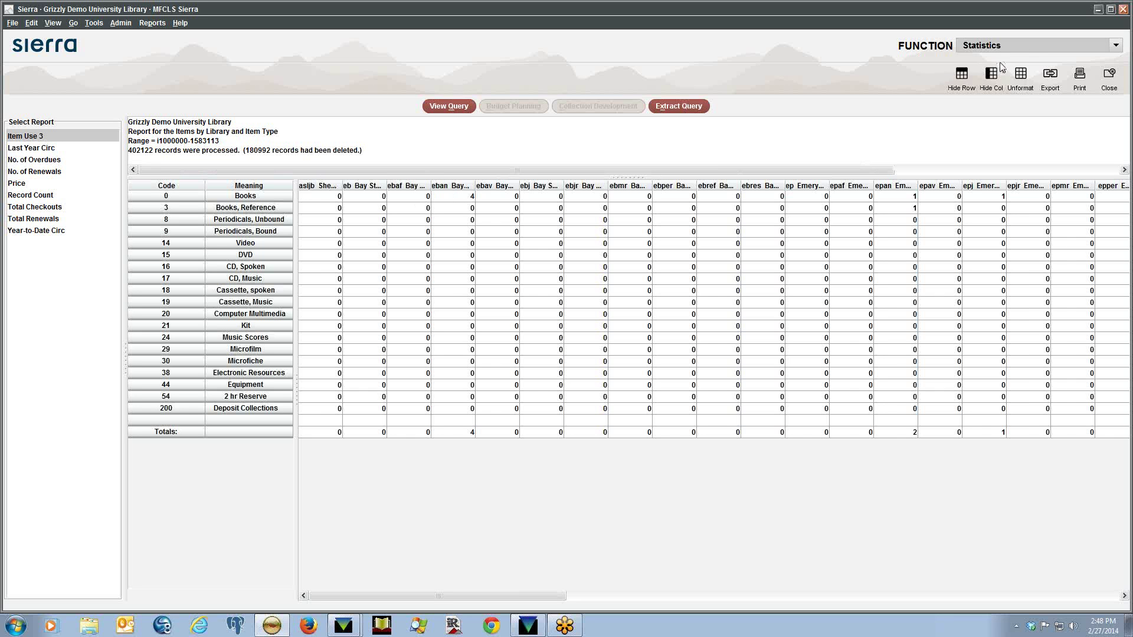
# Switch to the Create Lists function and look through the files available to copy into empty review file 26, cancelling the copy
pyautogui.click(1033, 47)
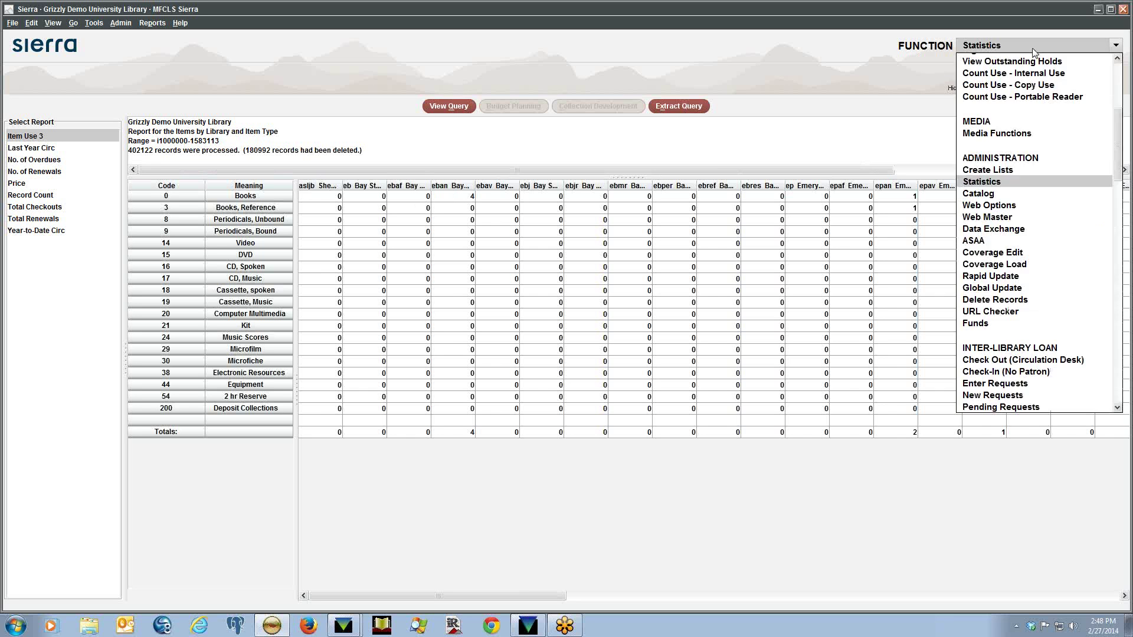
pyautogui.click(1055, 171)
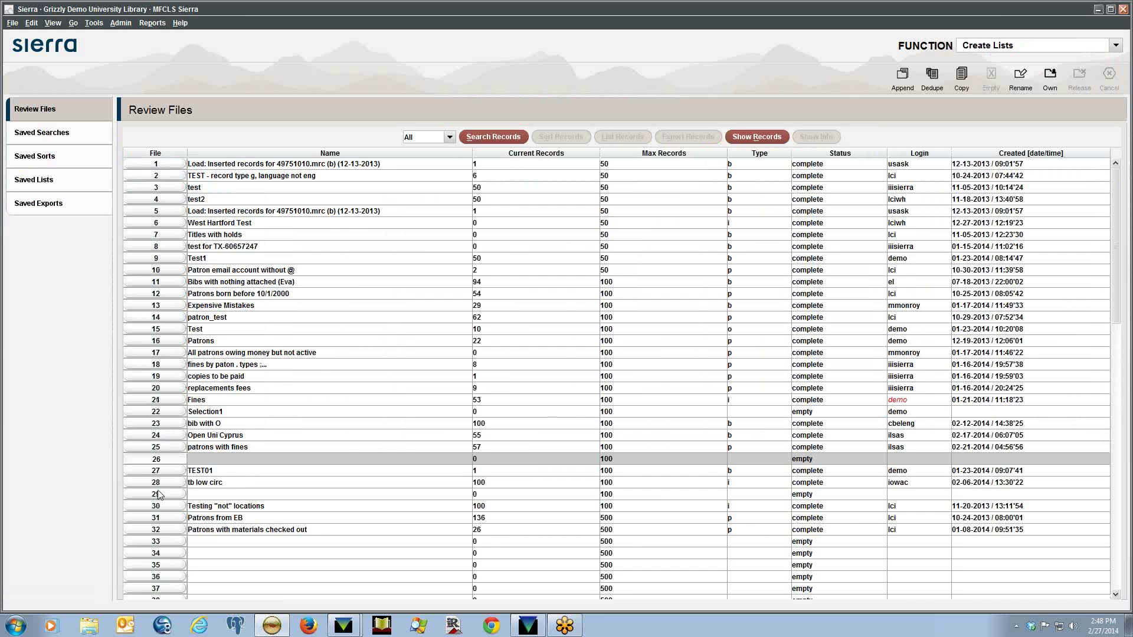
pyautogui.click(968, 89)
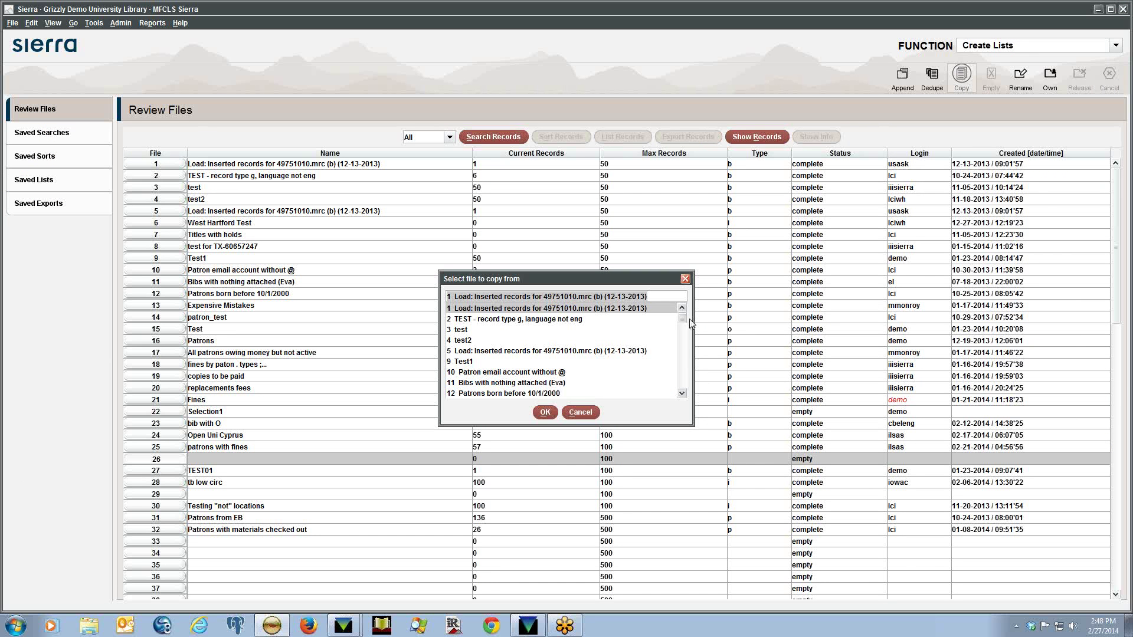
pyautogui.moveTo(681, 316); pyautogui.dragTo(671, 376)
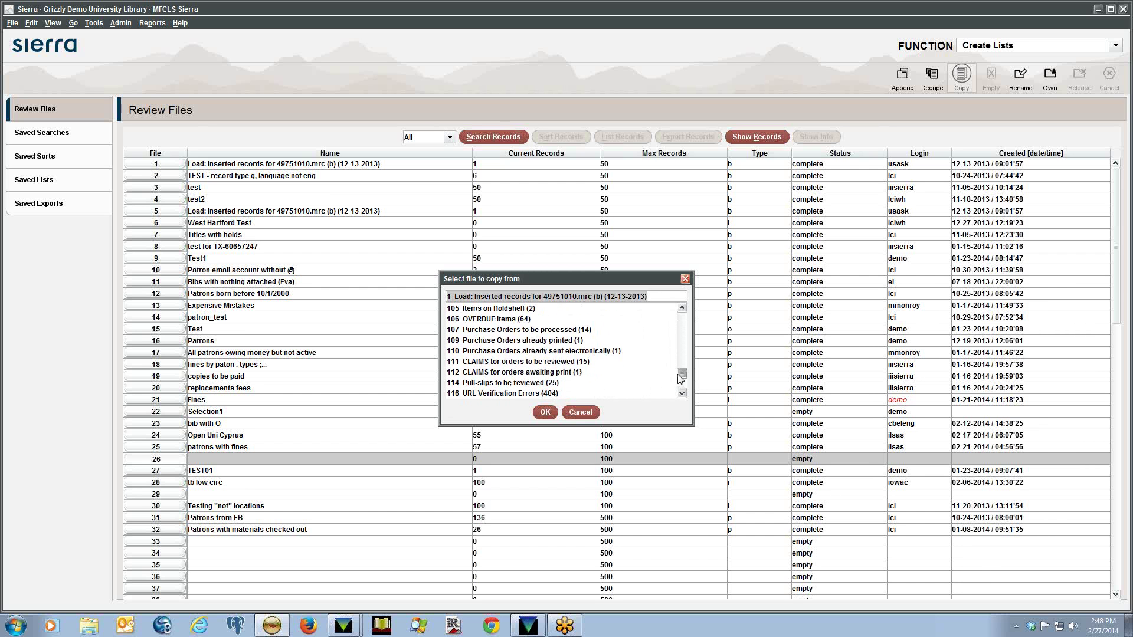
pyautogui.moveTo(678, 374); pyautogui.dragTo(679, 362)
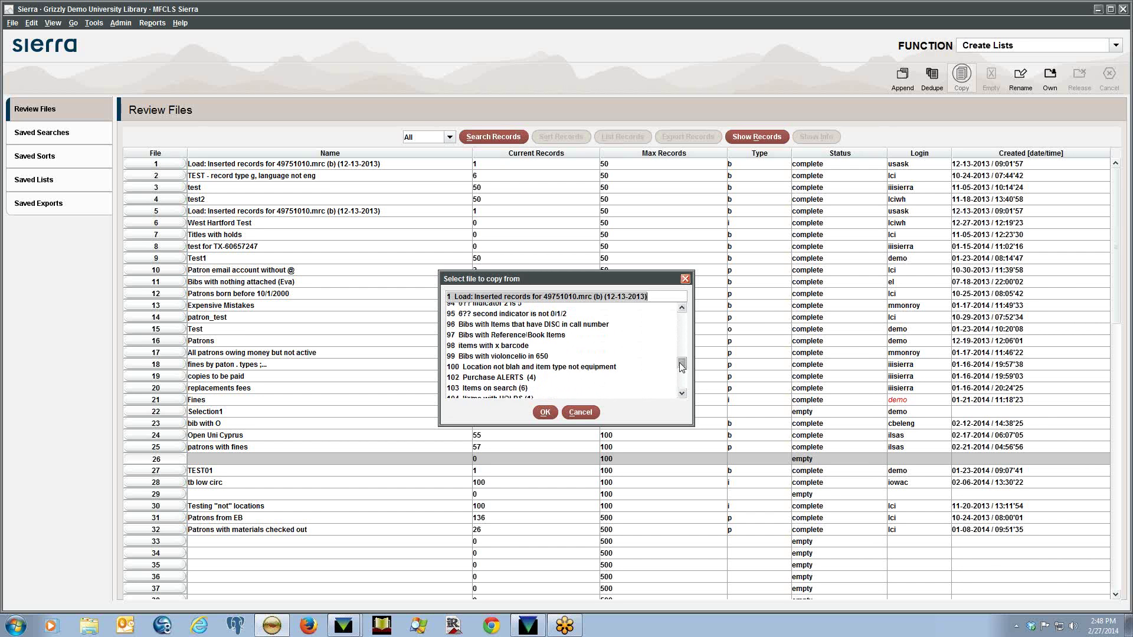
pyautogui.click(572, 415)
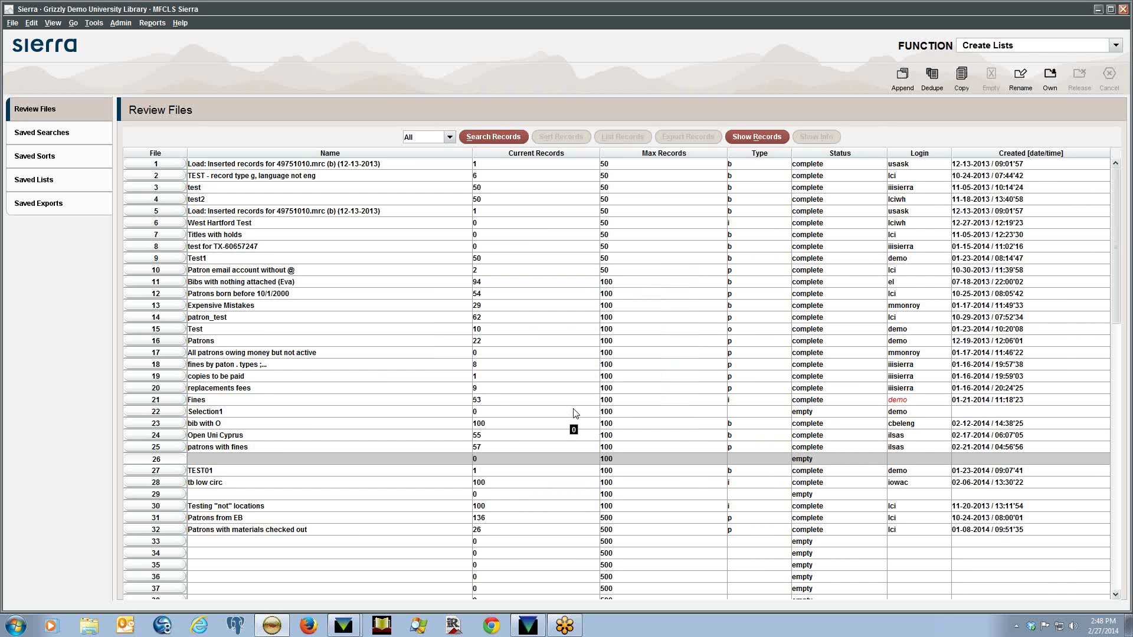